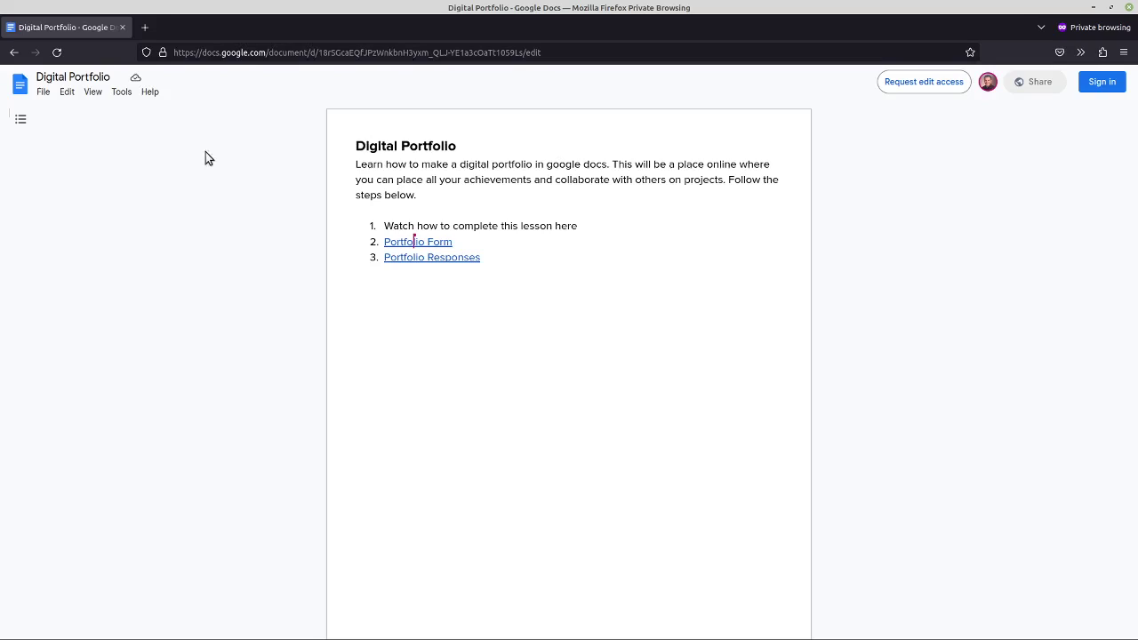
# - Go to gmail.com in a private browsing tab and start signing in
pyautogui.click(145, 28)
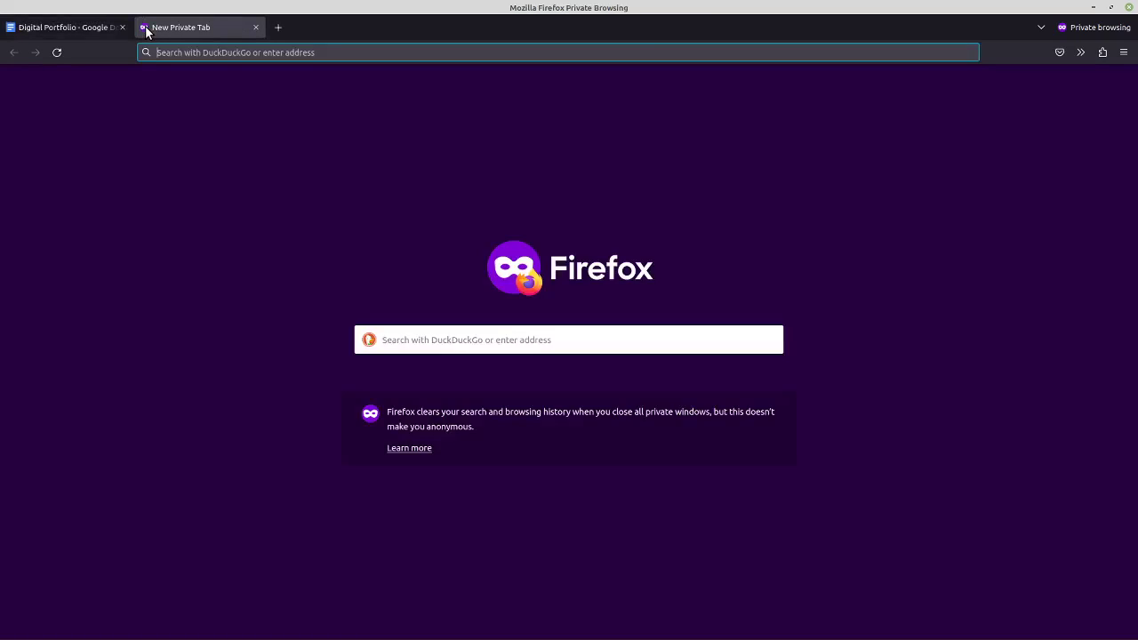
pyautogui.write('gm')
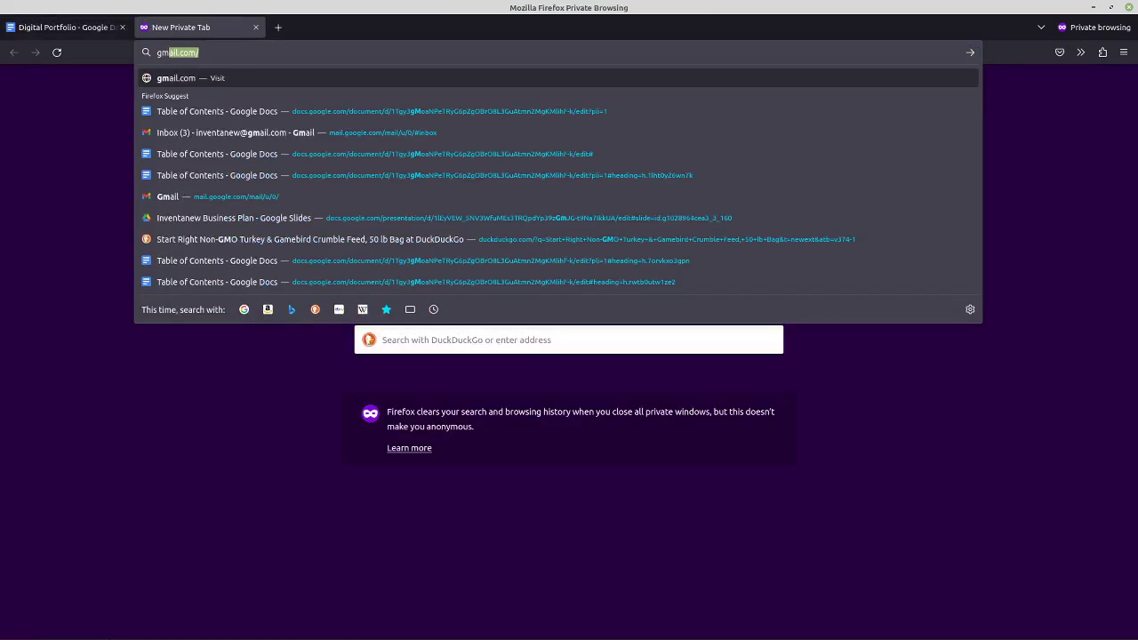
pyautogui.moveTo(204, 631)
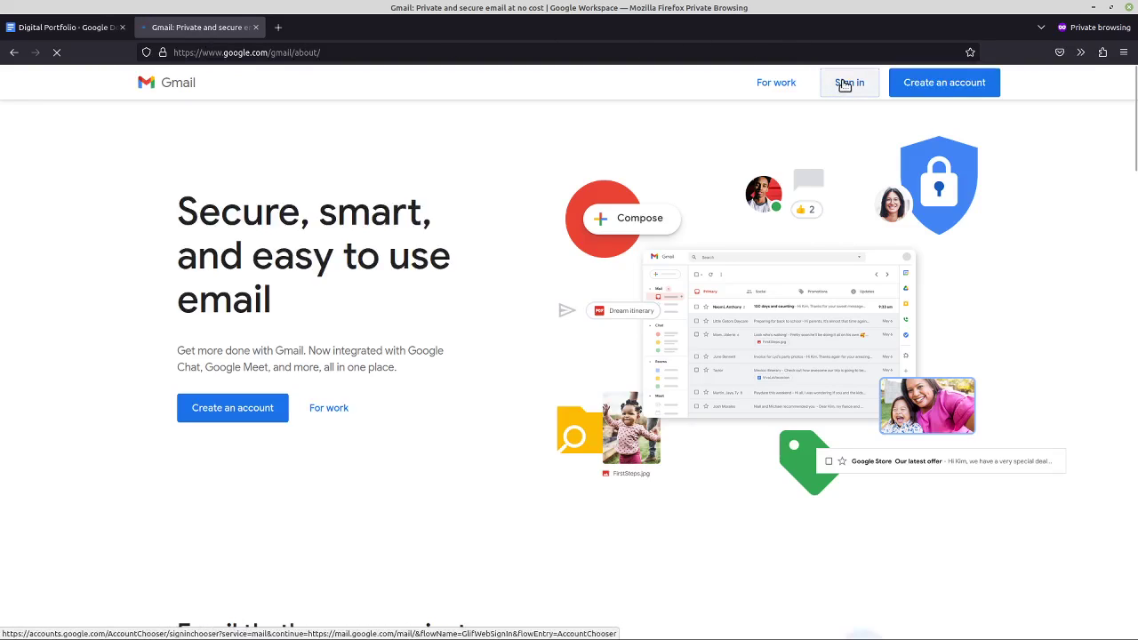
pyautogui.click(844, 84)
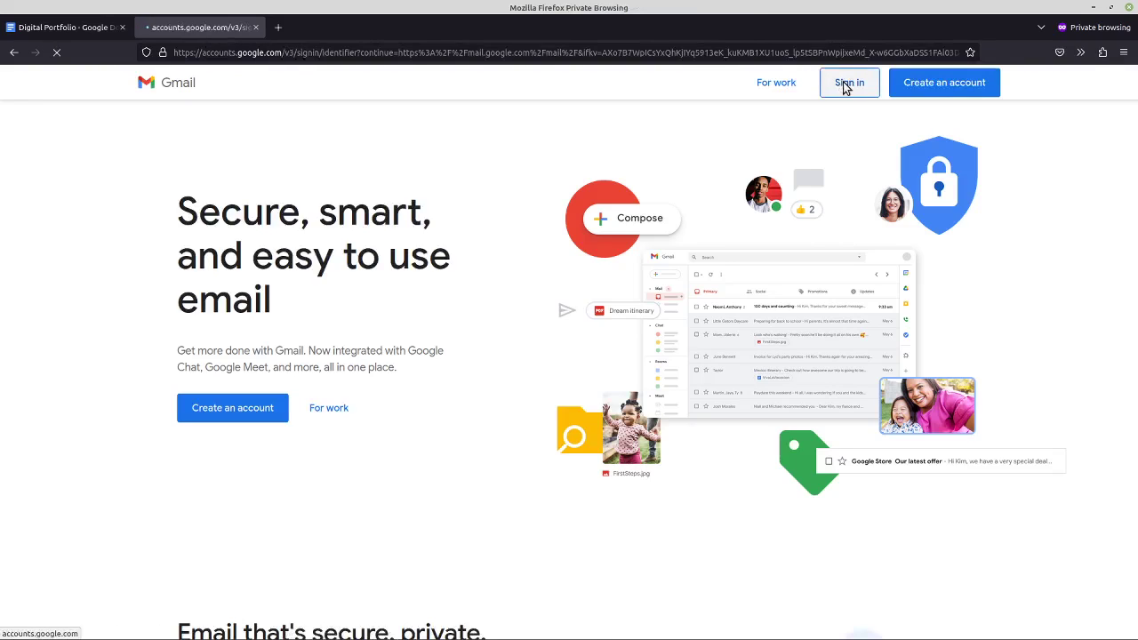
# - Fill in the saved account e-mail and continue to the password step
pyautogui.click(515, 325)
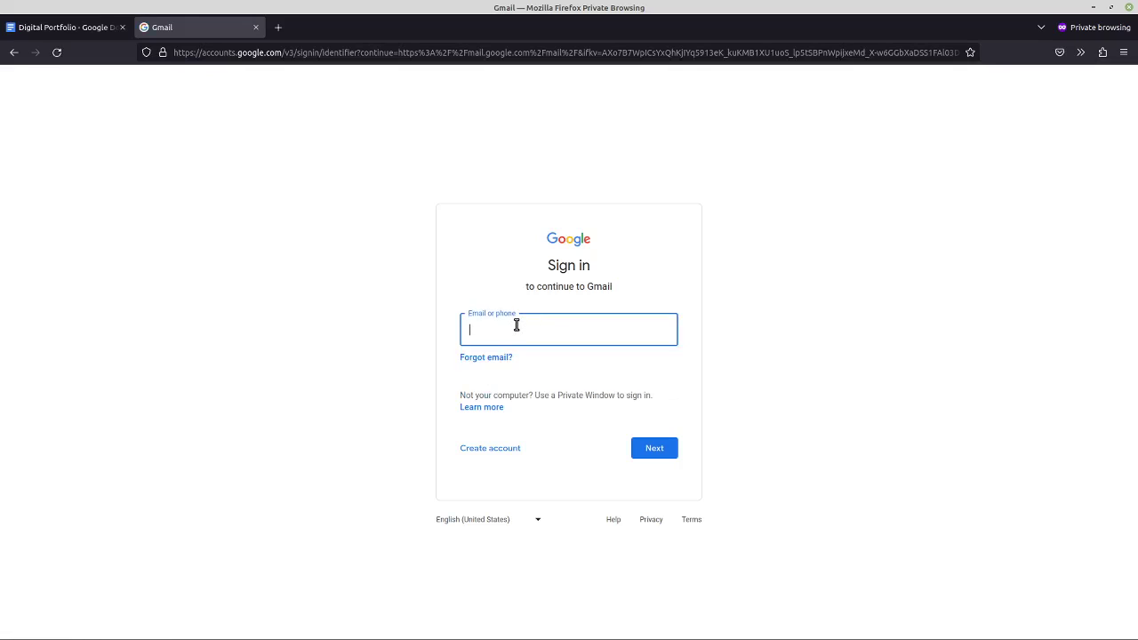
pyautogui.write('inv')
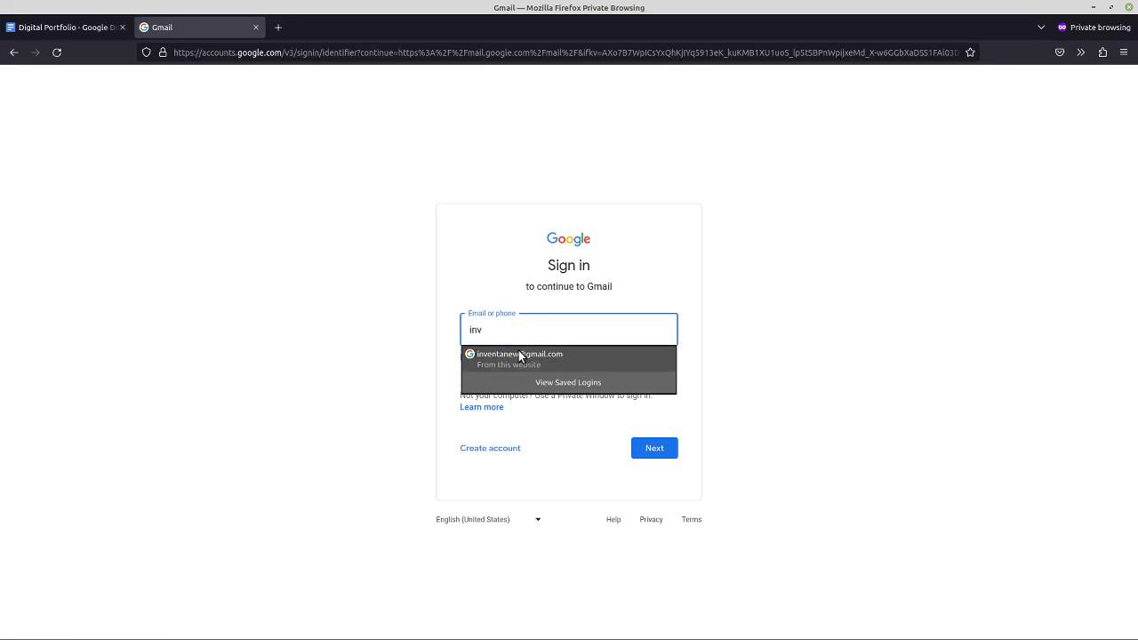
pyautogui.click(518, 354)
pyautogui.click(659, 447)
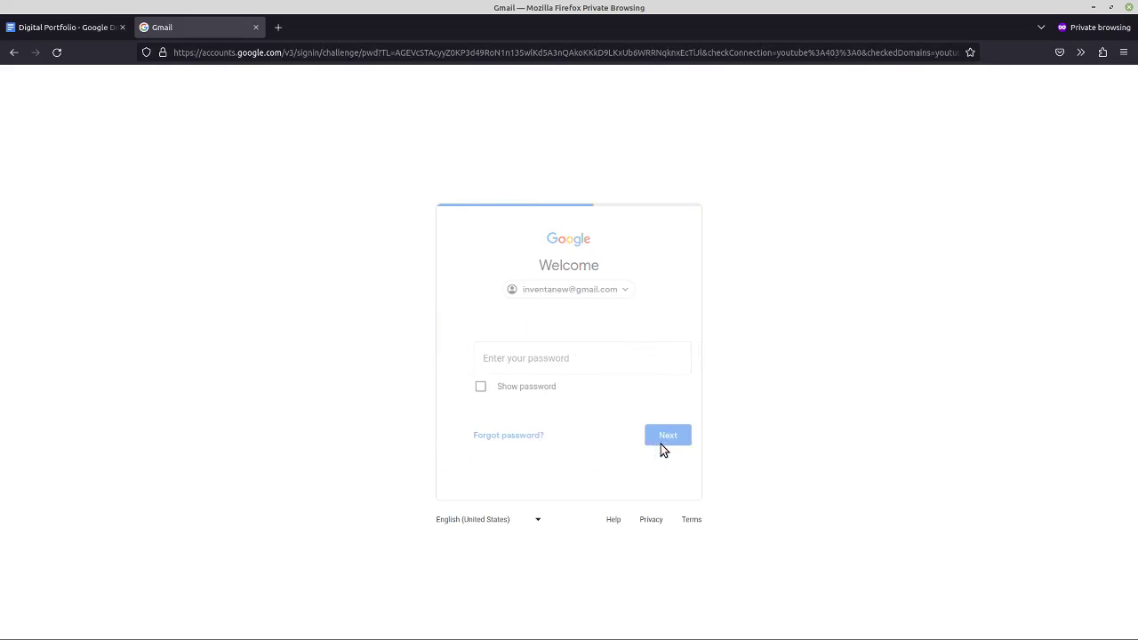
# - Fill the password from the saved login and submit it to continue signing in
pyautogui.press('Down')
pyautogui.press('Return')
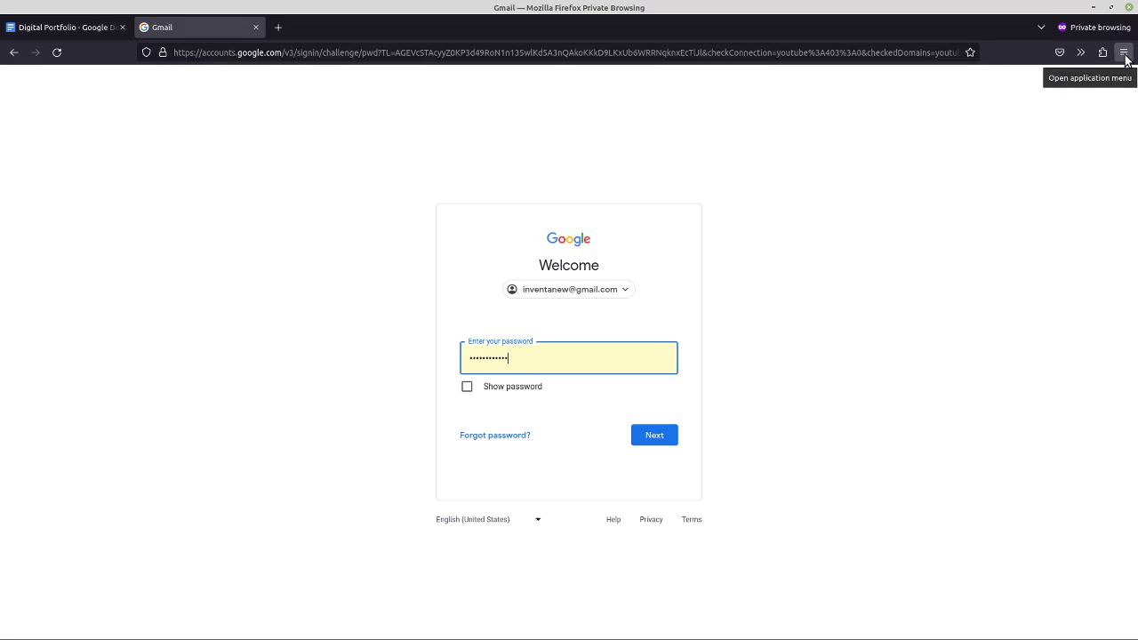
pyautogui.moveTo(203, 630)
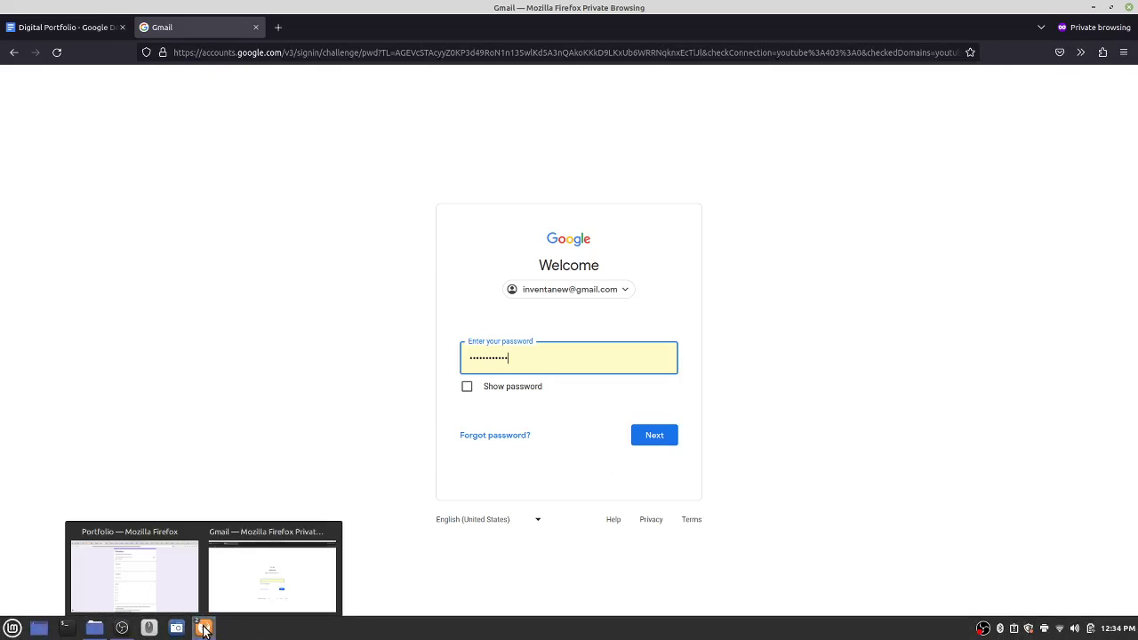
pyautogui.click(1124, 53)
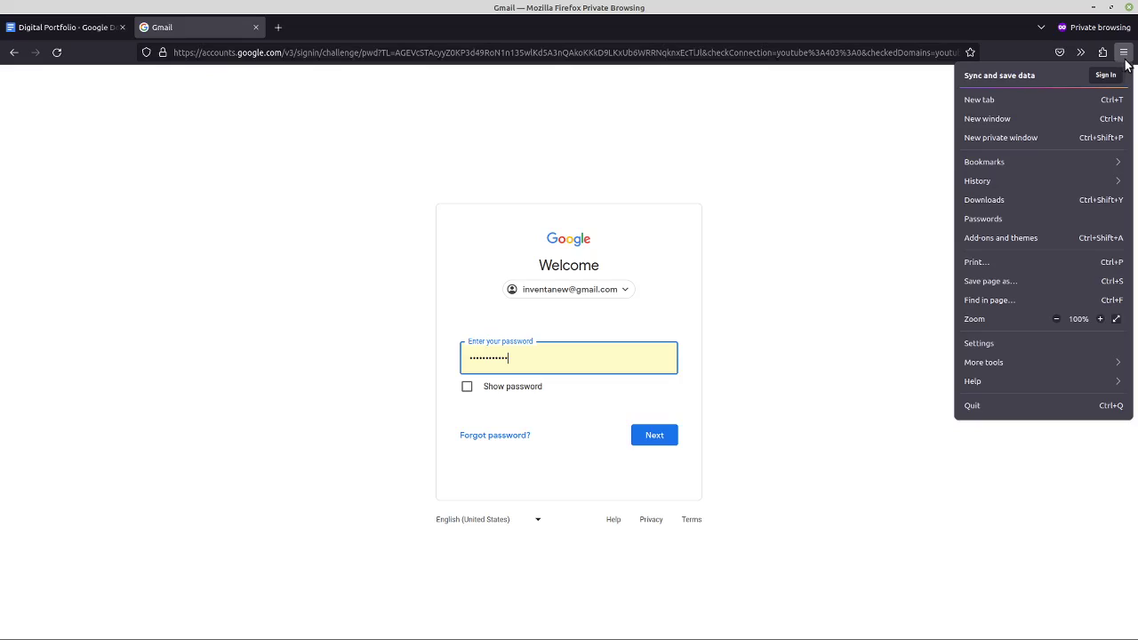
pyautogui.click(791, 134)
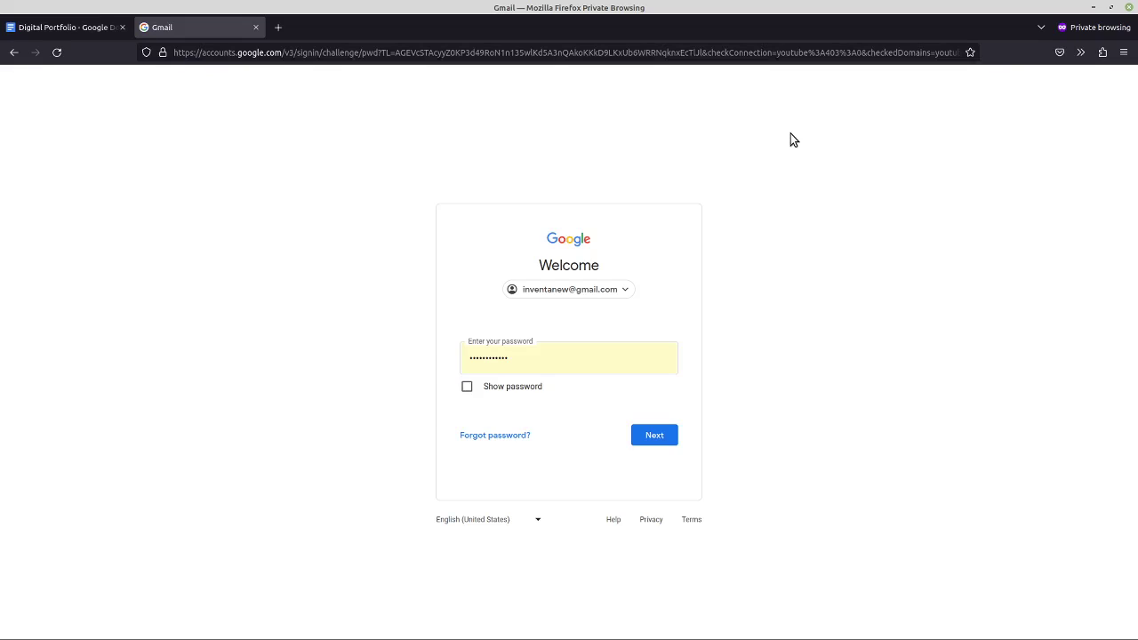
pyautogui.click(658, 438)
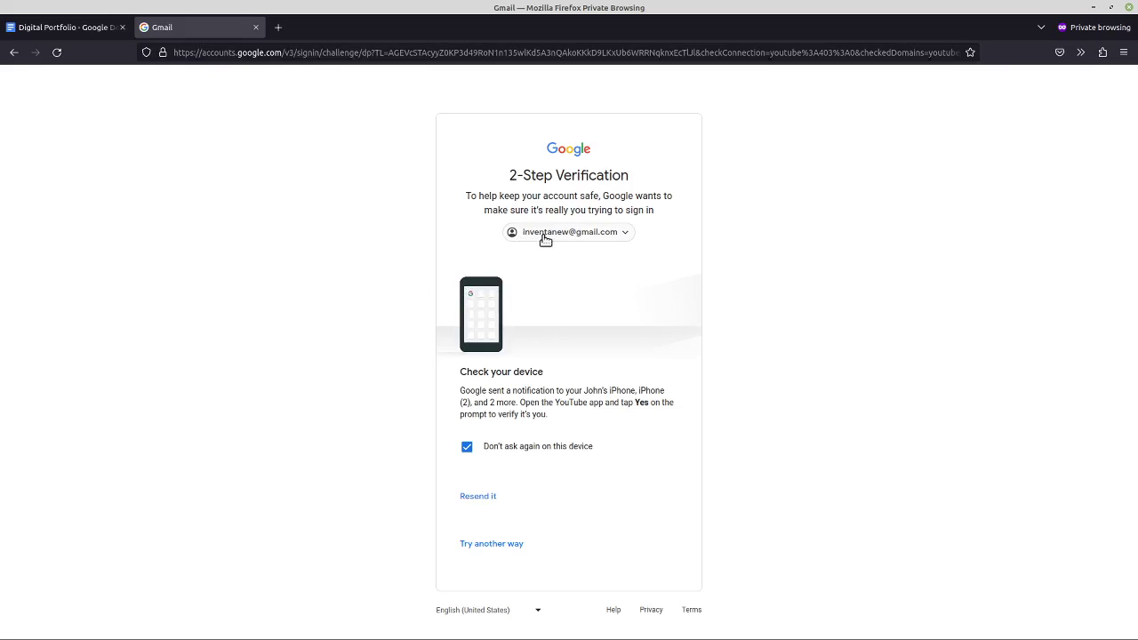
# - Return to the Digital Portfolio document and open its Portfolio Form link in a new tab
pyautogui.click(255, 27)
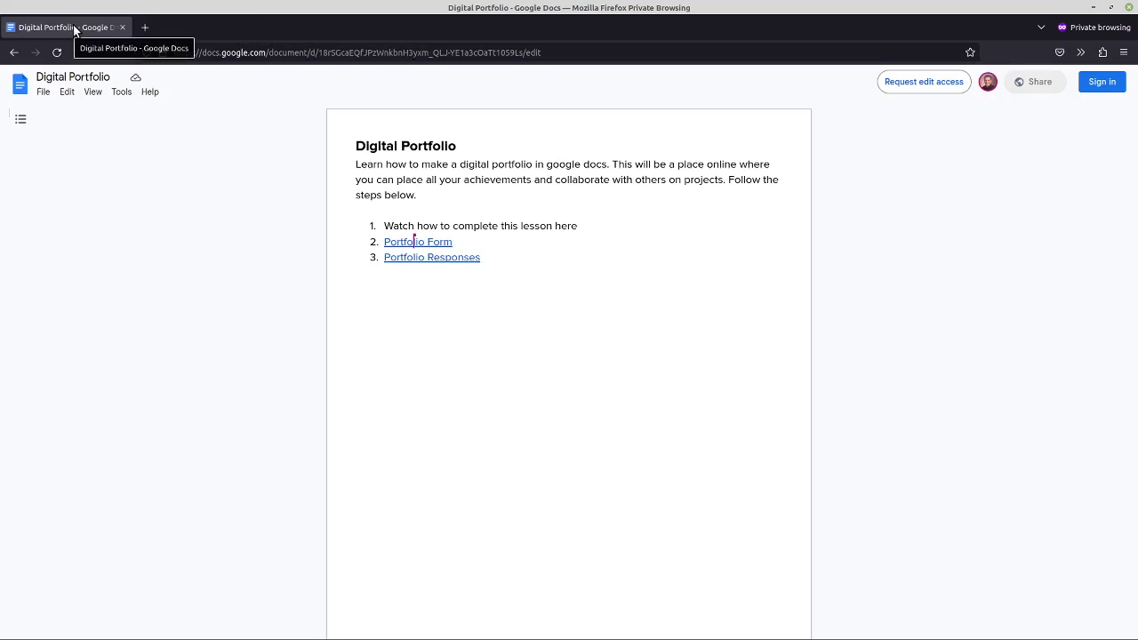
pyautogui.moveTo(354, 148); pyautogui.dragTo(476, 199)
pyautogui.click(397, 181)
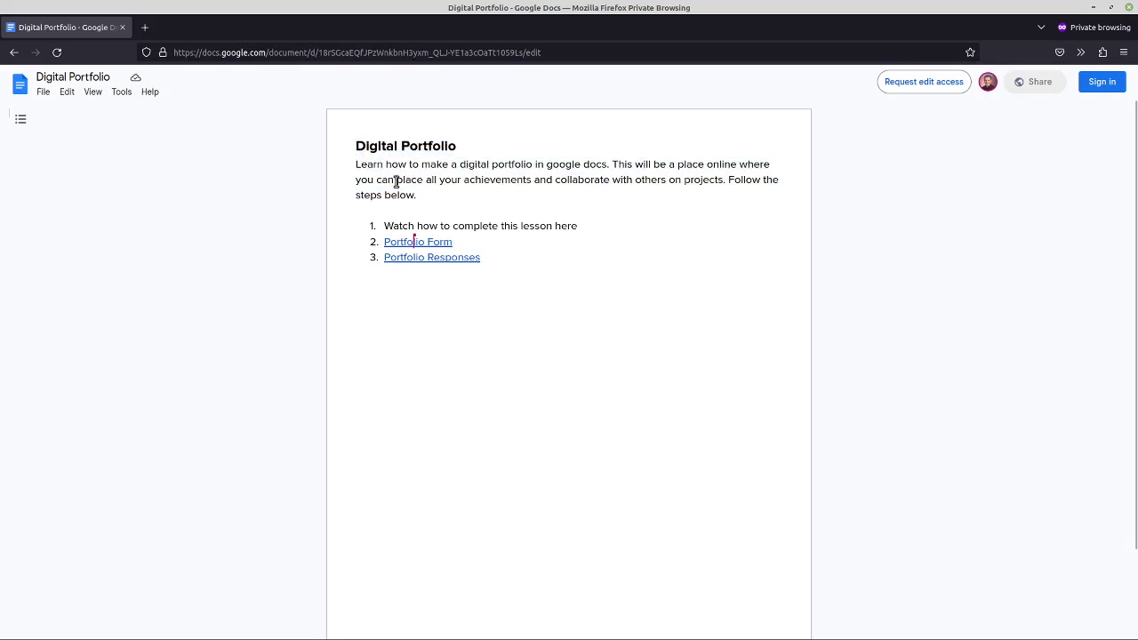
pyautogui.click(407, 242)
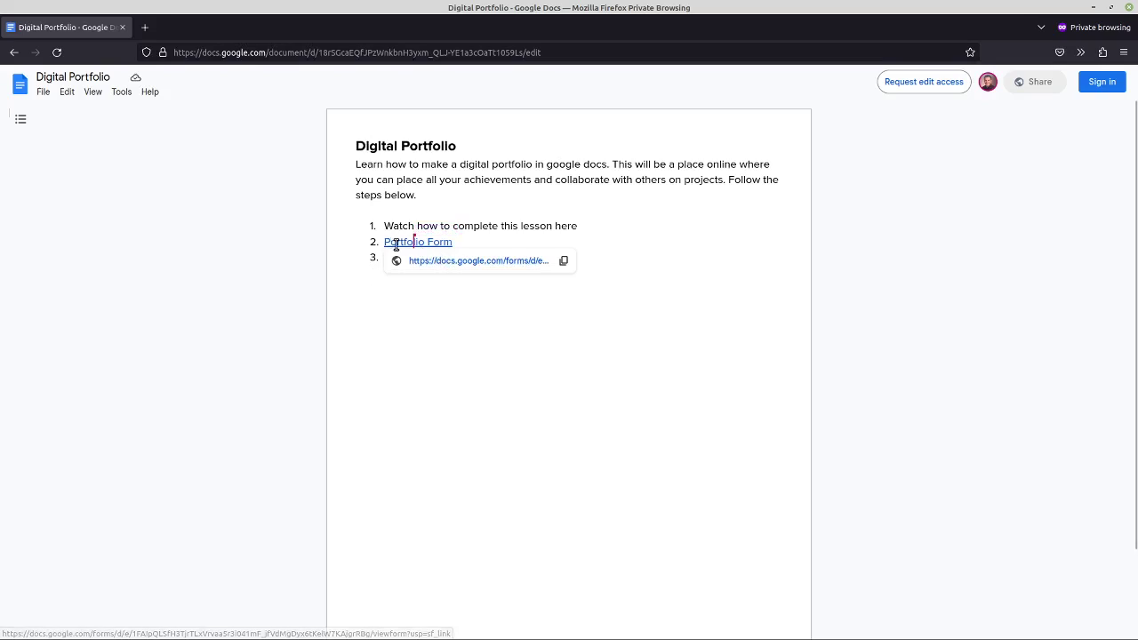
pyautogui.click(446, 261)
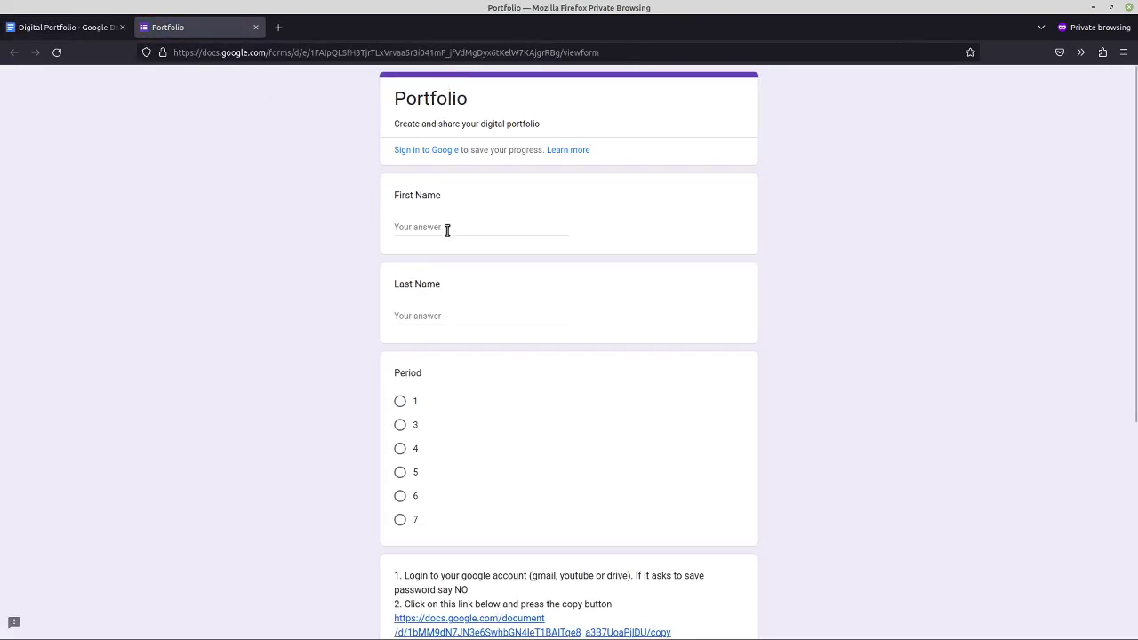
# - Enter the student's first and last name on the Portfolio form and select Period 1
pyautogui.click(447, 230)
pyautogui.write('Joh')
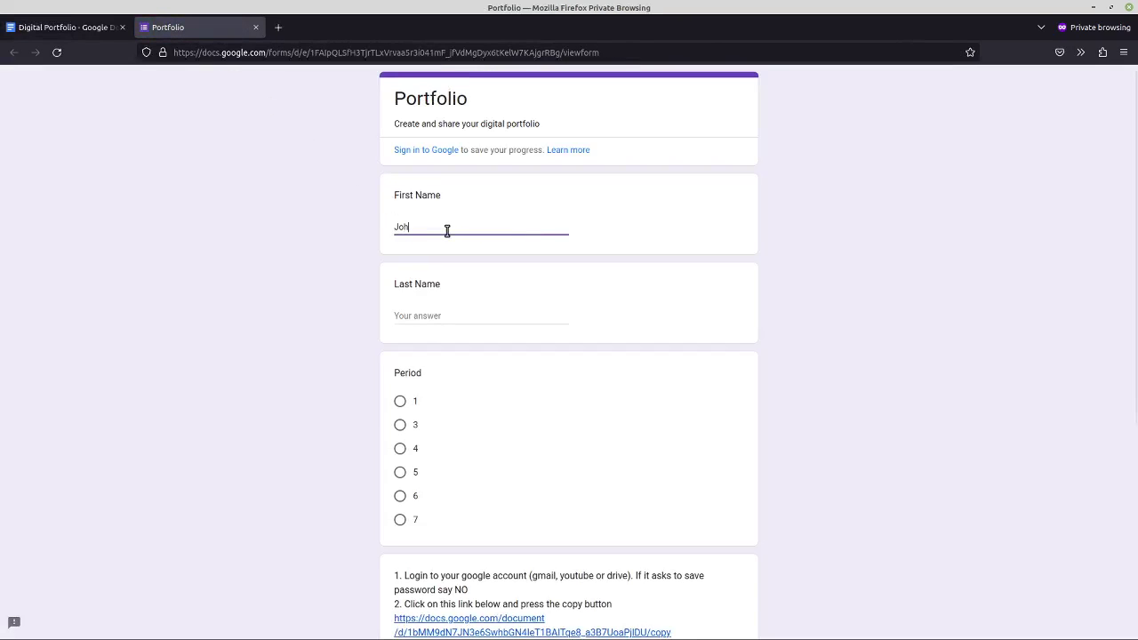
pyautogui.press('BackSpace')
pyautogui.write('Mr.')
pyautogui.press('Tab')
pyautogui.write('B')
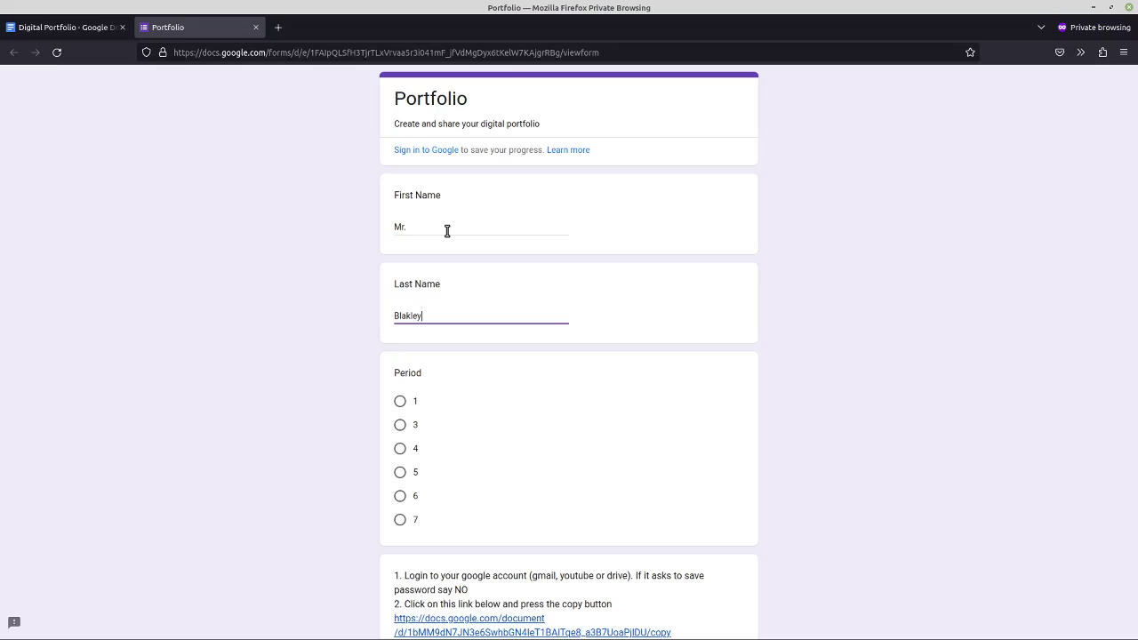
pyautogui.click(401, 401)
pyautogui.scroll(-2, 322, 395)
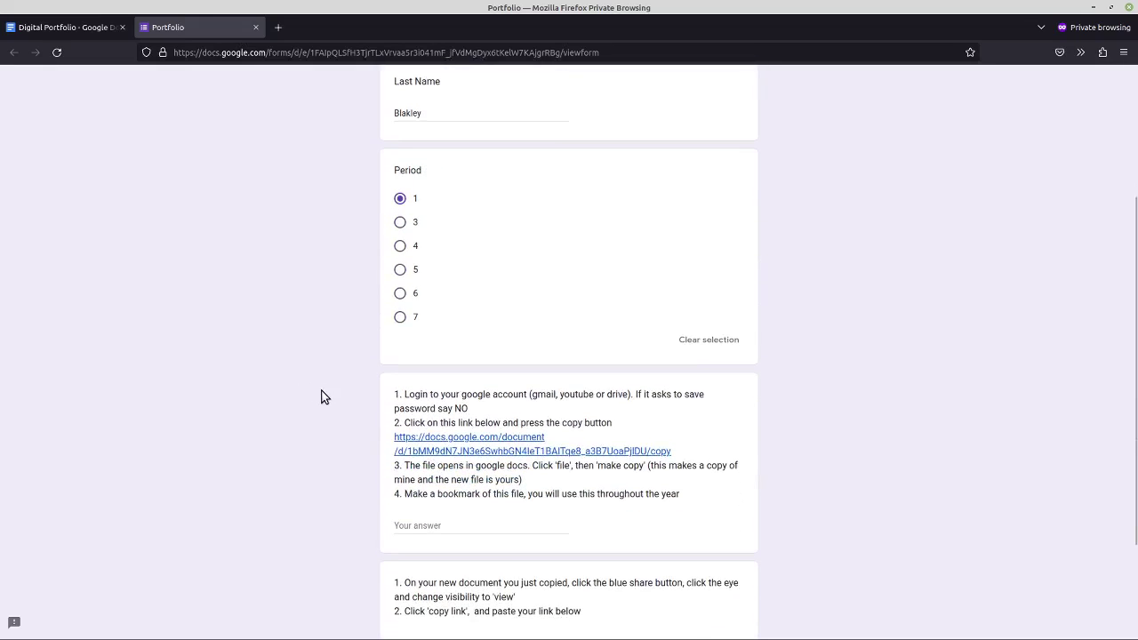
pyautogui.scroll(-1, 324, 395)
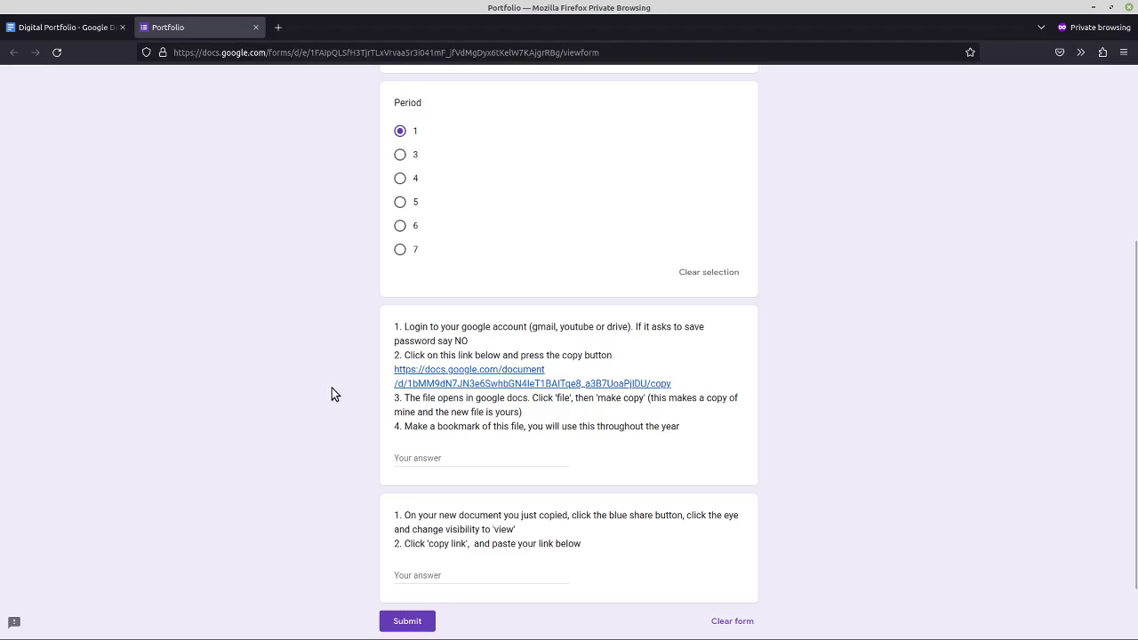
pyautogui.middleClick(457, 374)
pyautogui.click(302, 36)
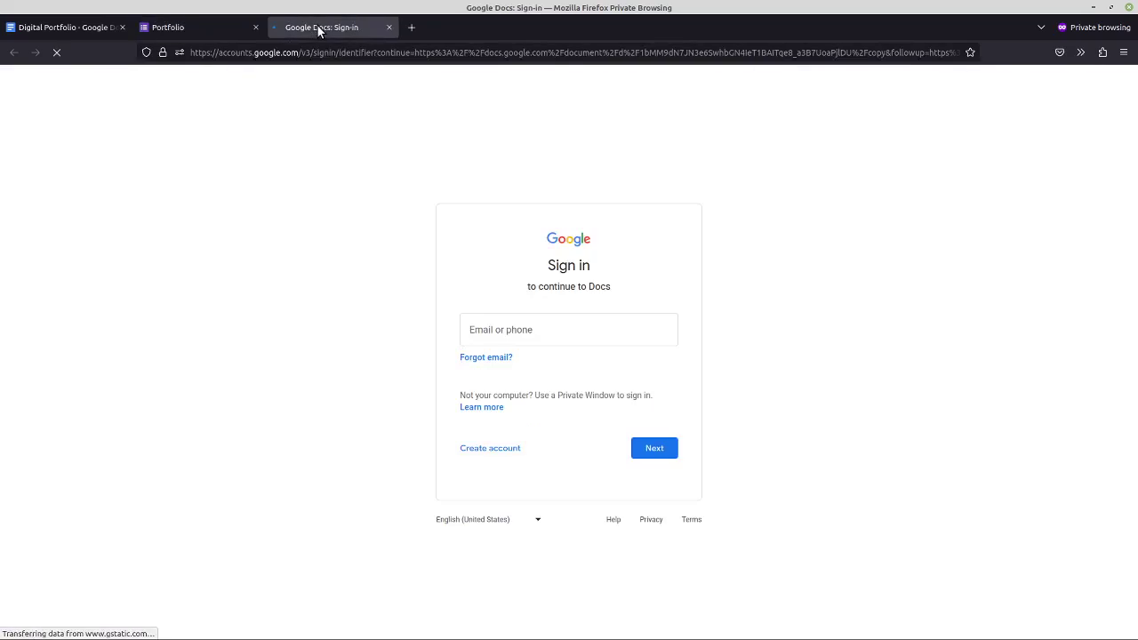
pyautogui.click(488, 320)
pyautogui.click(498, 357)
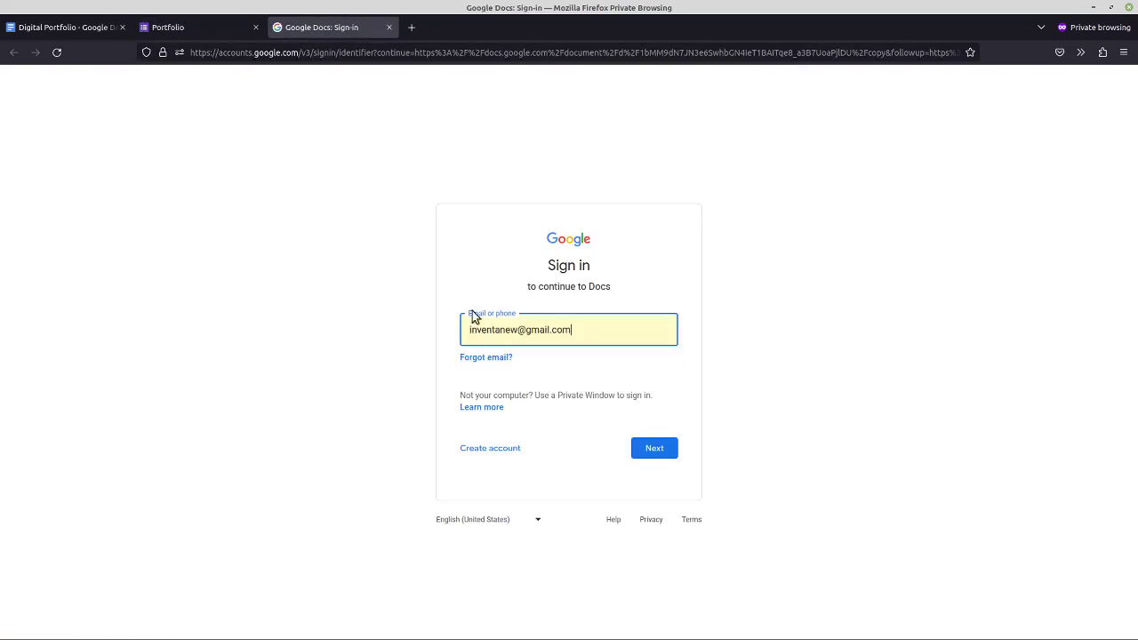
pyautogui.click(389, 28)
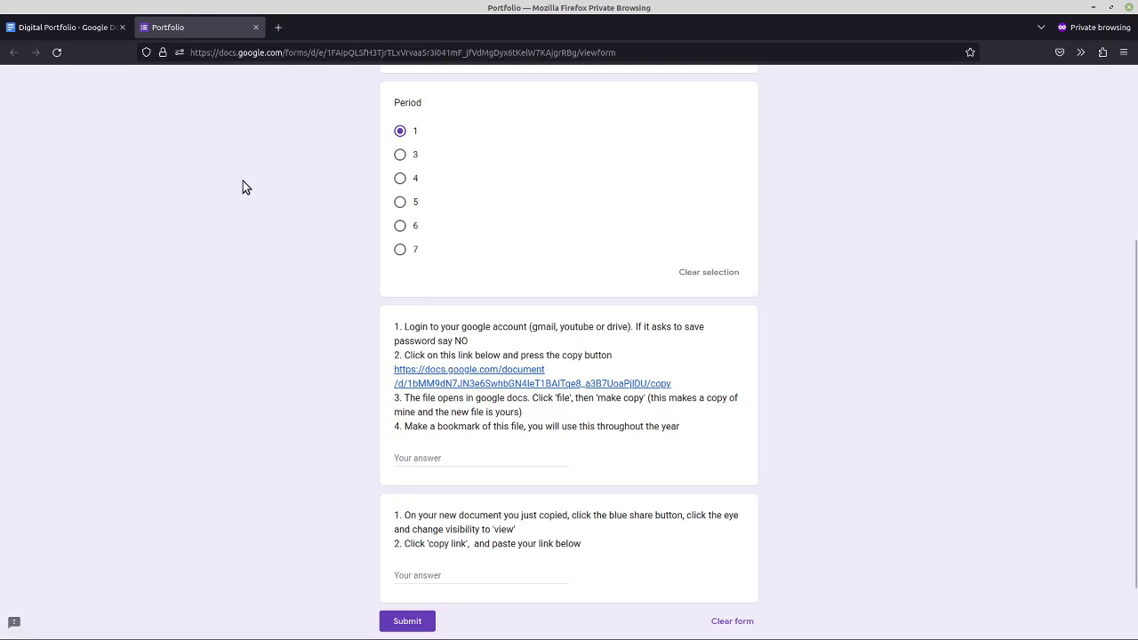
# - Switch from OBS Studio to the Firefox window with the signed-in Digital Portfolio document
pyautogui.hotkey('alt', 'Tab')
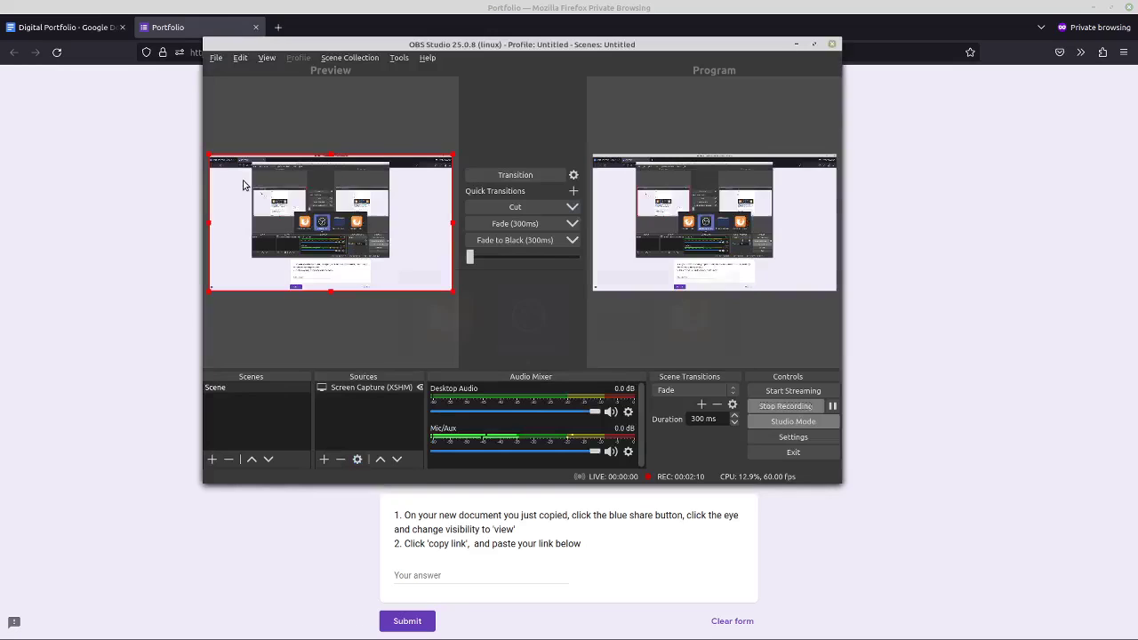
pyautogui.hotkey('alt', 'Tab')
pyautogui.hotkey('alt', 'Tab')
pyautogui.hotkey('alt', 'Tab')
pyautogui.click(237, 28)
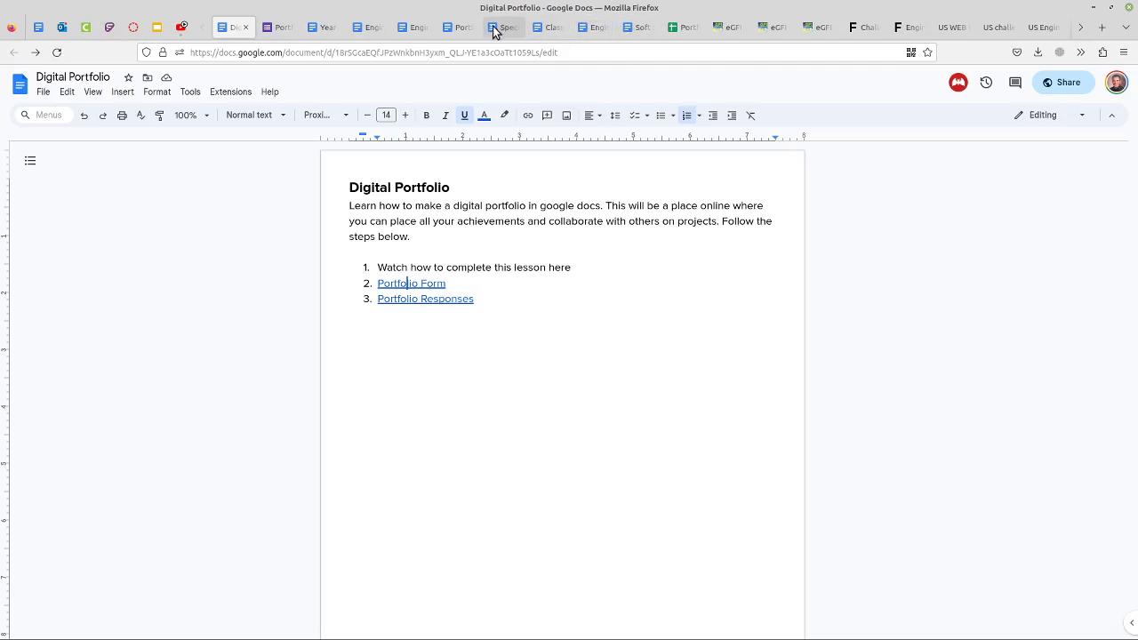
# - Replace 'Portfolio' in the title with the student's name and delete the bracketed instruction note
pyautogui.click(456, 30)
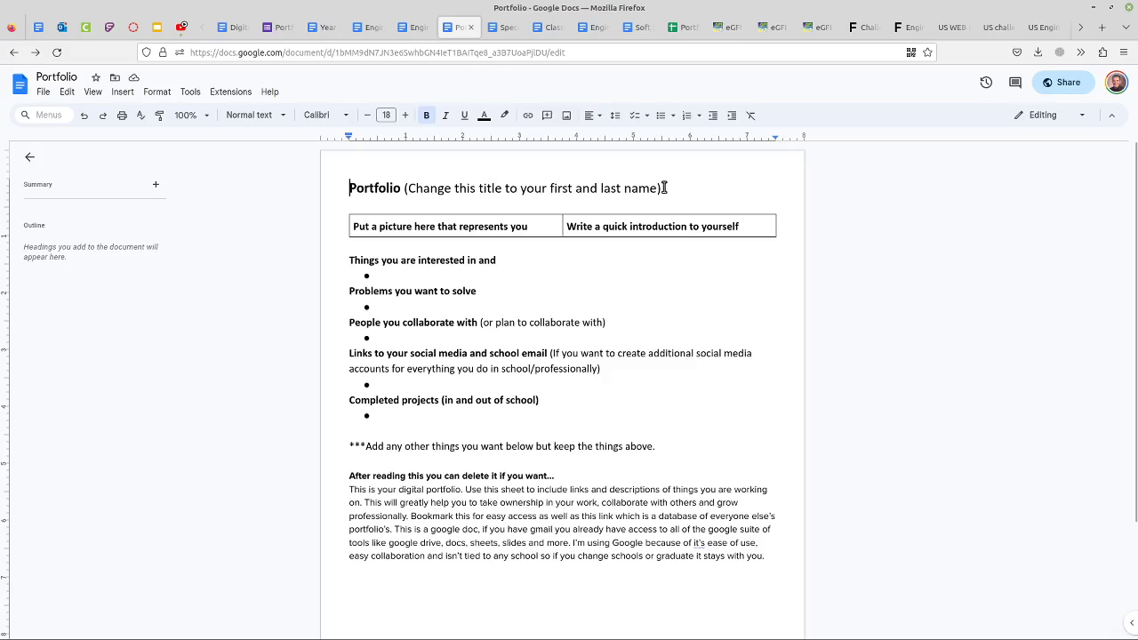
pyautogui.moveTo(663, 188); pyautogui.dragTo(622, 189)
pyautogui.click(555, 187)
pyautogui.moveTo(349, 188); pyautogui.dragTo(400, 189)
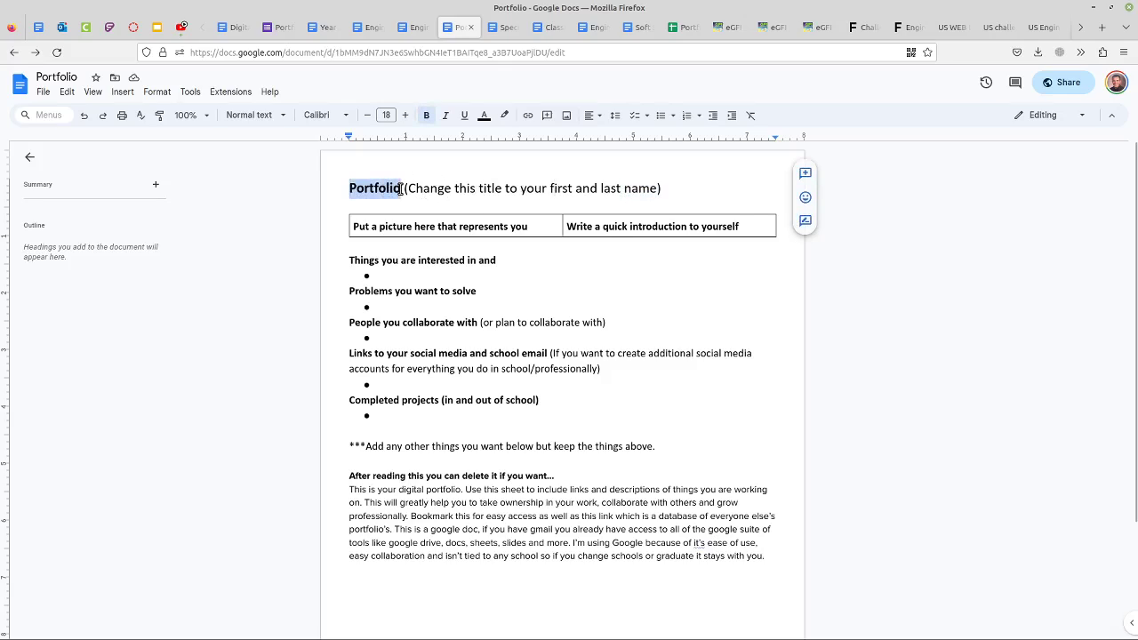
pyautogui.write('Mr. Blakley')
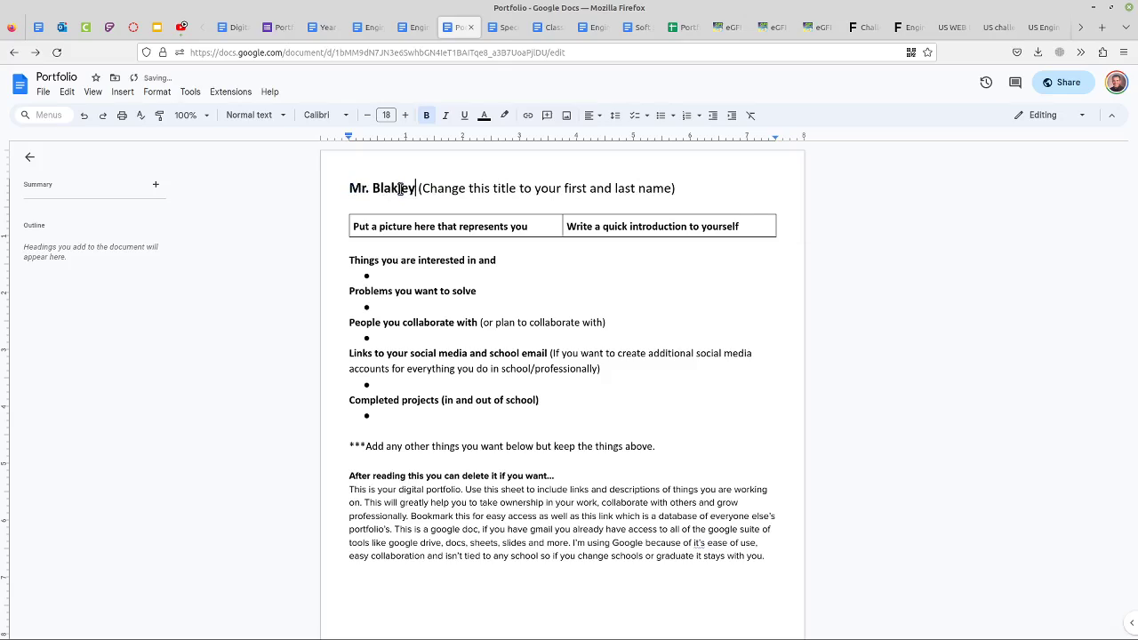
pyautogui.moveTo(672, 187); pyautogui.dragTo(418, 185)
pyautogui.press('BackSpace')
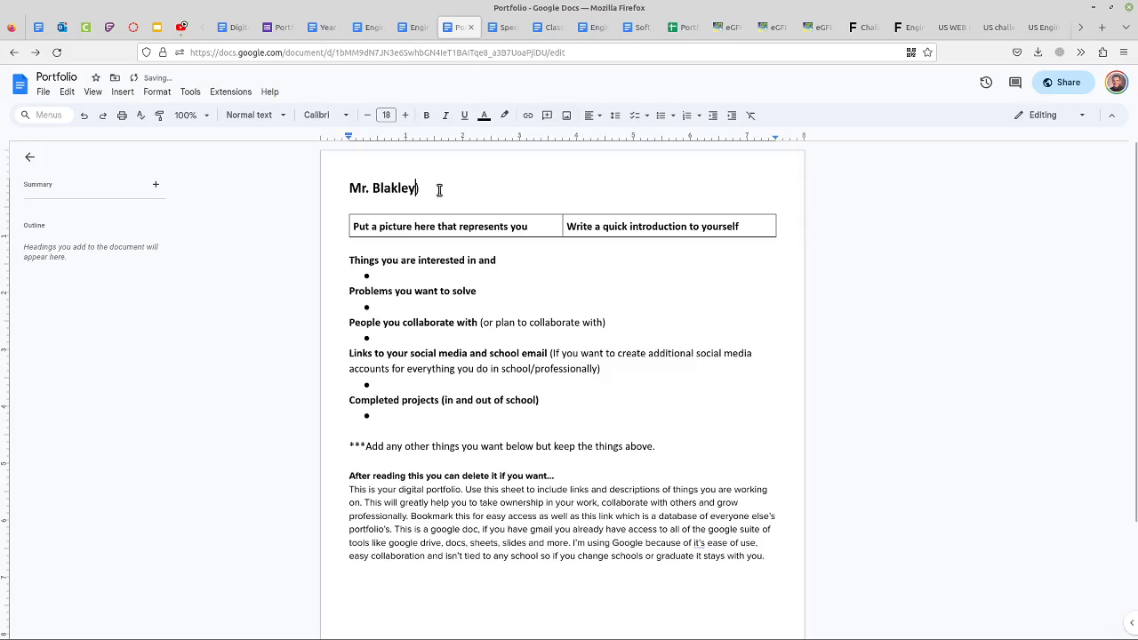
# - Delete the 'Put a picture here' placeholder from the left table cell and browse Insert image options
pyautogui.click(528, 226)
pyautogui.moveTo(518, 226); pyautogui.dragTo(358, 223)
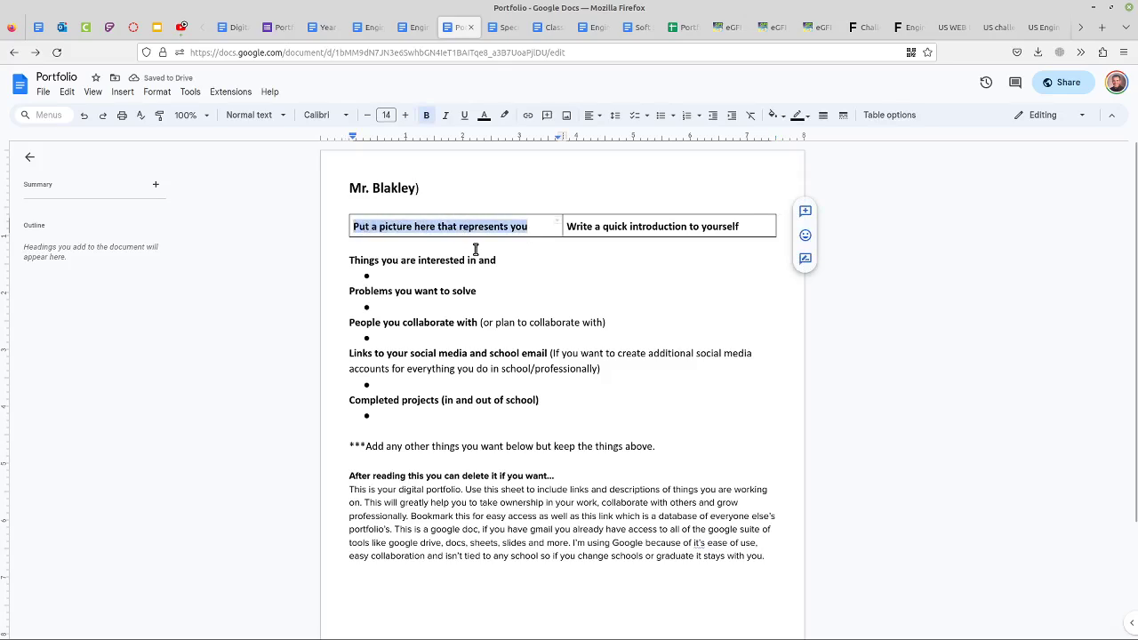
pyautogui.press('BackSpace')
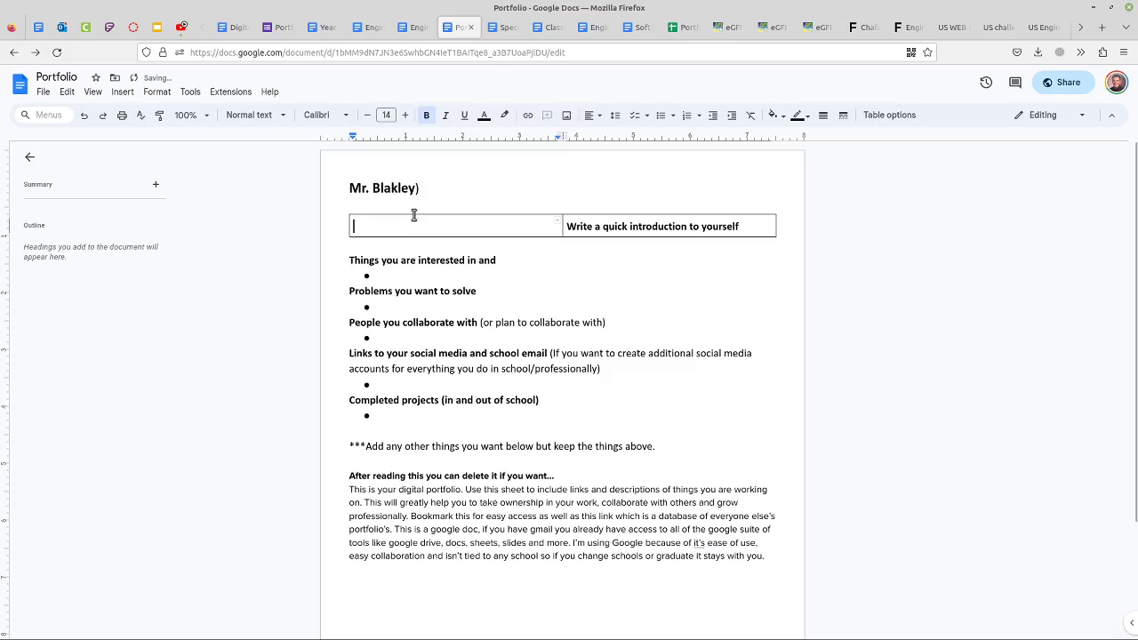
pyautogui.click(122, 92)
pyautogui.moveTo(141, 115)
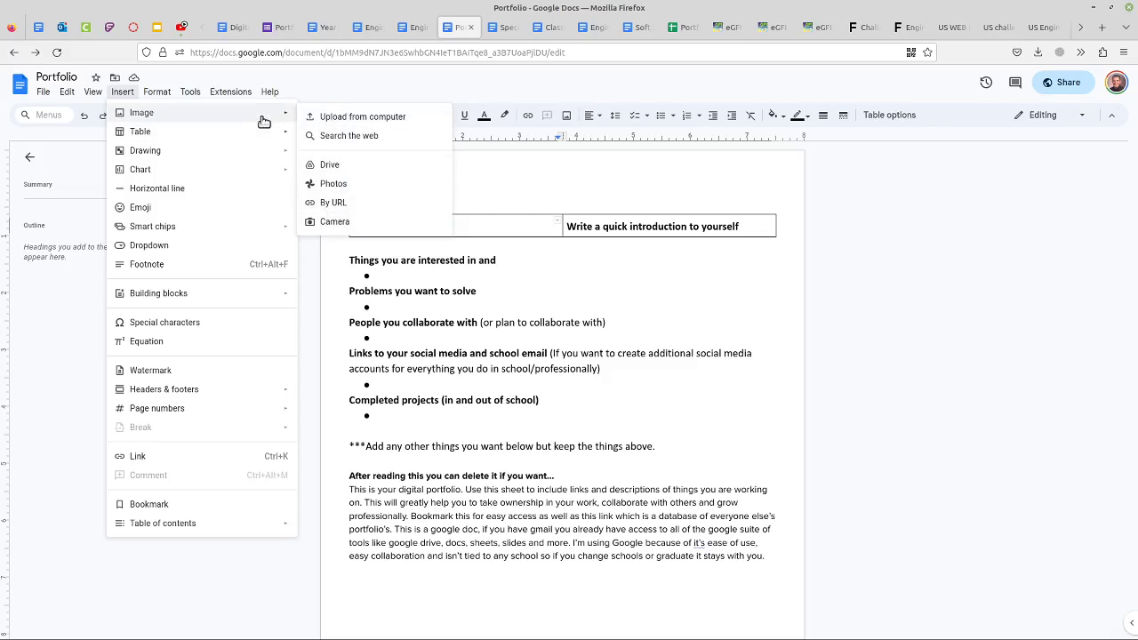
# - Select the 'Write a quick introduction to yourself' prompt in the right table cell
pyautogui.click(484, 233)
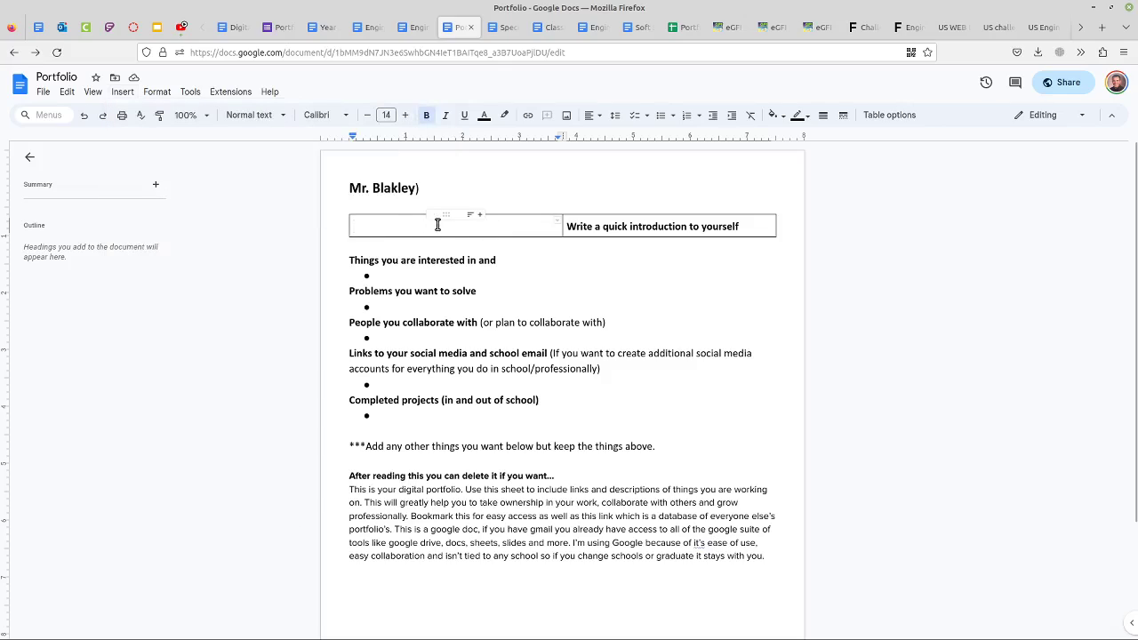
pyautogui.moveTo(752, 226); pyautogui.dragTo(568, 226)
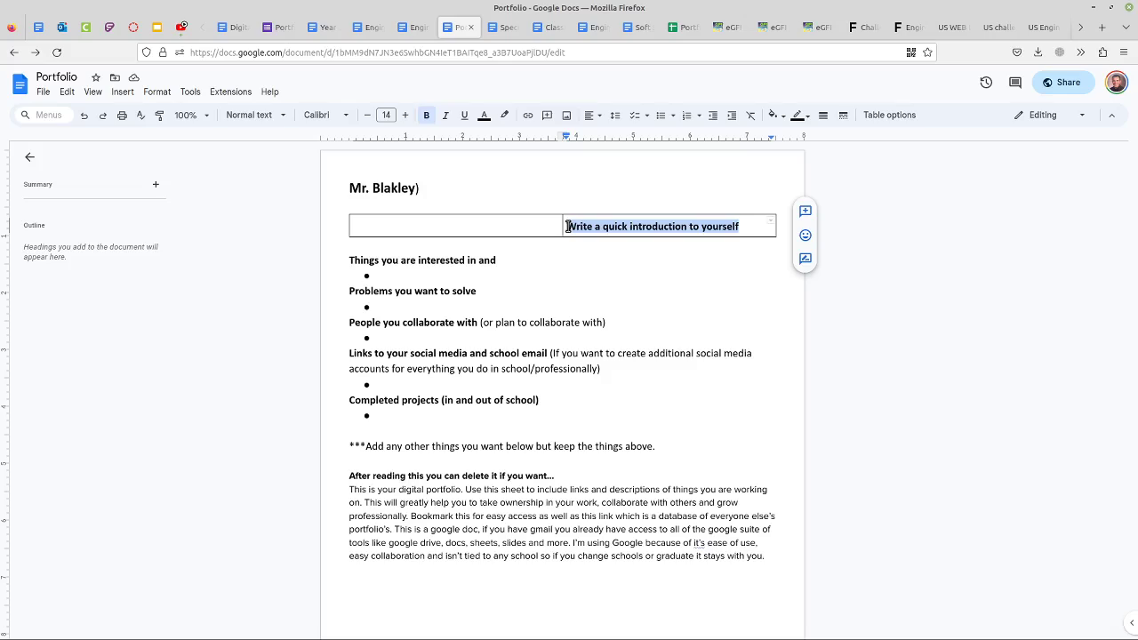
pyautogui.click(382, 222)
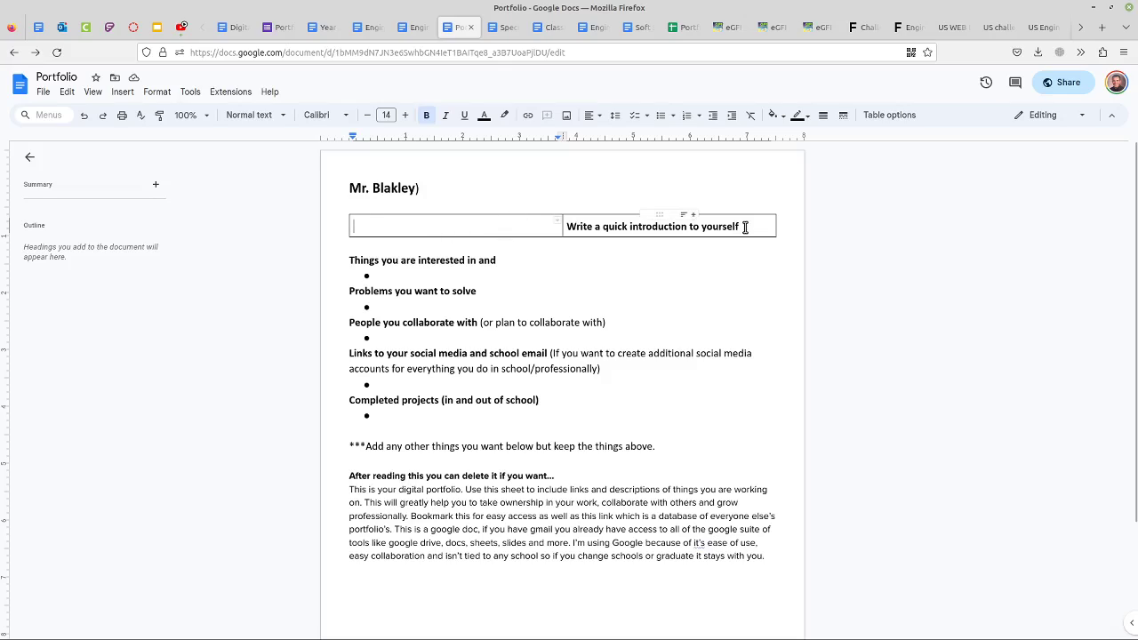
pyautogui.moveTo(745, 227); pyautogui.dragTo(566, 226)
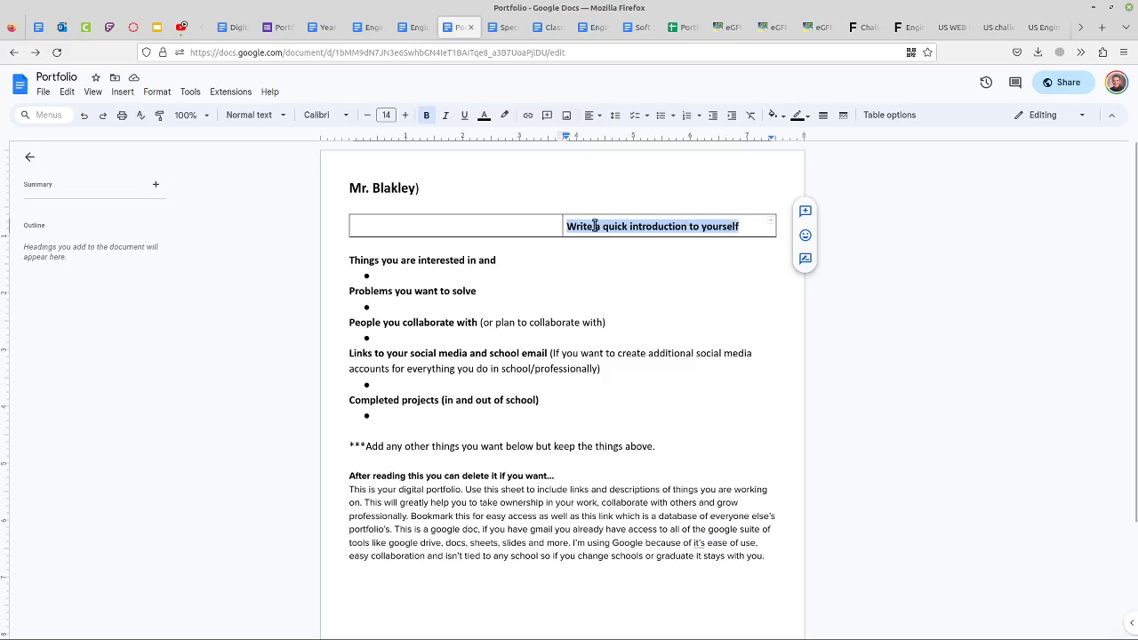
pyautogui.click(390, 275)
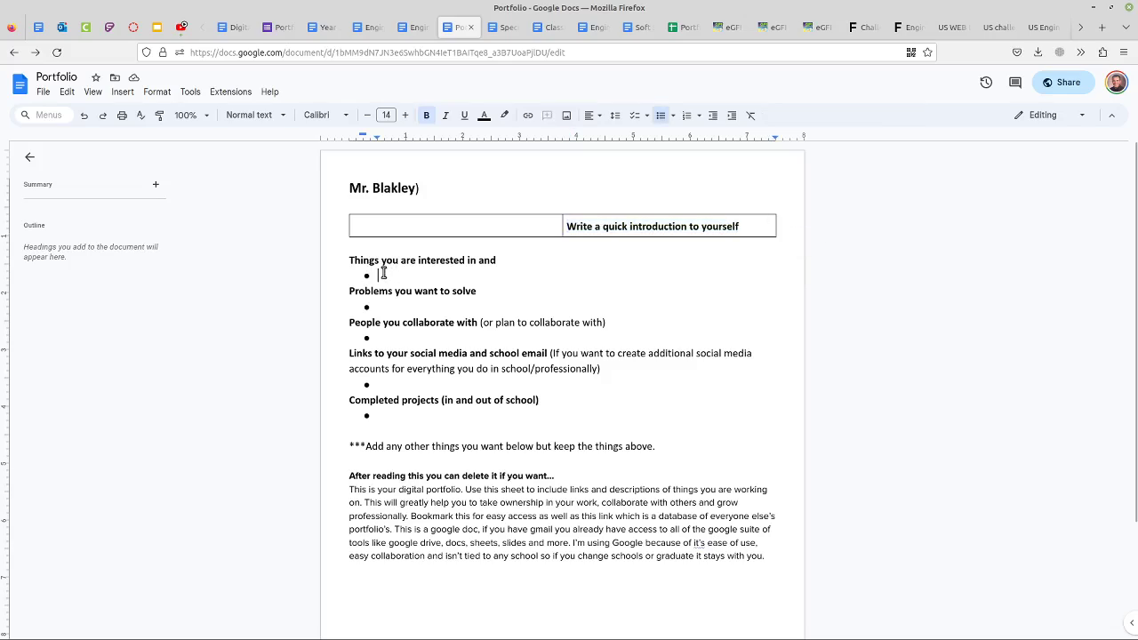
pyautogui.click(393, 308)
pyautogui.click(385, 339)
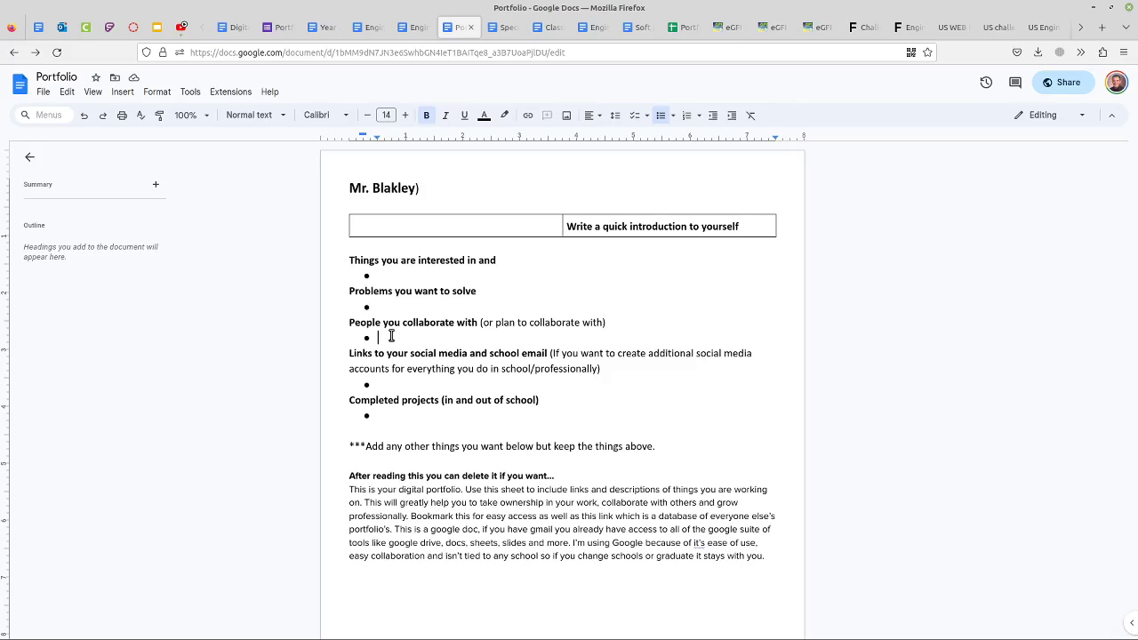
pyautogui.moveTo(483, 323); pyautogui.dragTo(602, 323)
pyautogui.click(381, 338)
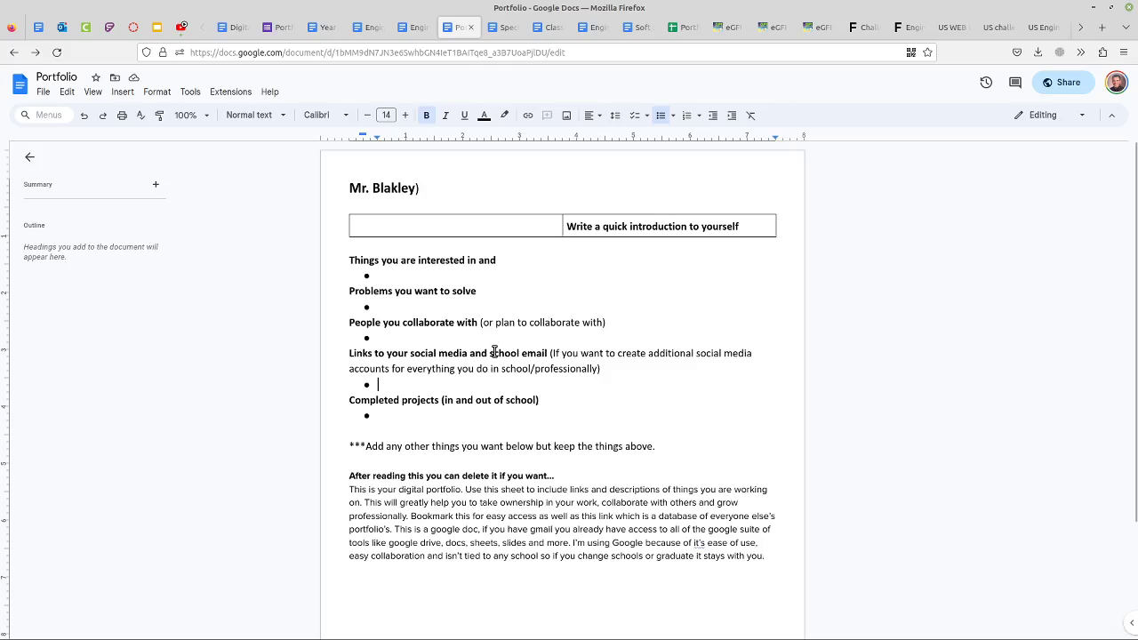
pyautogui.moveTo(489, 353); pyautogui.dragTo(546, 353)
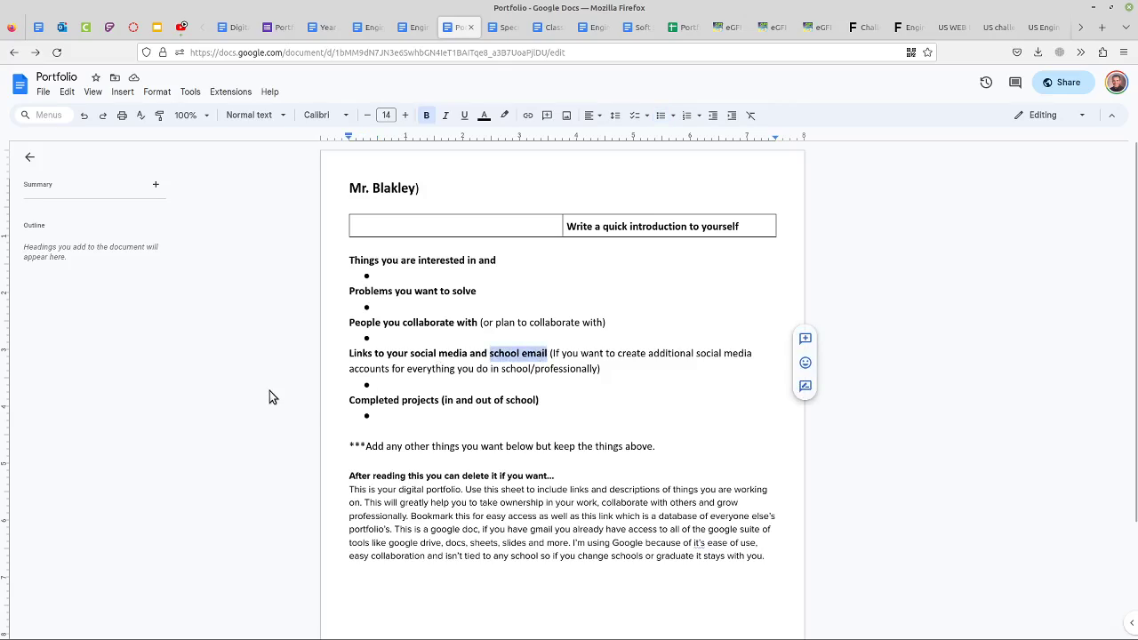
pyautogui.click(379, 383)
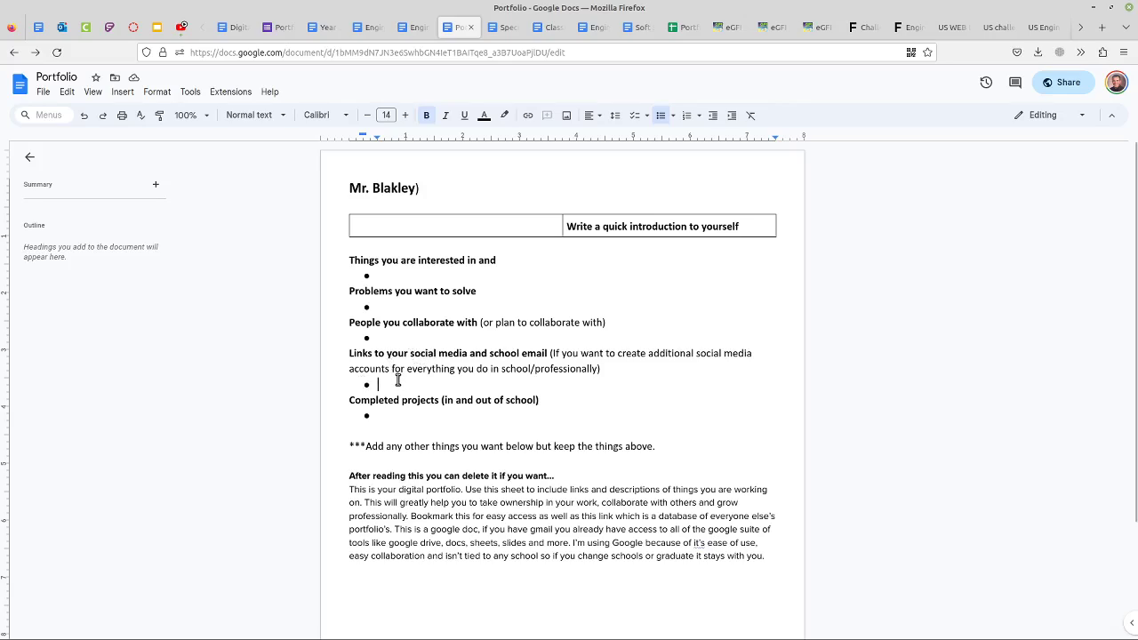
pyautogui.click(389, 370)
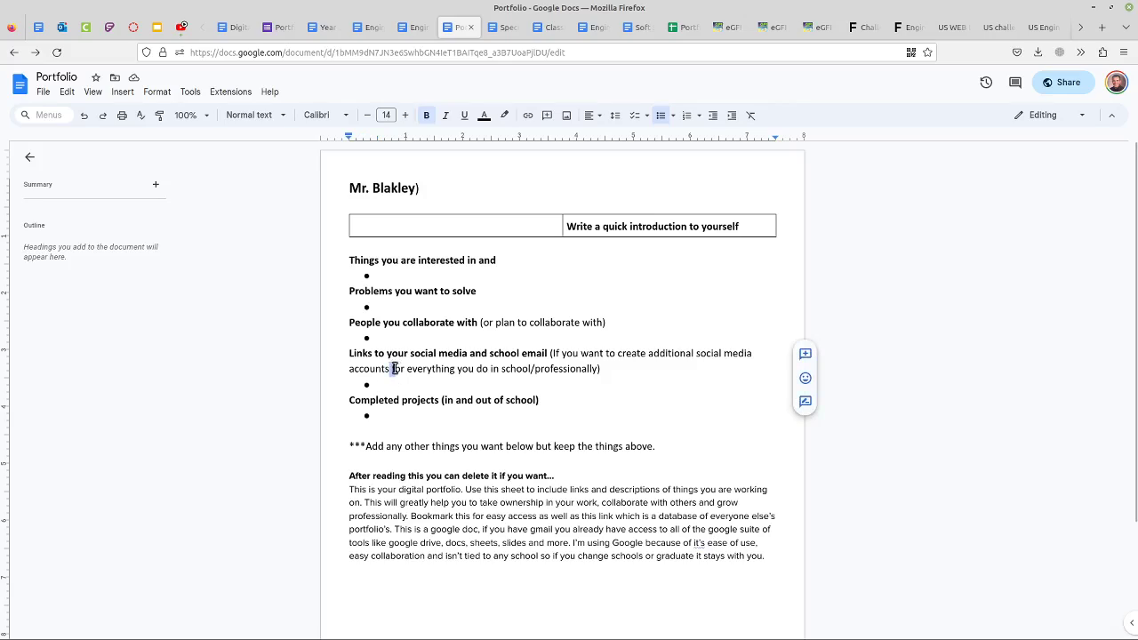
pyautogui.click(387, 384)
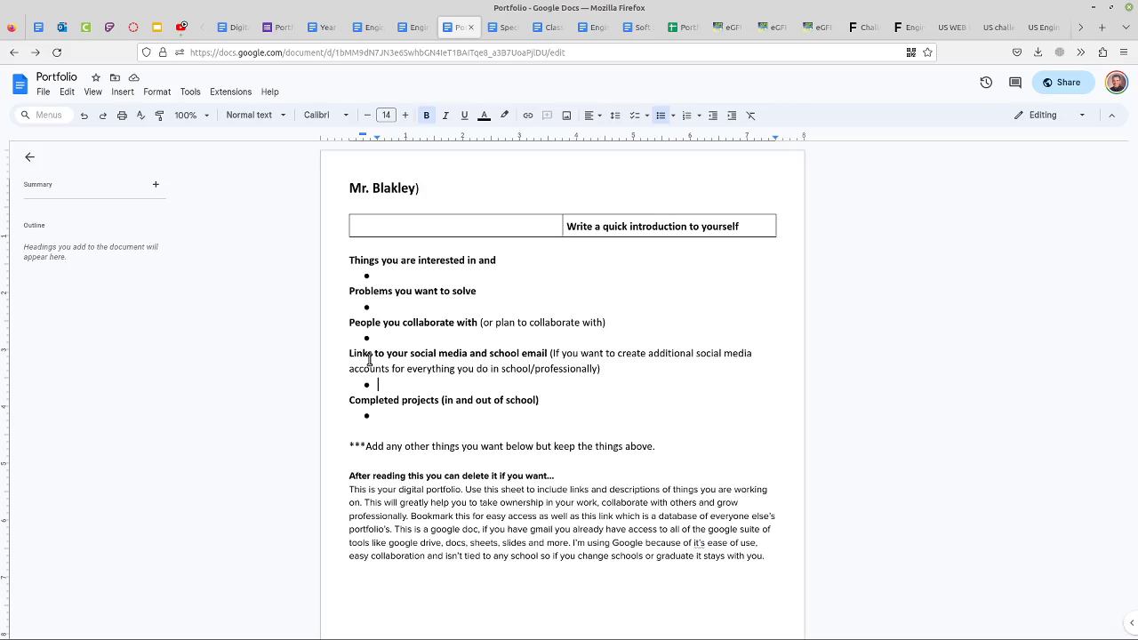
pyautogui.click(372, 353)
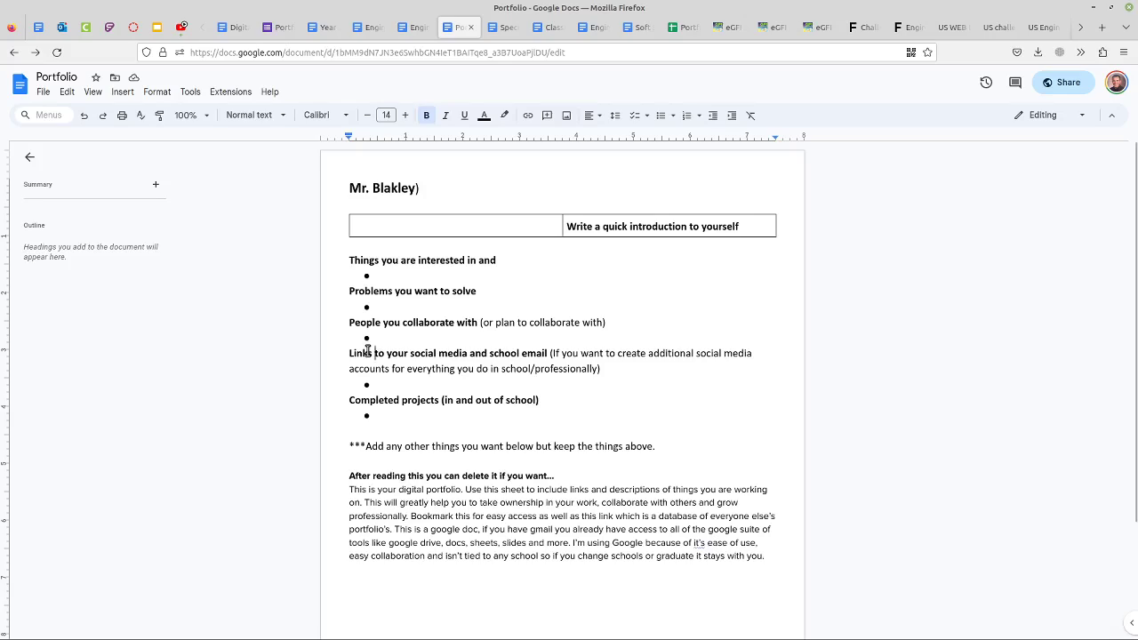
pyautogui.click(409, 387)
pyautogui.moveTo(490, 353); pyautogui.dragTo(545, 354)
pyautogui.click(389, 413)
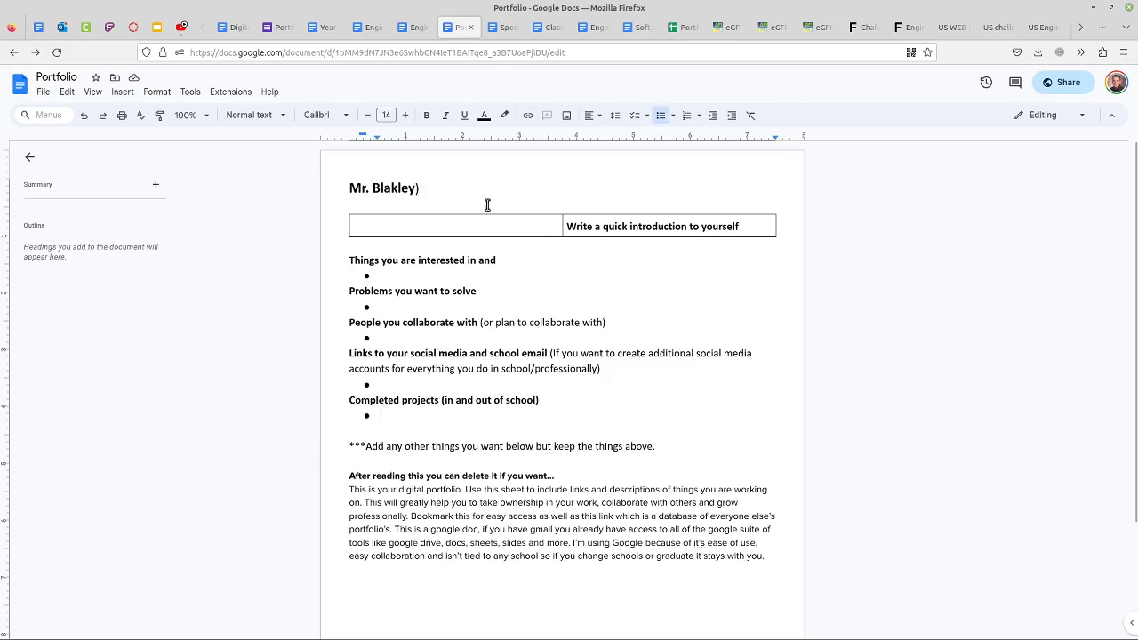
# - Delete the stray ')' after the name at the end of the title line
pyautogui.click(421, 204)
pyautogui.press('BackSpace')
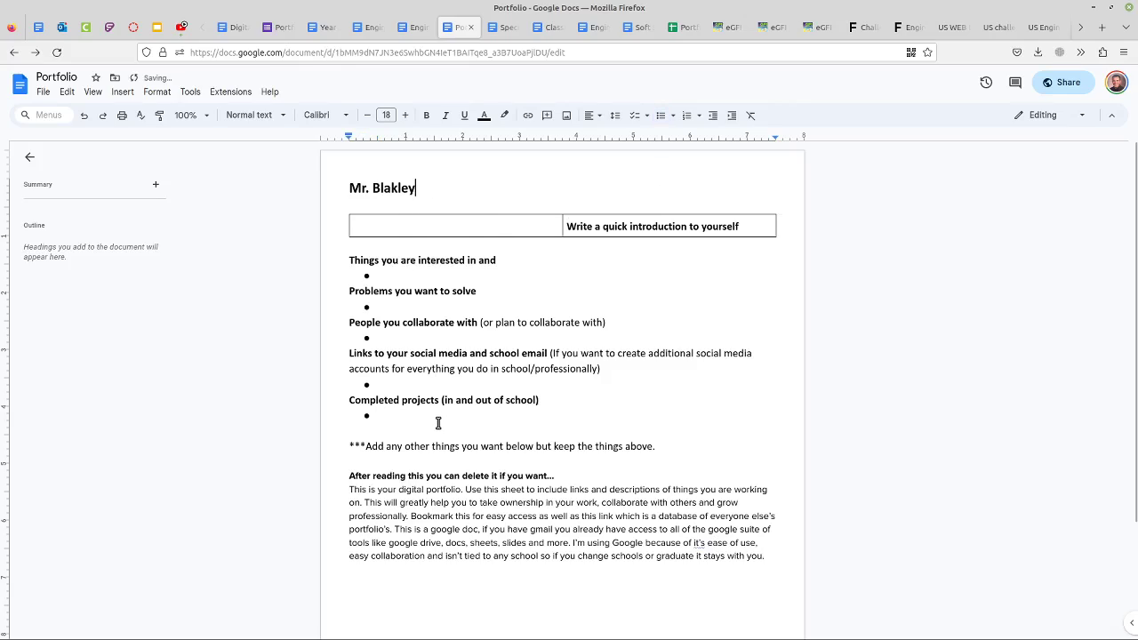
pyautogui.scroll(-5, 440, 463)
pyautogui.scroll(5, 453, 485)
# - Select the 'Bookmark this for easy' advice in the closing paragraph and collapse the outline panel
pyautogui.moveTo(349, 490); pyautogui.dragTo(769, 555)
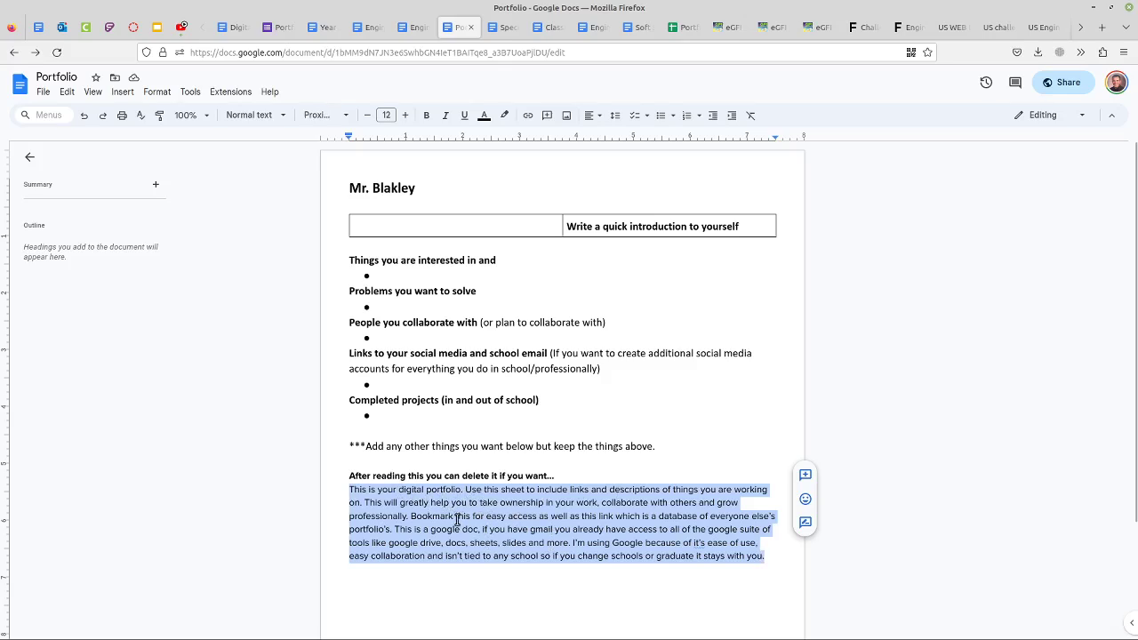
pyautogui.click(414, 515)
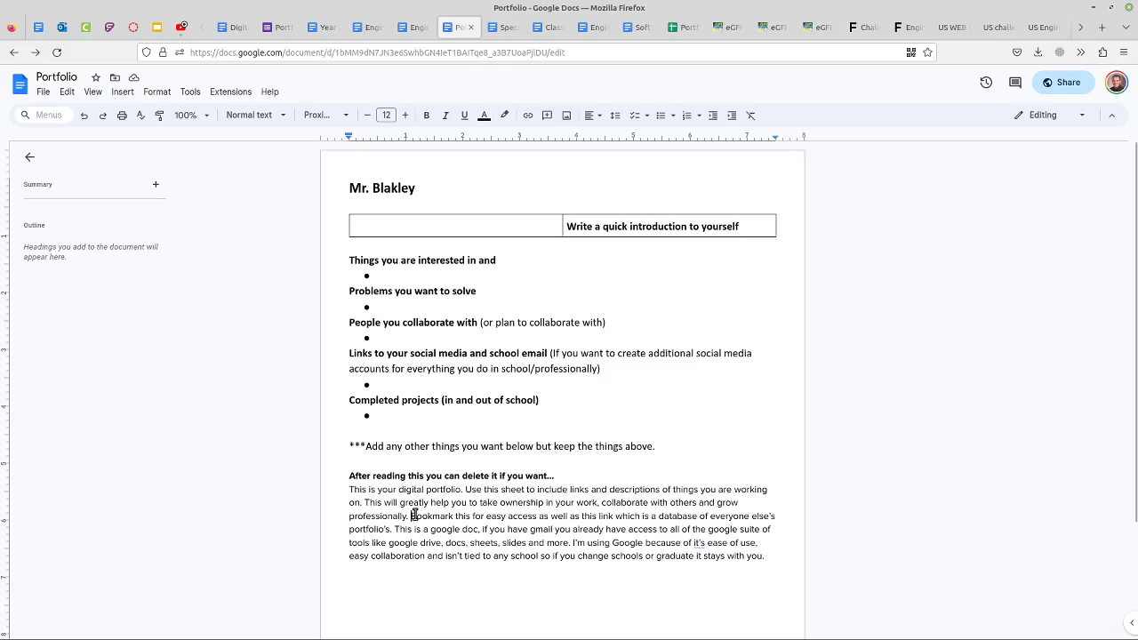
pyautogui.moveTo(413, 514); pyautogui.dragTo(519, 516)
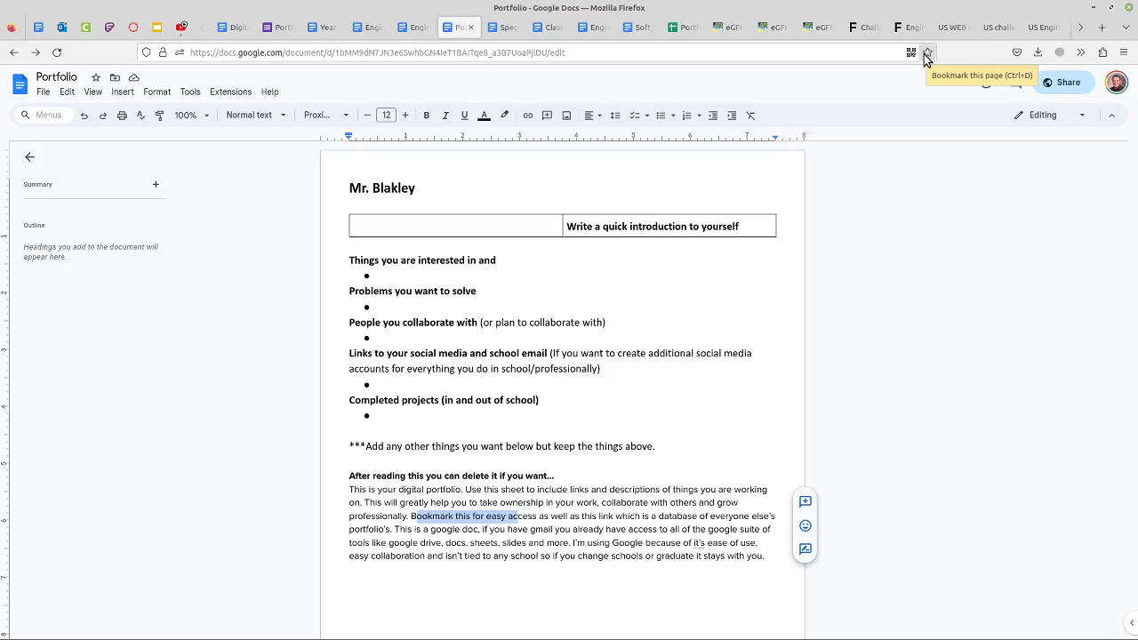
pyautogui.click(440, 516)
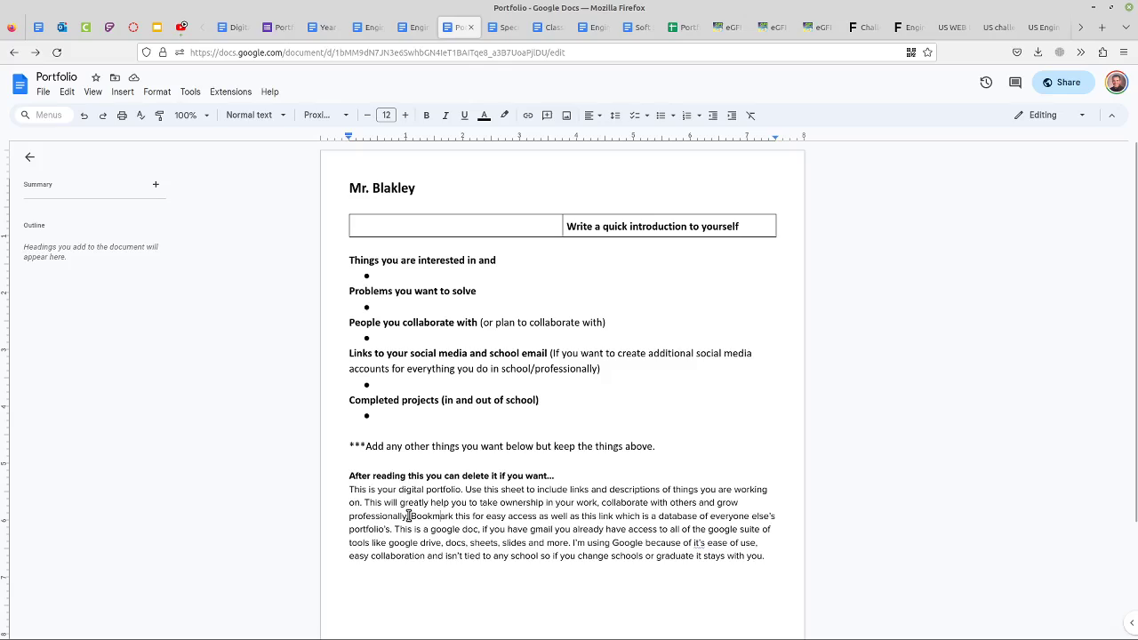
pyautogui.moveTo(410, 515); pyautogui.dragTo(505, 516)
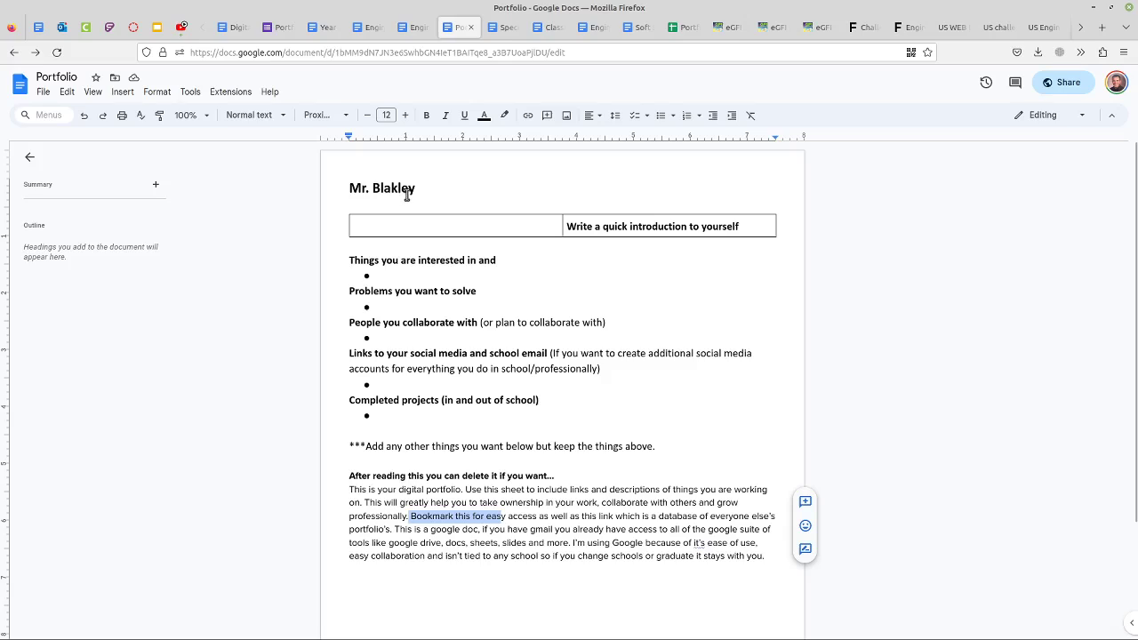
pyautogui.click(29, 157)
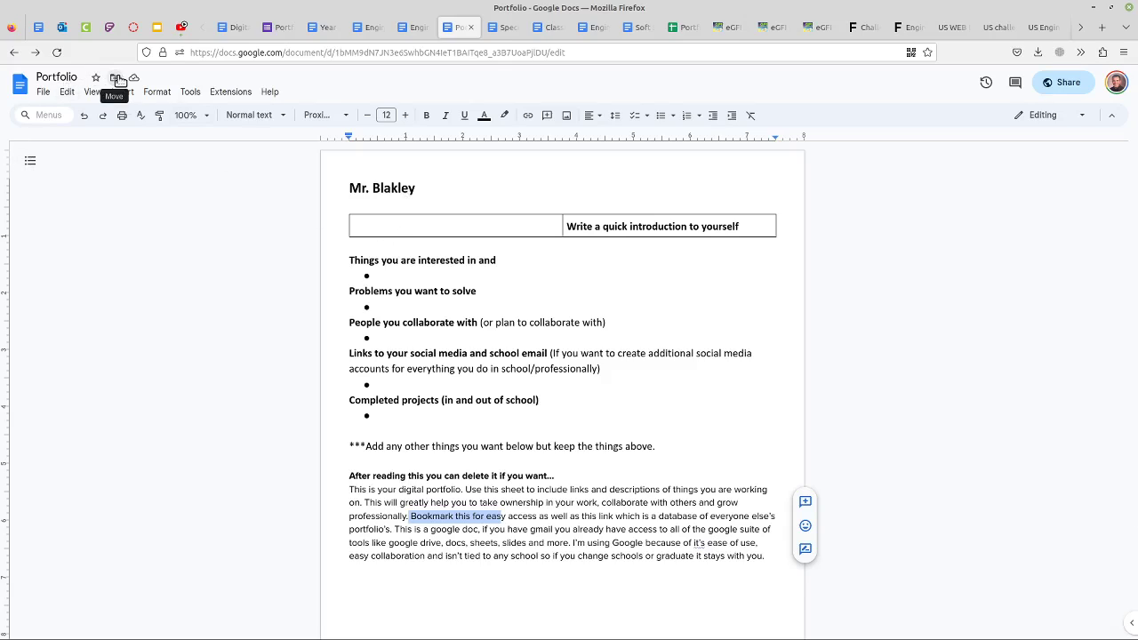
# - Go to drive.google.com in a new tab and open the Portfolio document from My Drive
pyautogui.click(1104, 27)
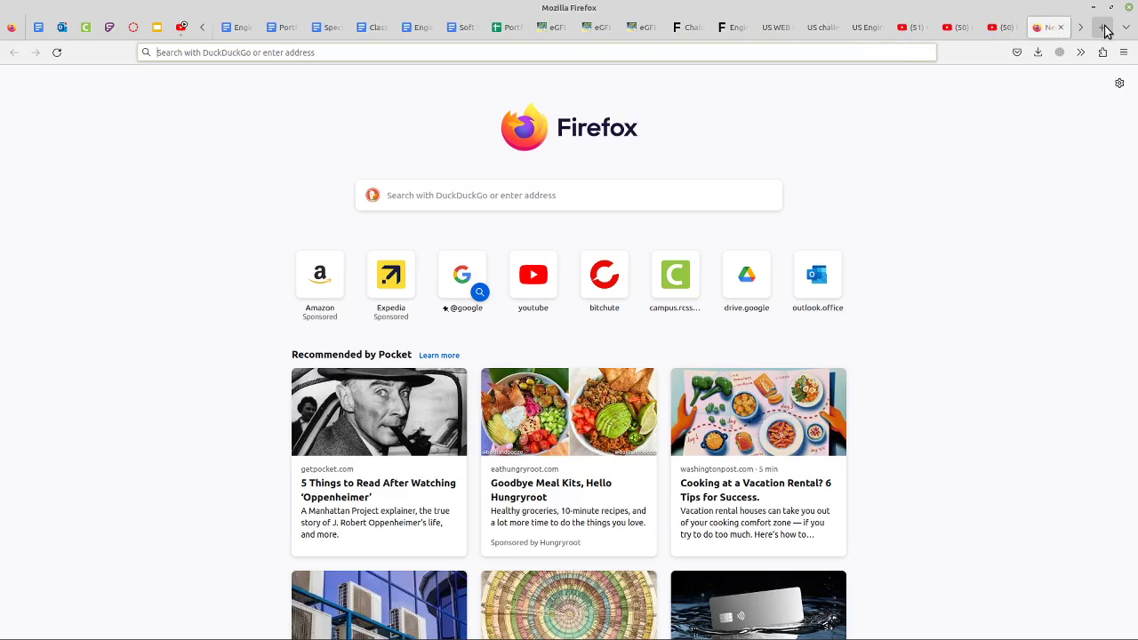
pyautogui.write('drive')
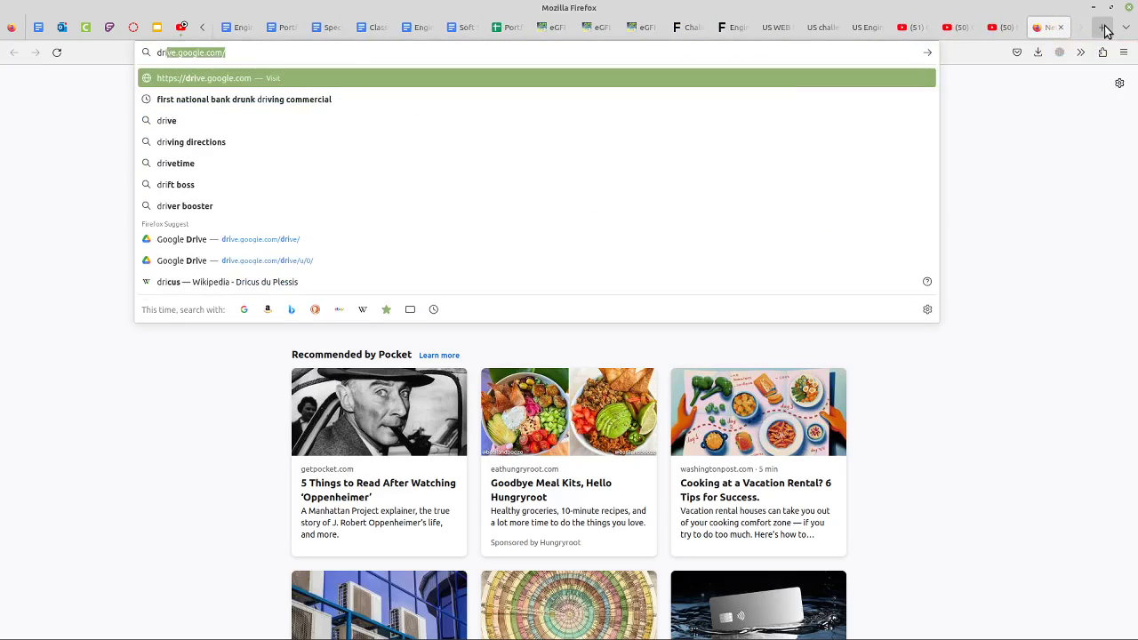
pyautogui.write('.google.com/')
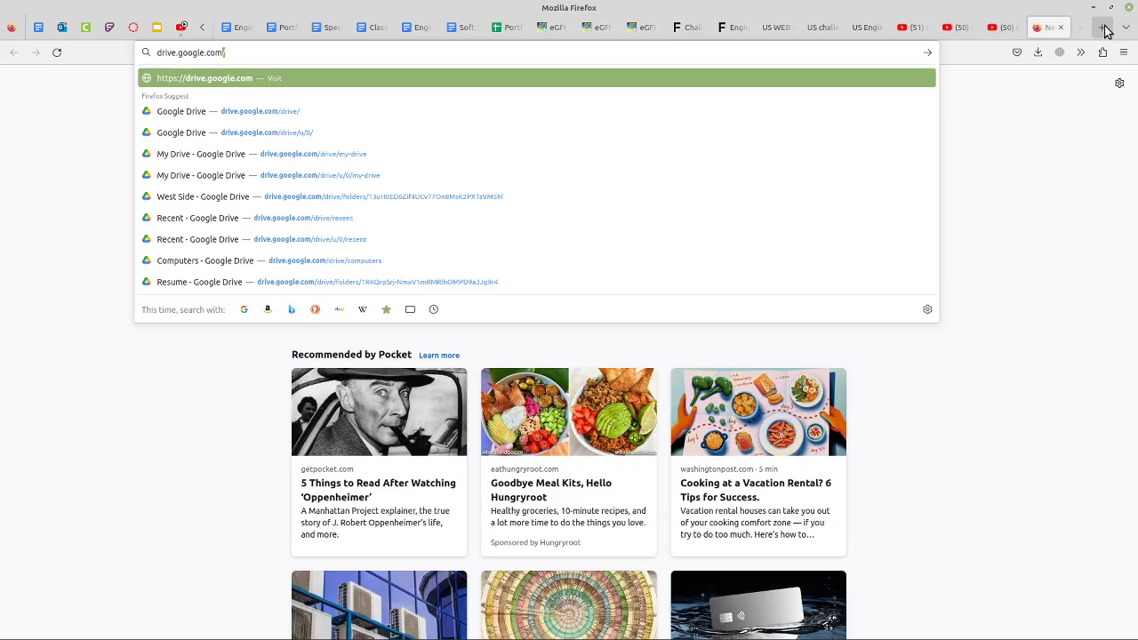
pyautogui.press('Return')
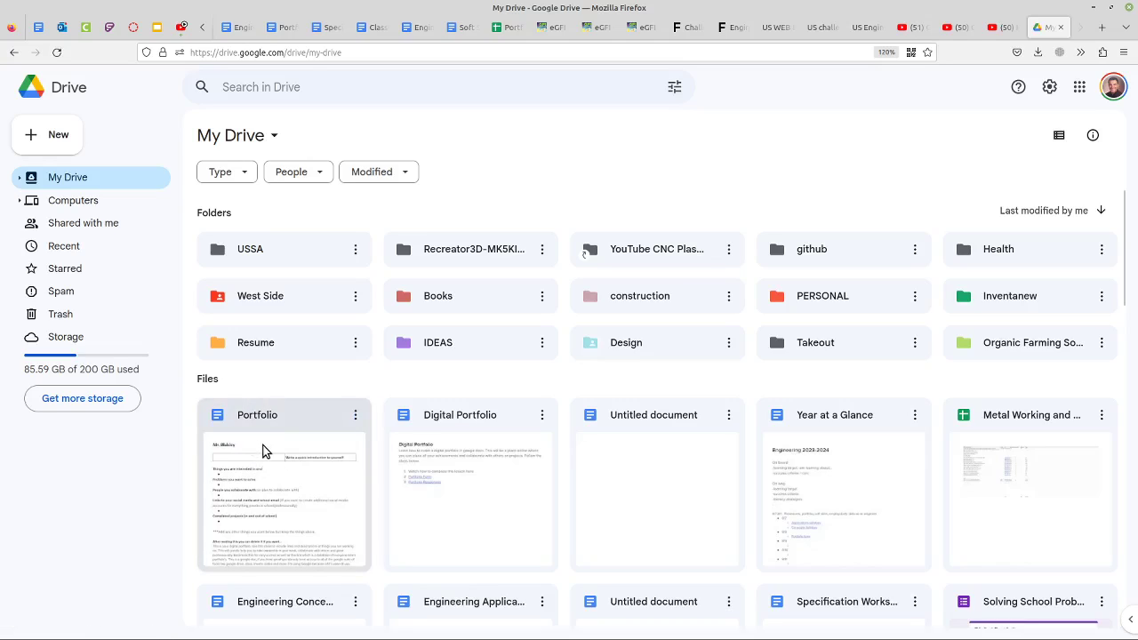
pyautogui.doubleClick(257, 459)
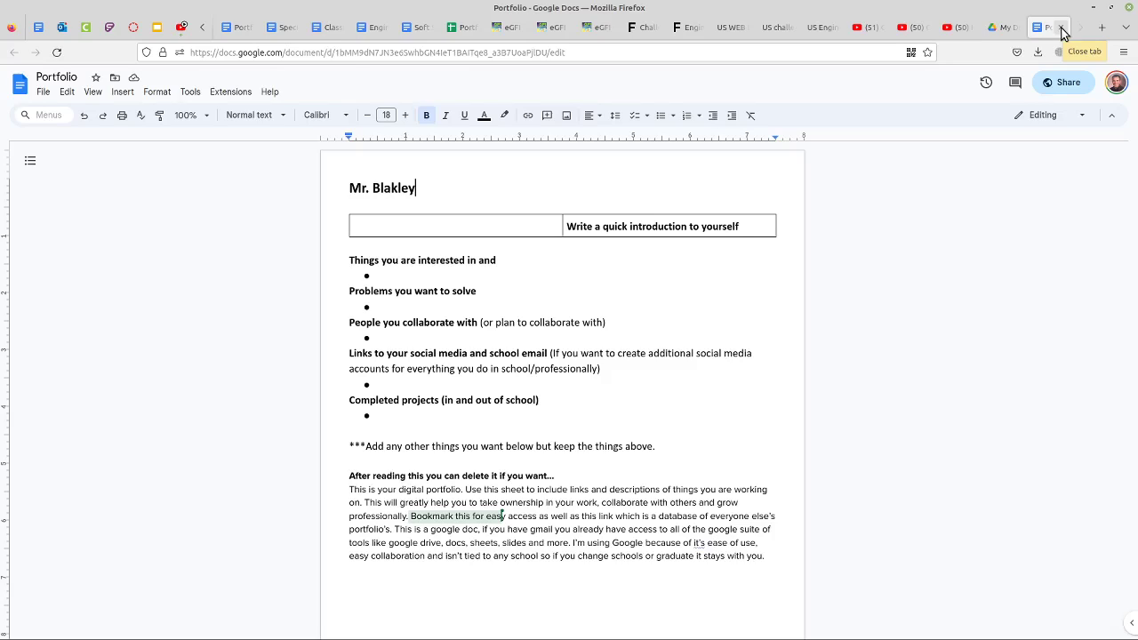
# - Close the duplicate Portfolio and Drive tabs, returning to the Portfolio document
pyautogui.click(1063, 32)
pyautogui.click(1019, 33)
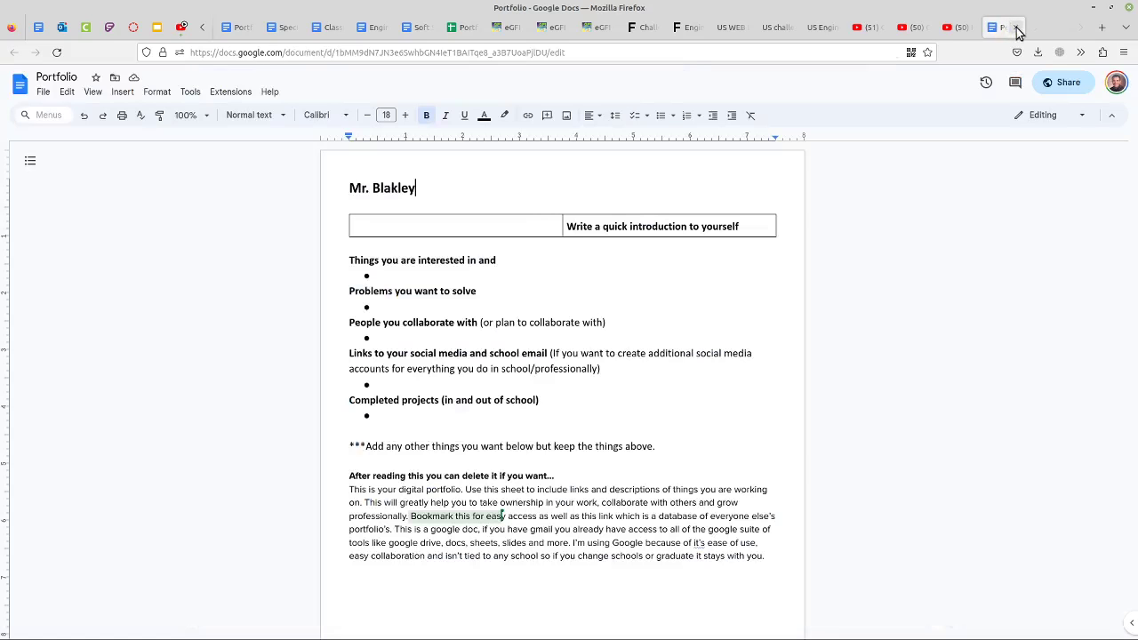
pyautogui.click(1018, 30)
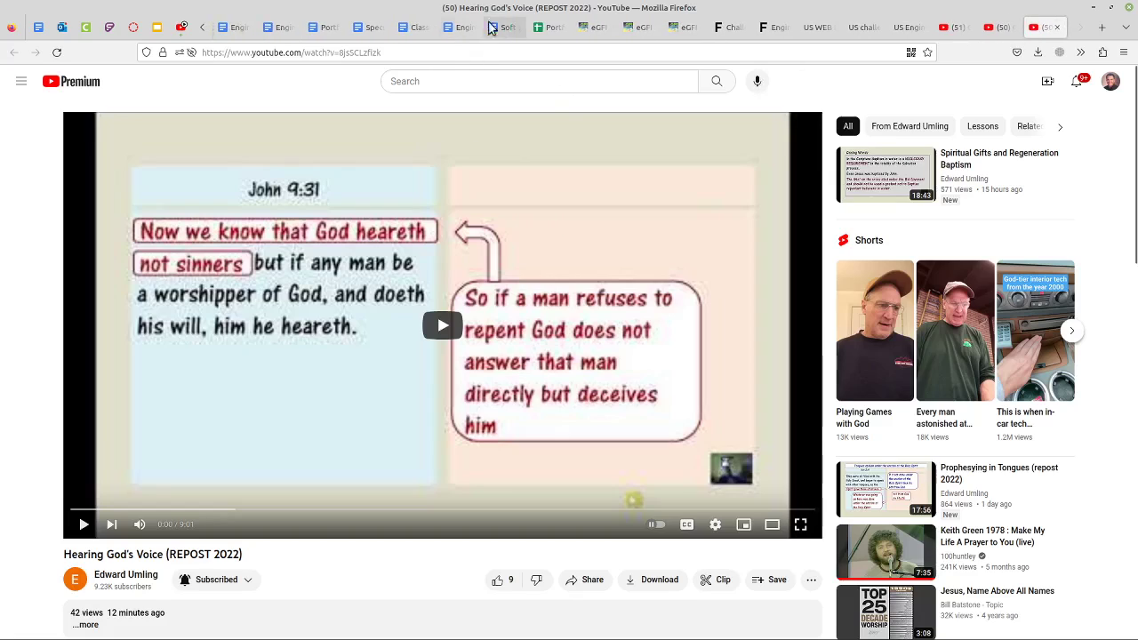
pyautogui.click(329, 27)
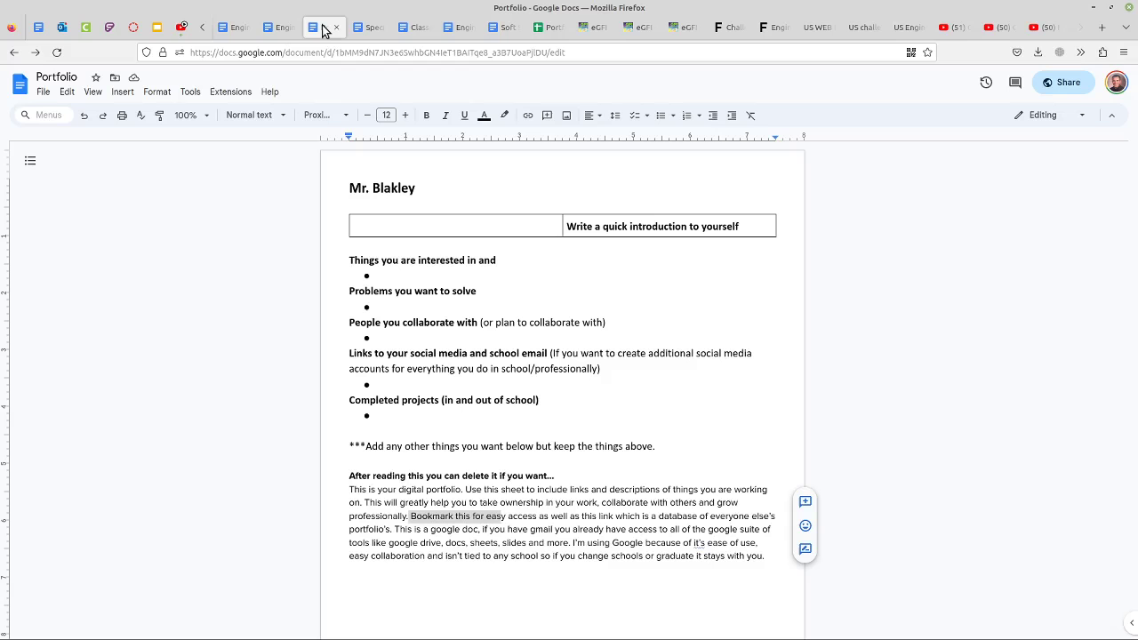
pyautogui.click(481, 227)
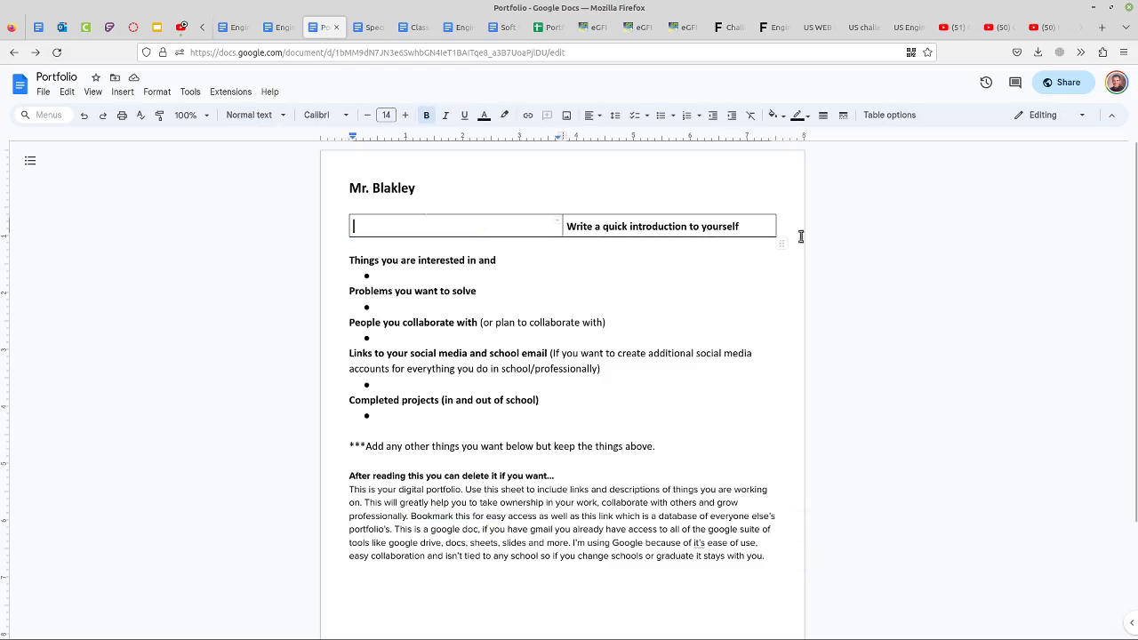
# - Keep the Portfolio's link access at Viewer and copy its share link
pyautogui.click(1063, 83)
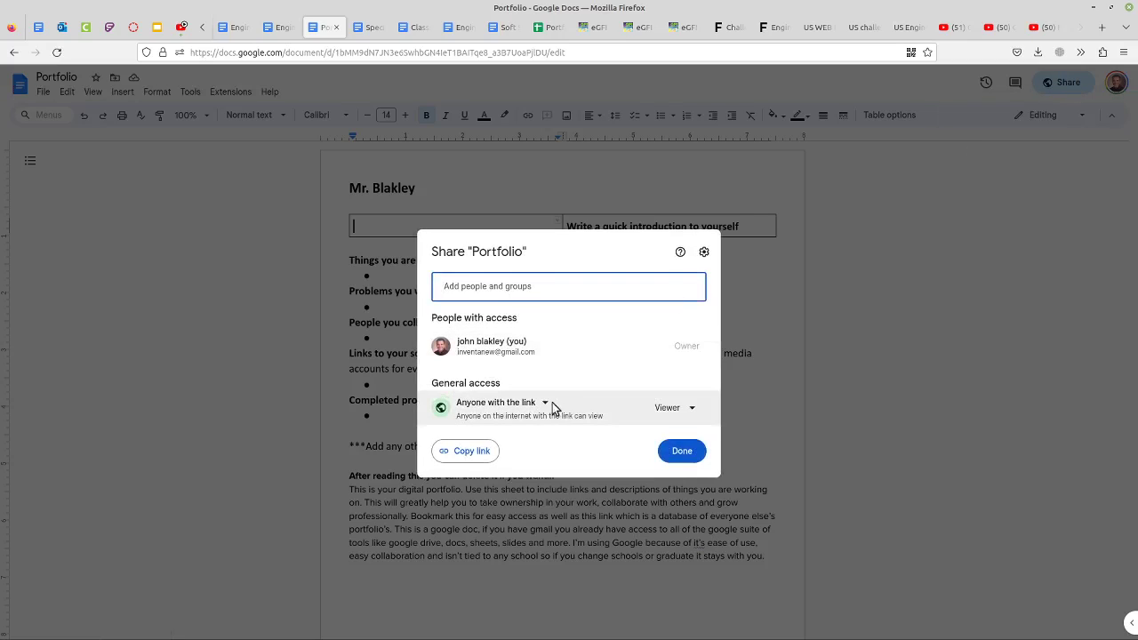
pyautogui.click(670, 410)
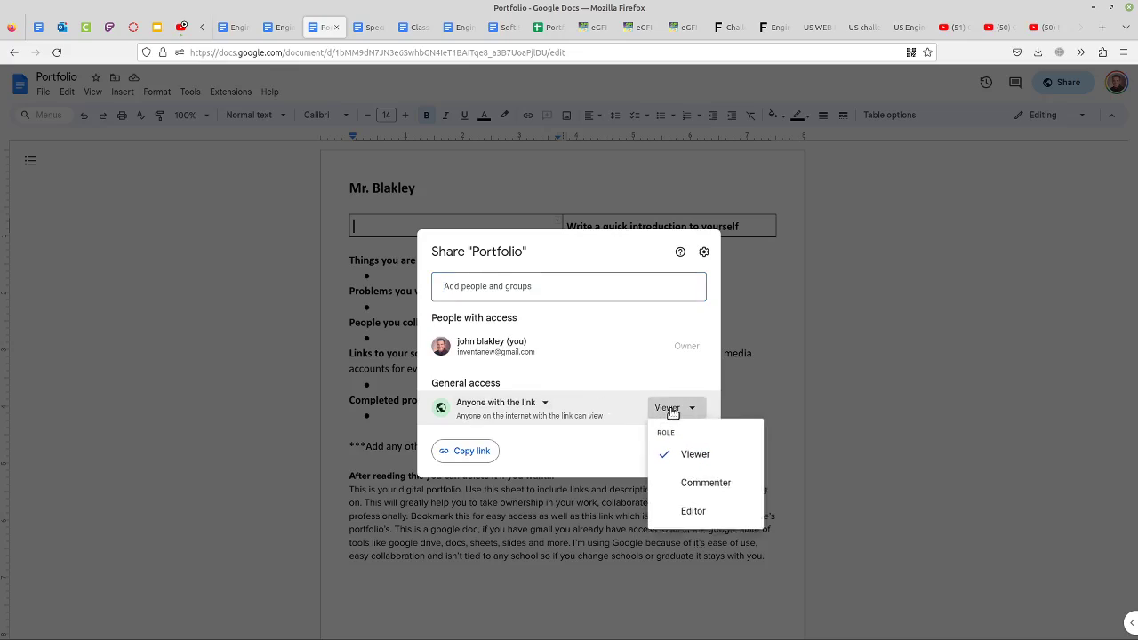
pyautogui.click(691, 459)
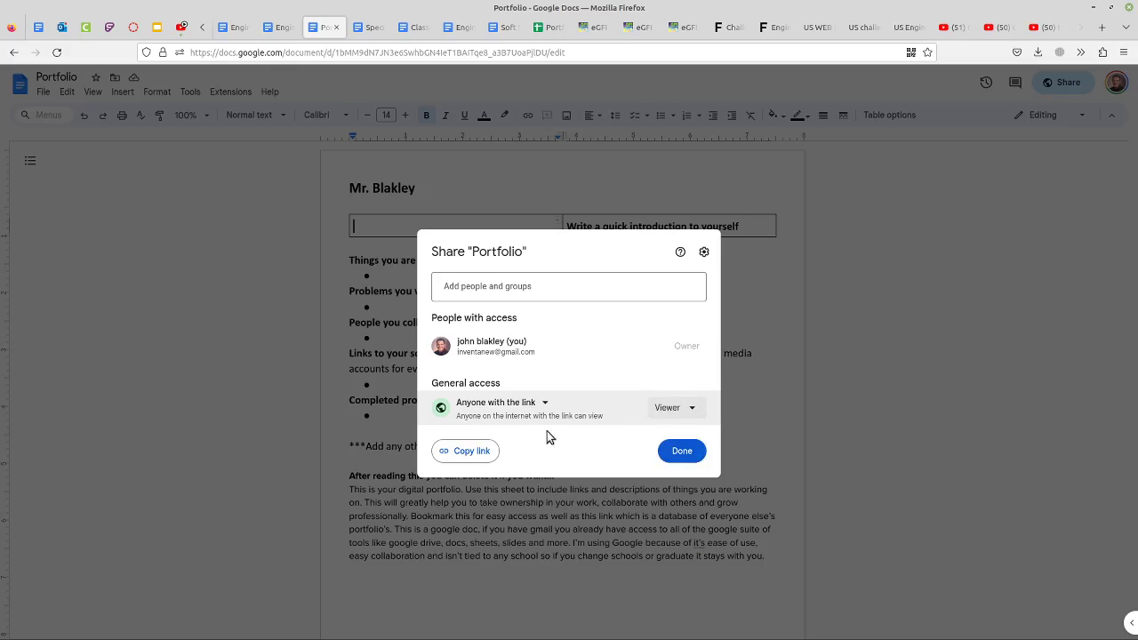
pyautogui.click(471, 452)
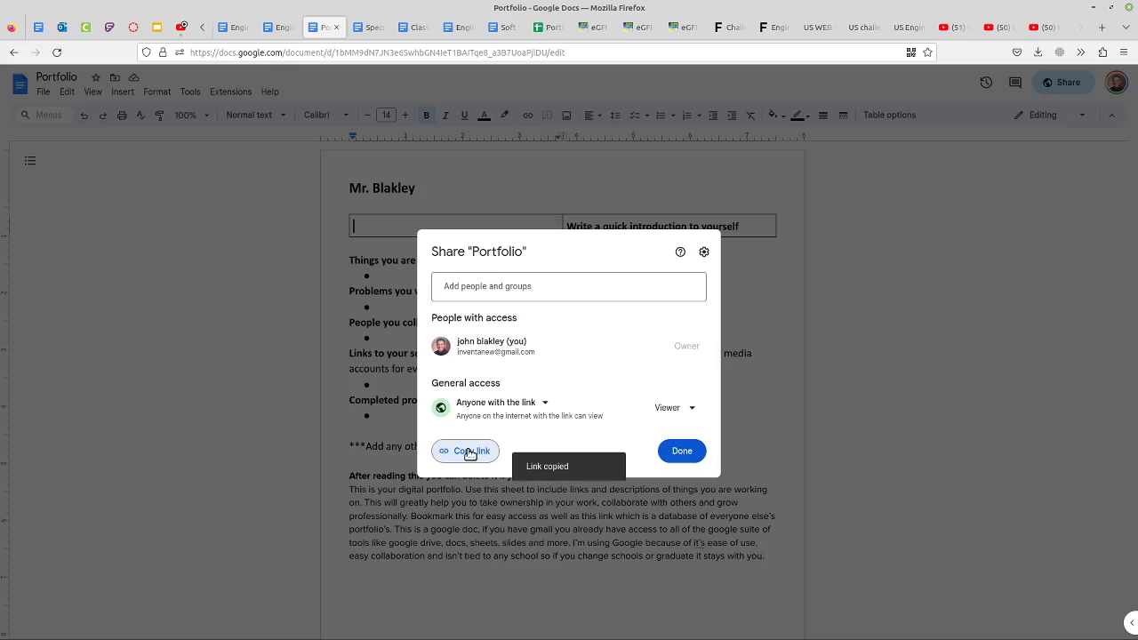
pyautogui.hotkey('alt', 'Tab')
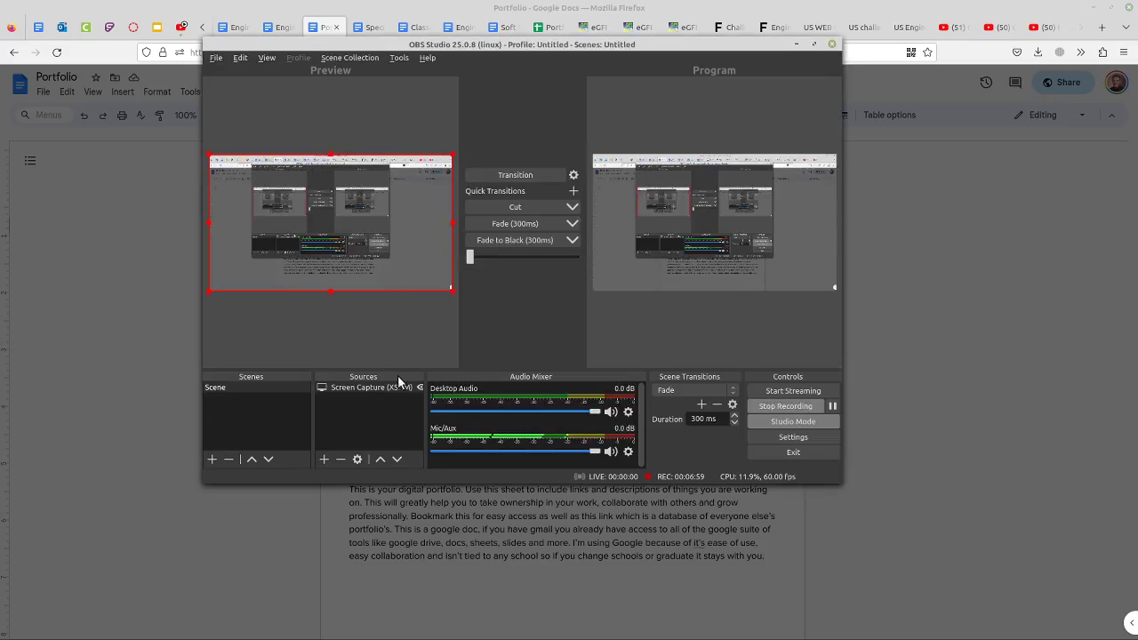
# - Paste the copied Portfolio document link into the form's last answer field
pyautogui.hotkey('alt', 'Tab')
pyautogui.hotkey('alt', 'Tab')
pyautogui.scroll(5, 449, 351)
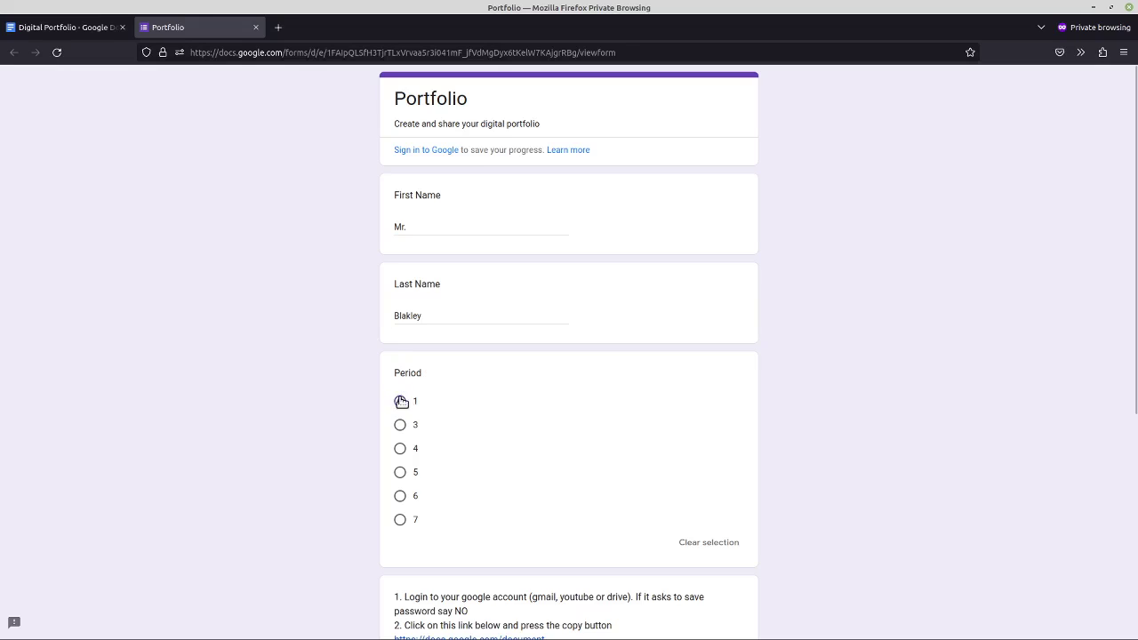
pyautogui.scroll(-4, 404, 400)
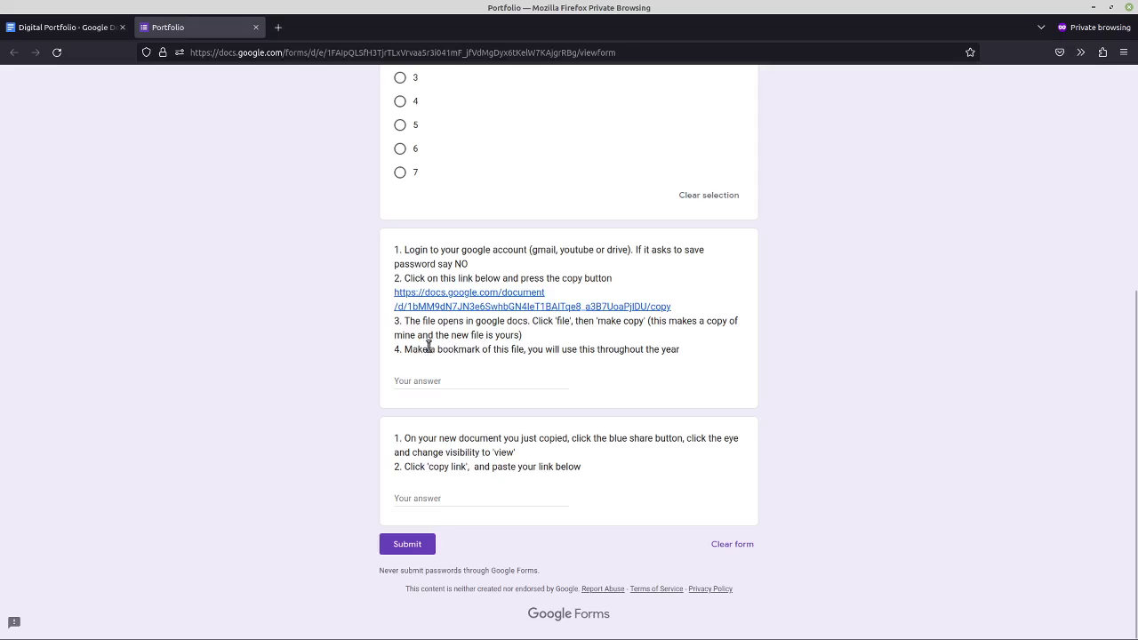
pyautogui.click(432, 498)
pyautogui.rightClick(435, 494)
pyautogui.click(463, 392)
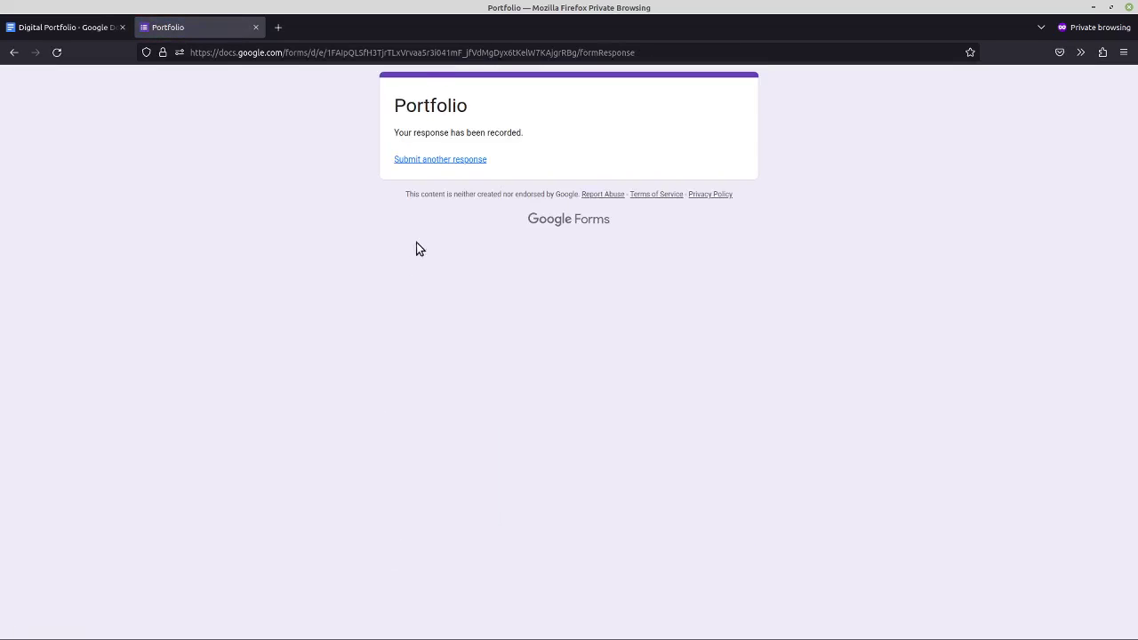
# - Return to the Digital Portfolio instructions and preview the Portfolio Responses spreadsheet link
pyautogui.click(65, 27)
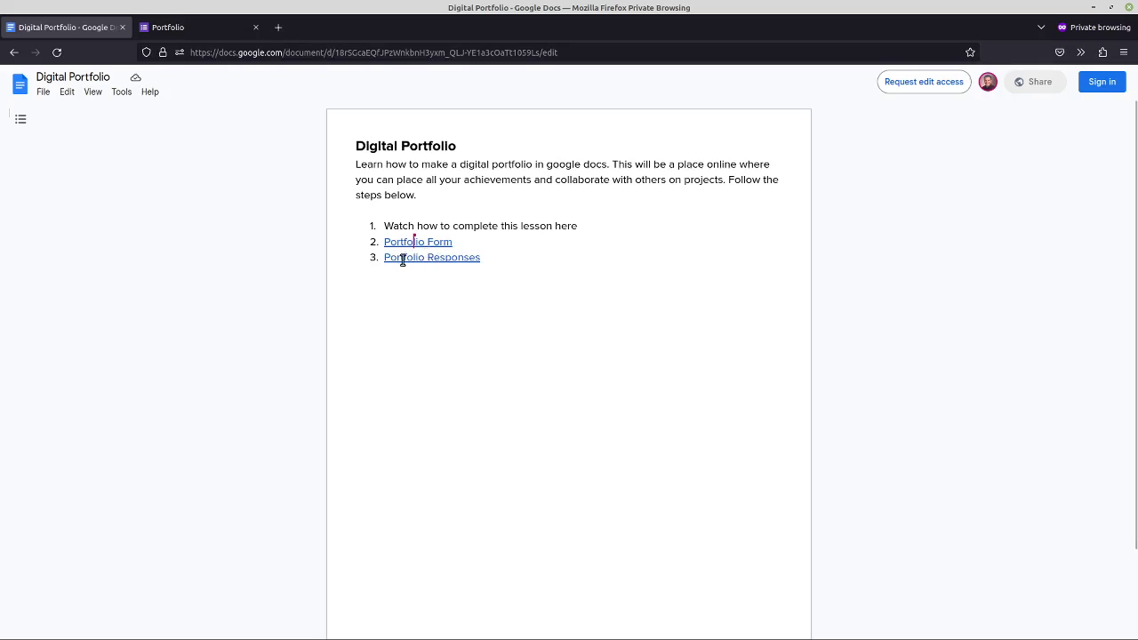
pyautogui.moveTo(402, 258)
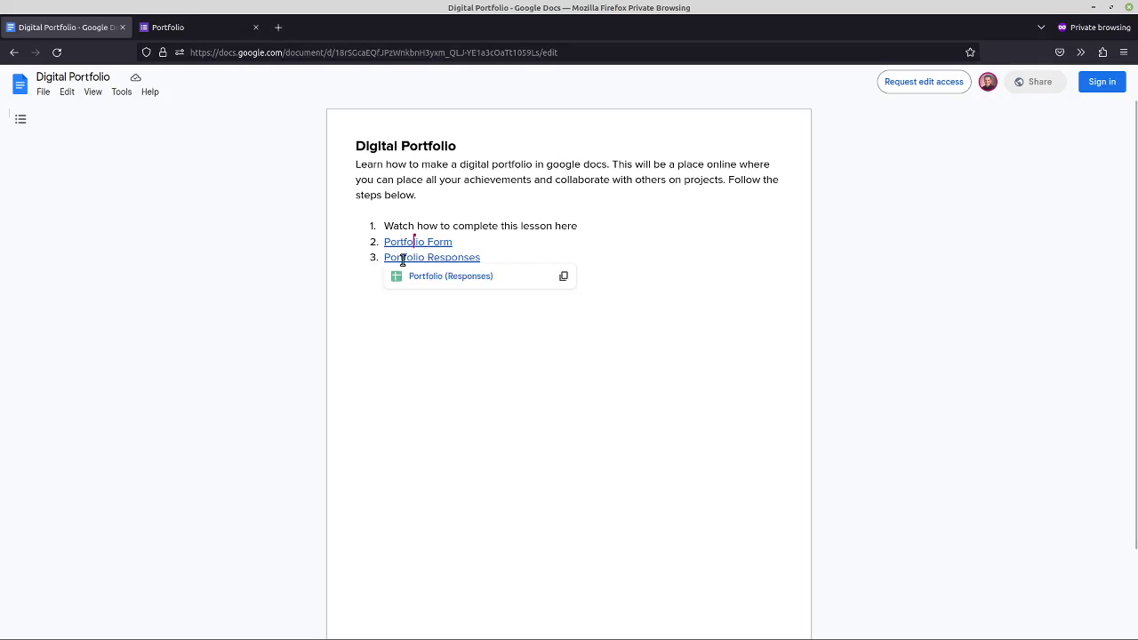
pyautogui.click(442, 281)
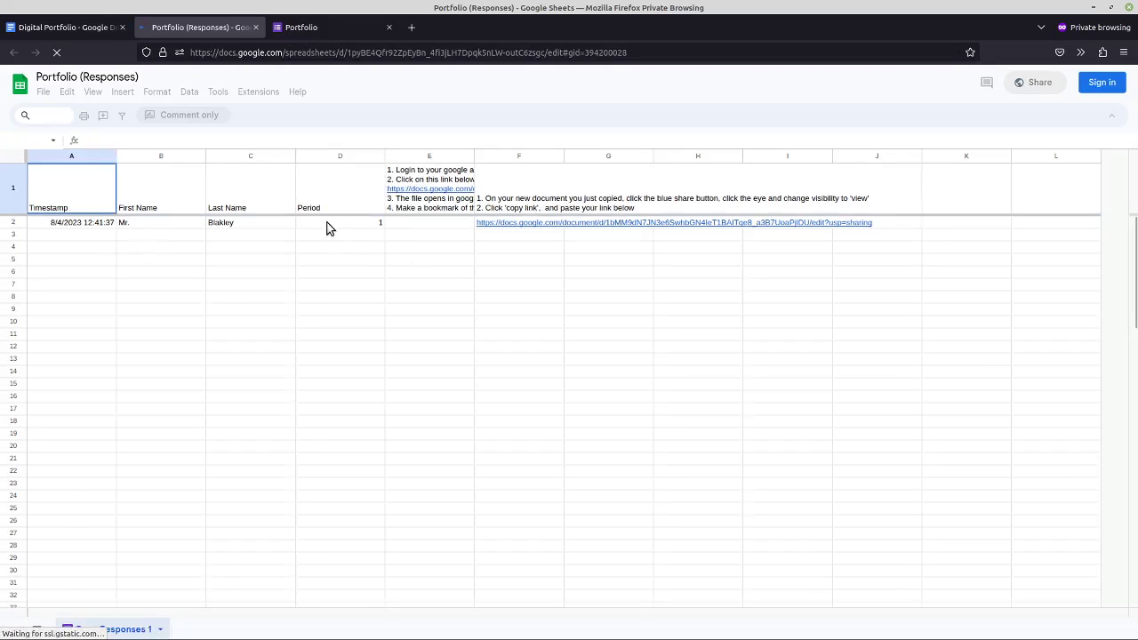
pyautogui.moveTo(506, 224)
pyautogui.click(513, 226)
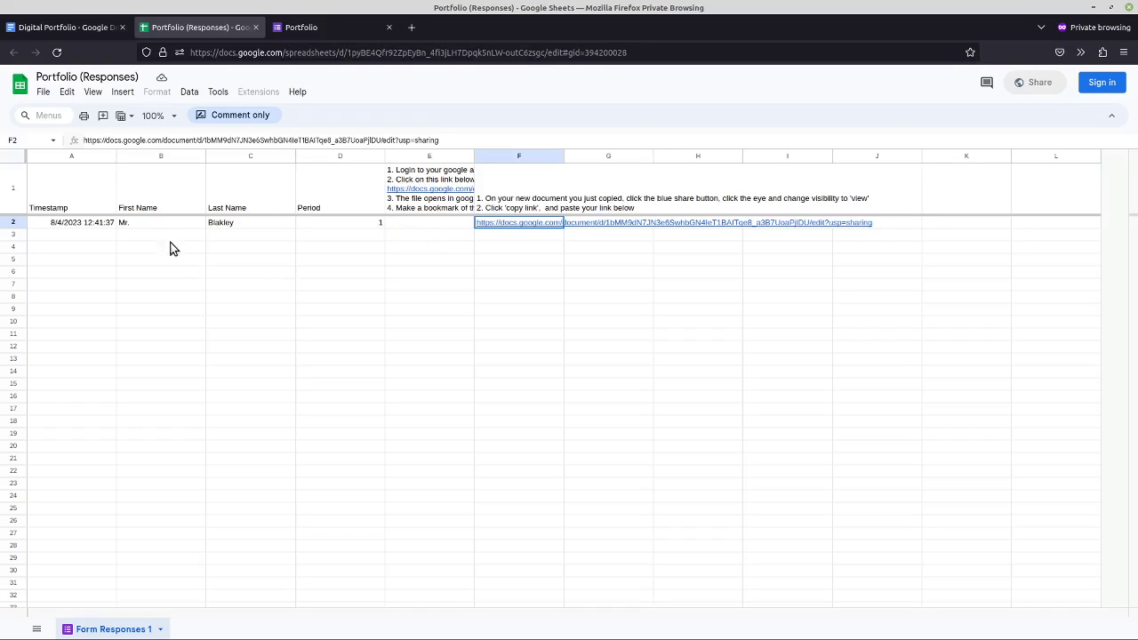
pyautogui.moveTo(71, 223); pyautogui.dragTo(515, 229)
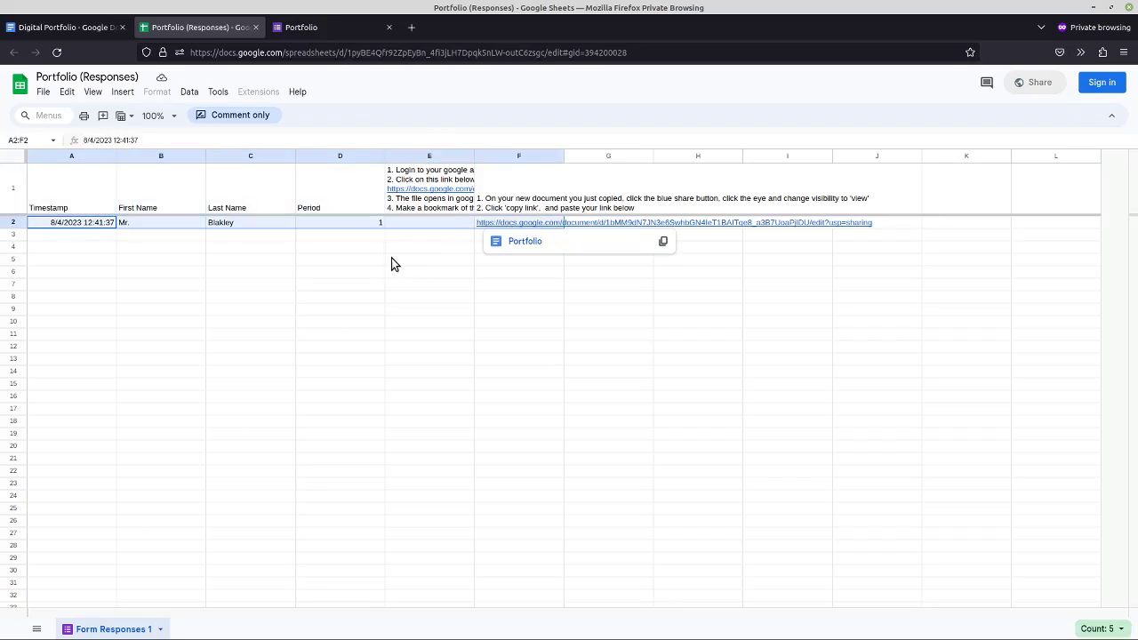
pyautogui.click(408, 237)
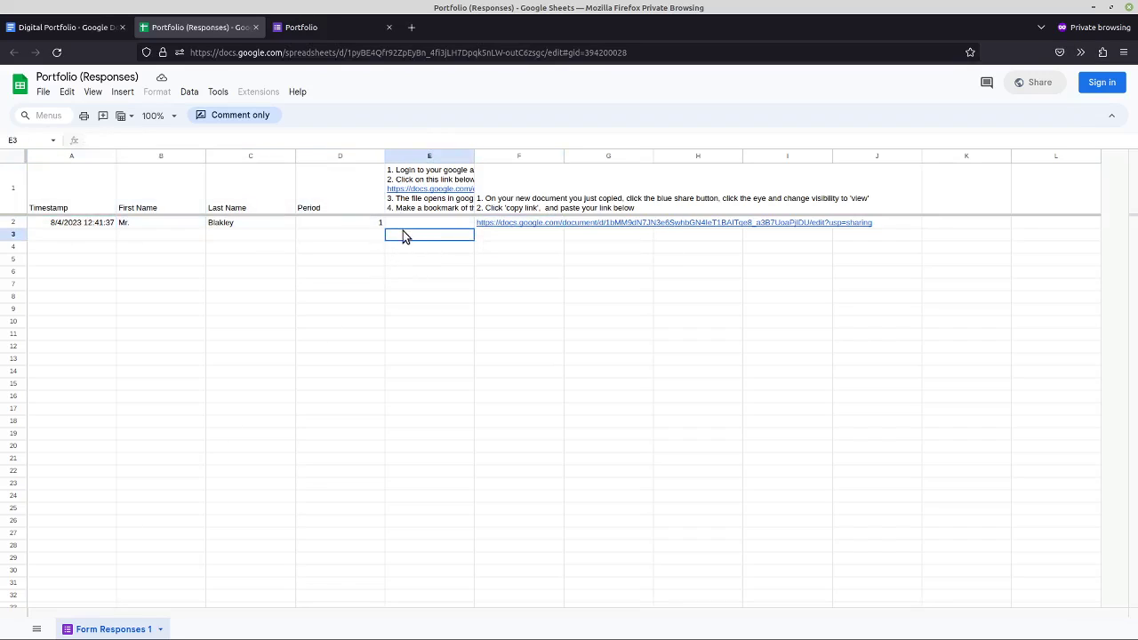
pyautogui.click(402, 224)
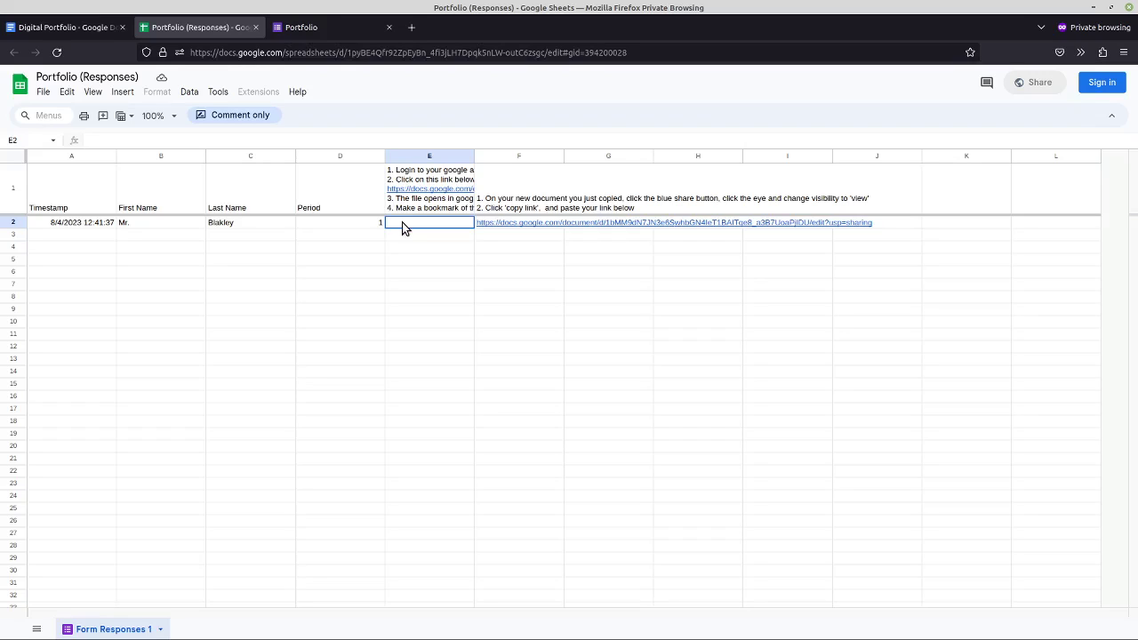
pyautogui.click(27, 27)
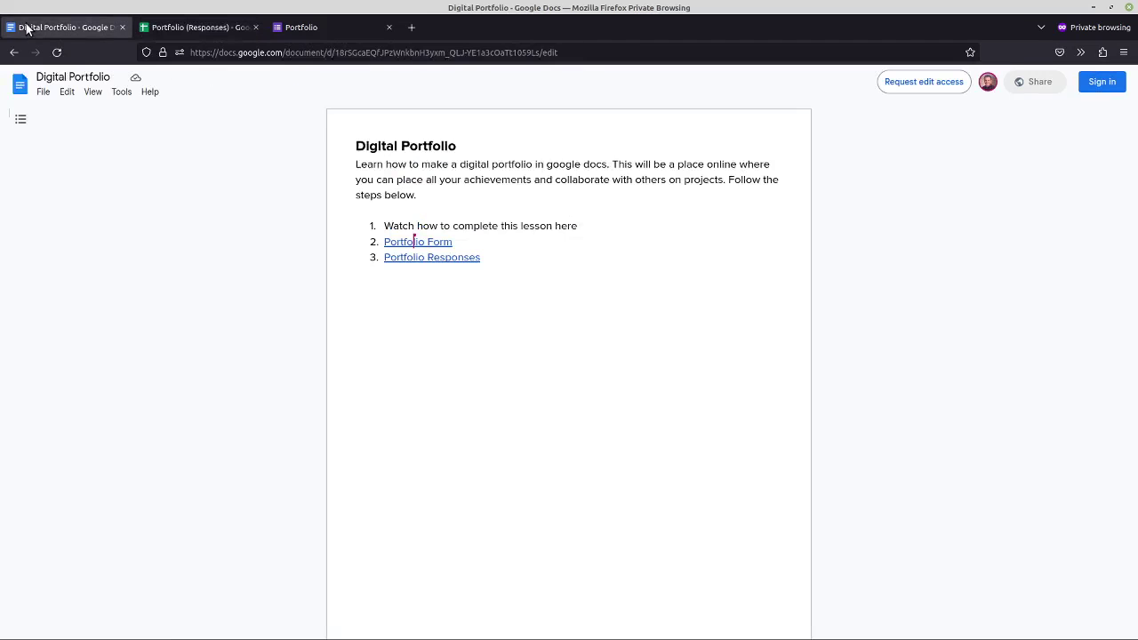
pyautogui.click(192, 28)
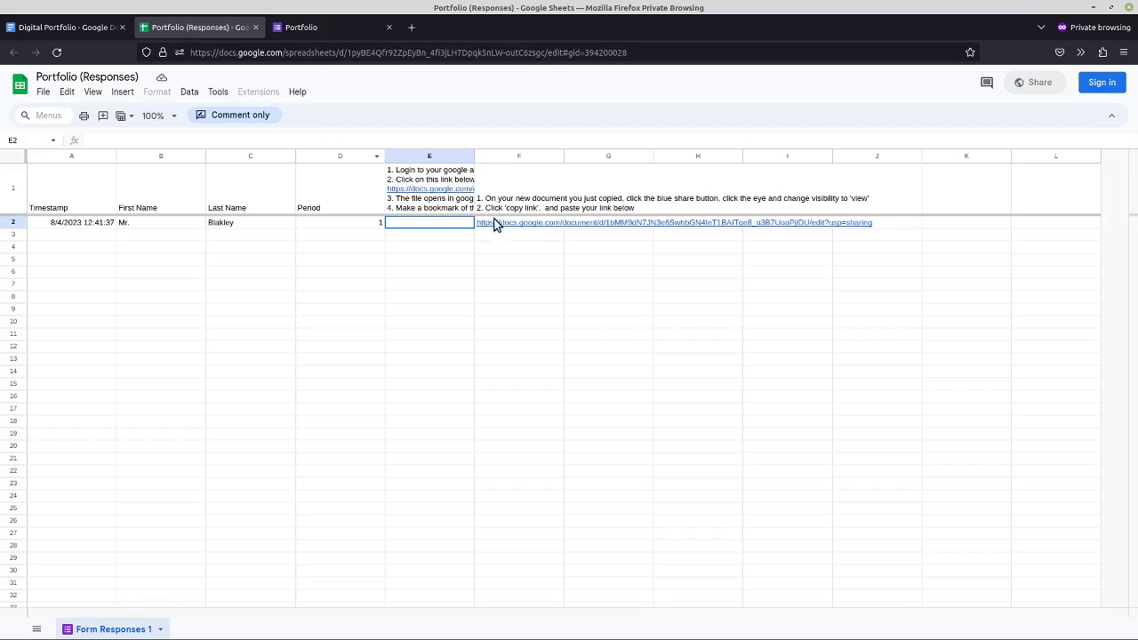
pyautogui.hotkey('alt', 'Tab')
pyautogui.hotkey('alt', 'Tab')
pyautogui.hotkey('alt', 'Tab')
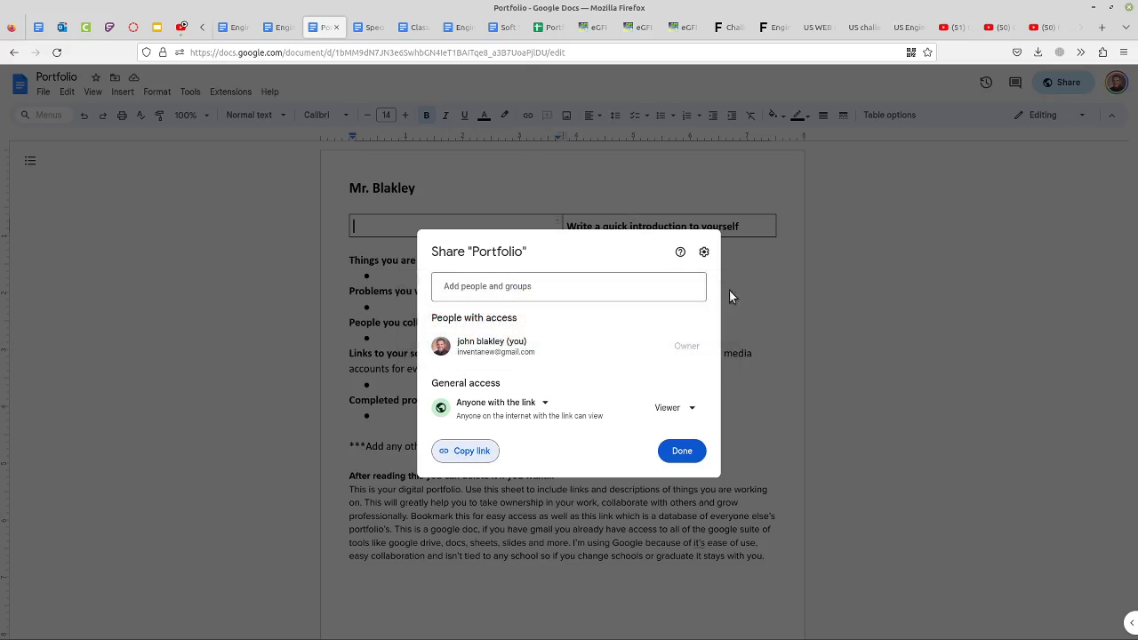
# - Close the Share dialog and put the cursor in the bullet under Problems you want to solve
pyautogui.click(677, 451)
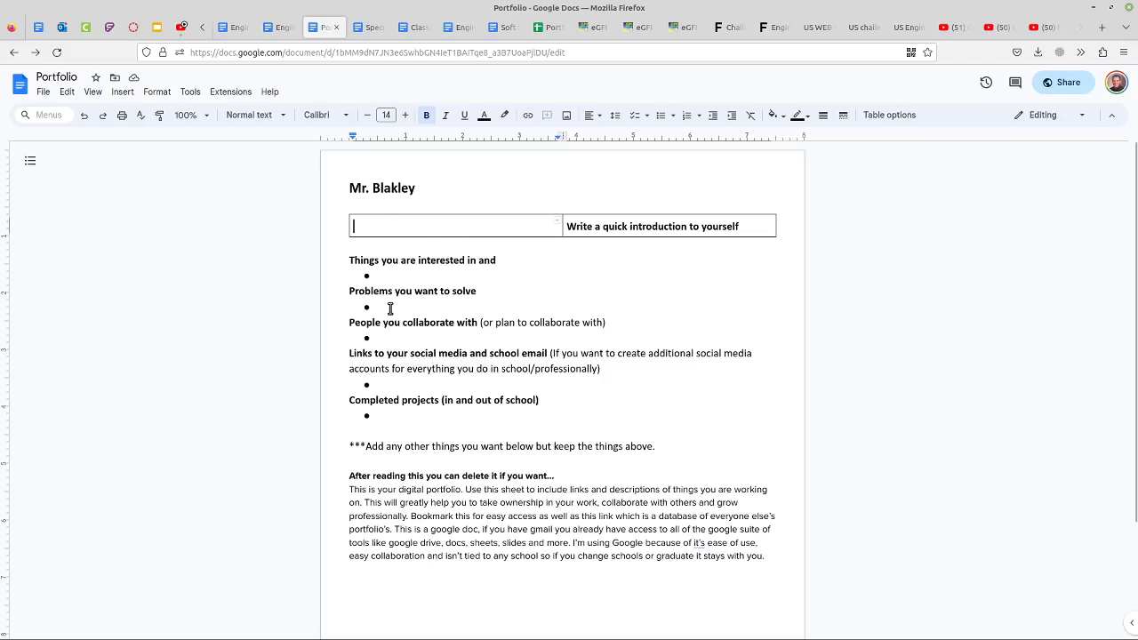
pyautogui.click(390, 308)
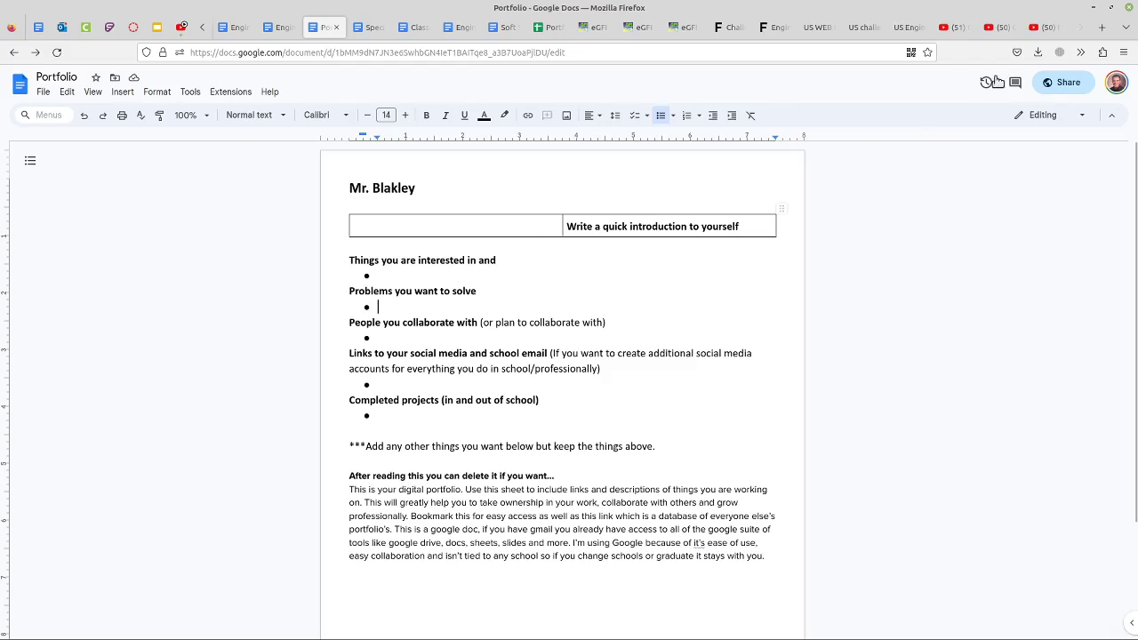
# - In a new tab, create a blank Google Docs document from Drive's New menu
pyautogui.click(1100, 32)
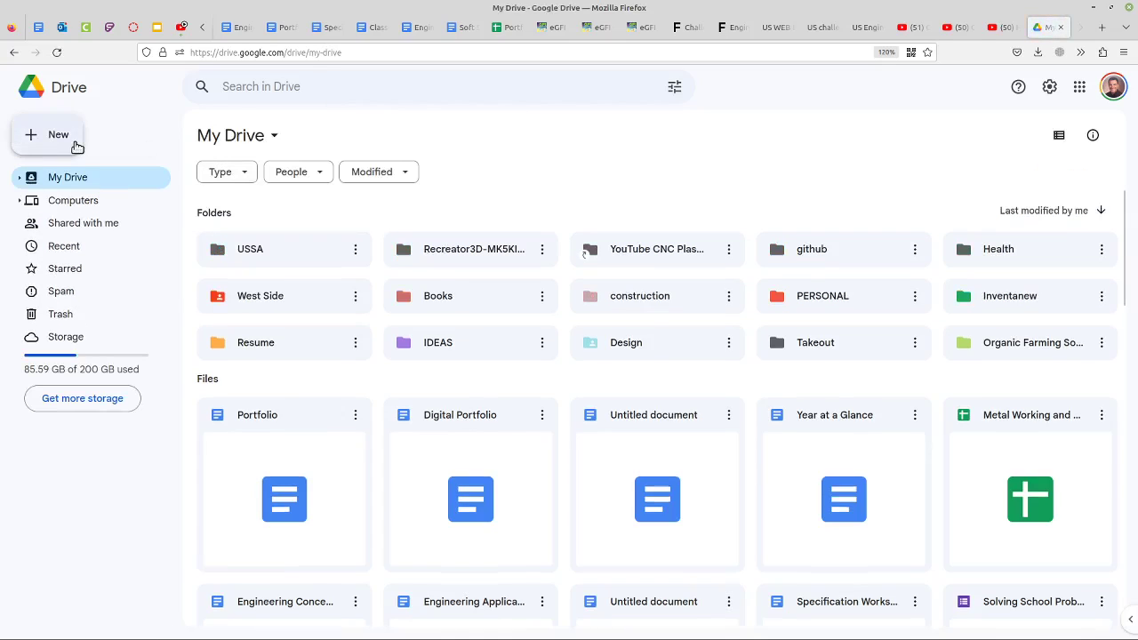
pyautogui.click(76, 145)
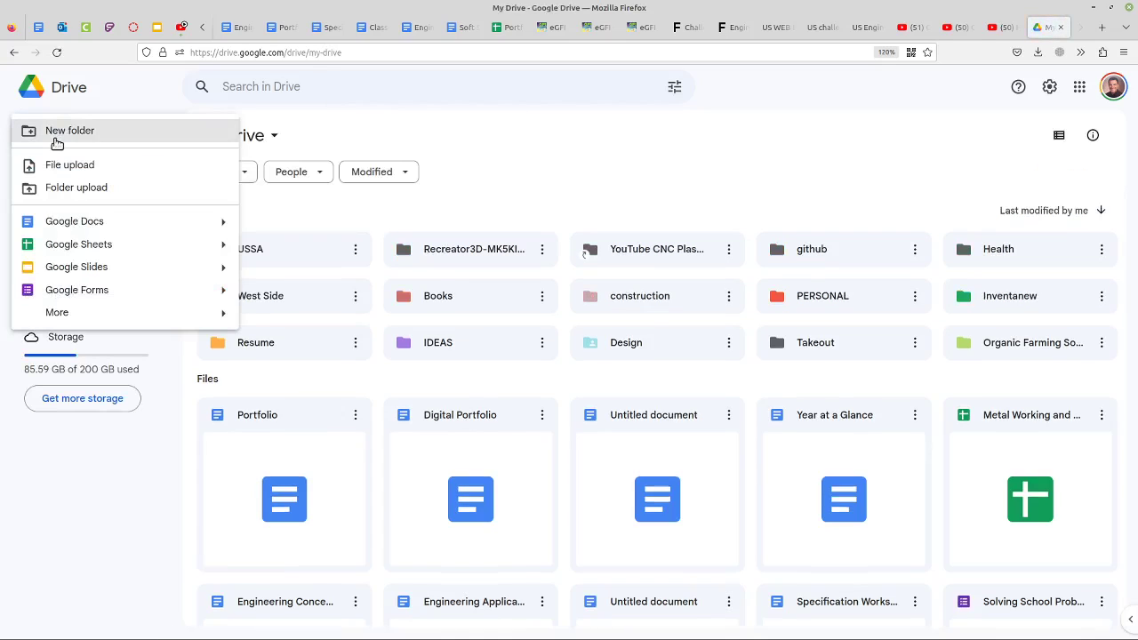
pyautogui.click(75, 222)
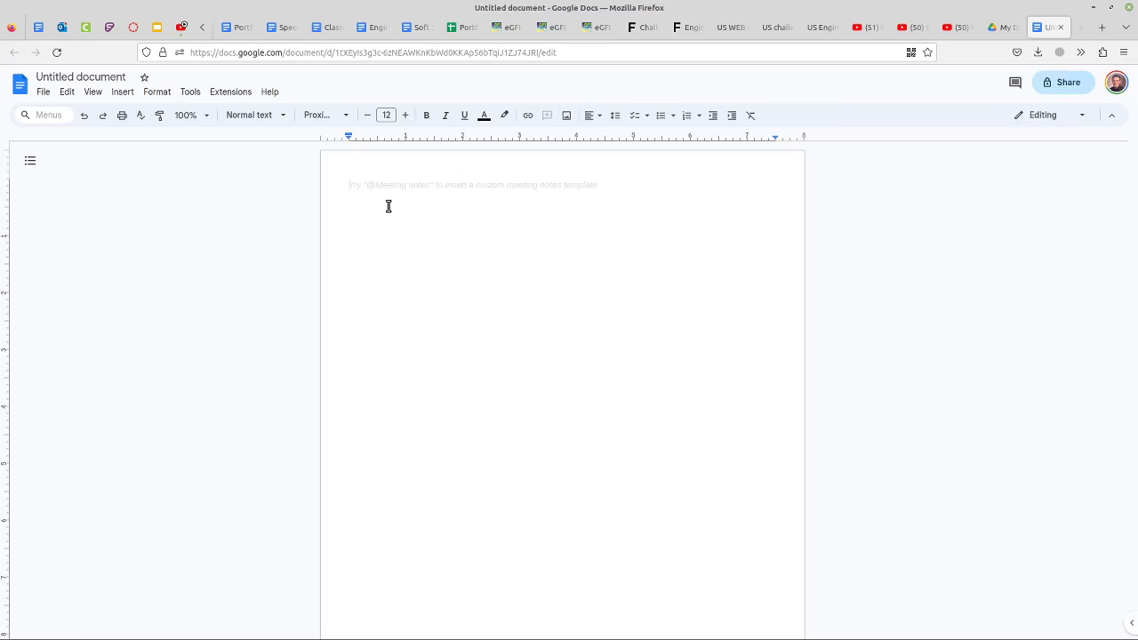
# - Type the heading 'Real Estate' and save it as the document's name
pyautogui.write('Real Estate')
pyautogui.press('Return')
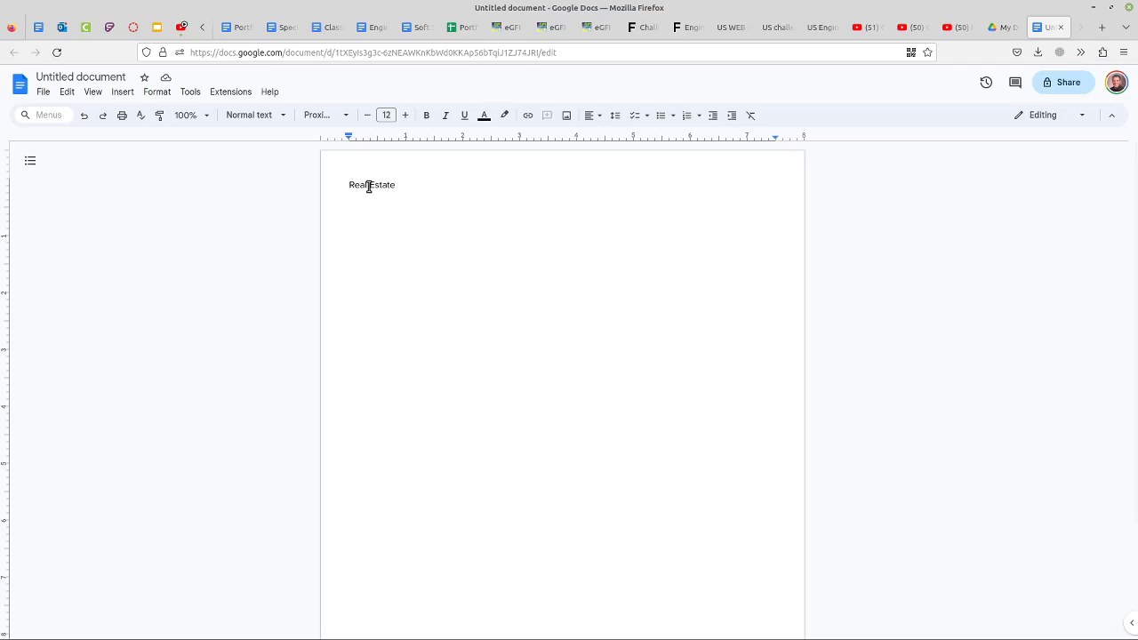
pyautogui.click(1059, 86)
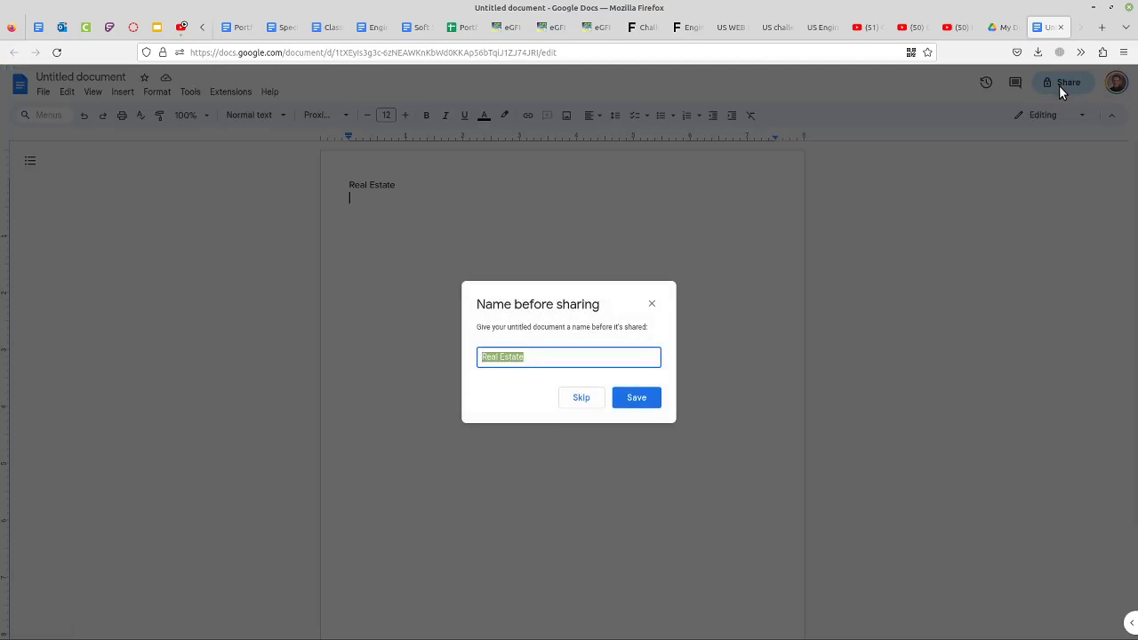
pyautogui.click(634, 398)
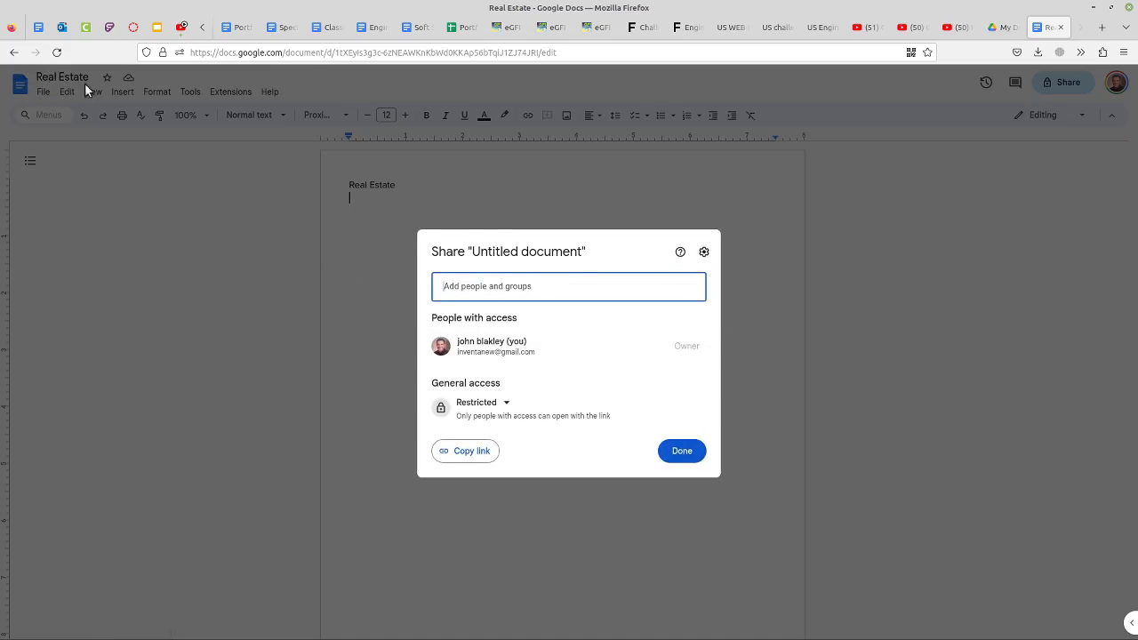
# - Give anyone with the link Commenter access and copy the sharing link
pyautogui.click(507, 405)
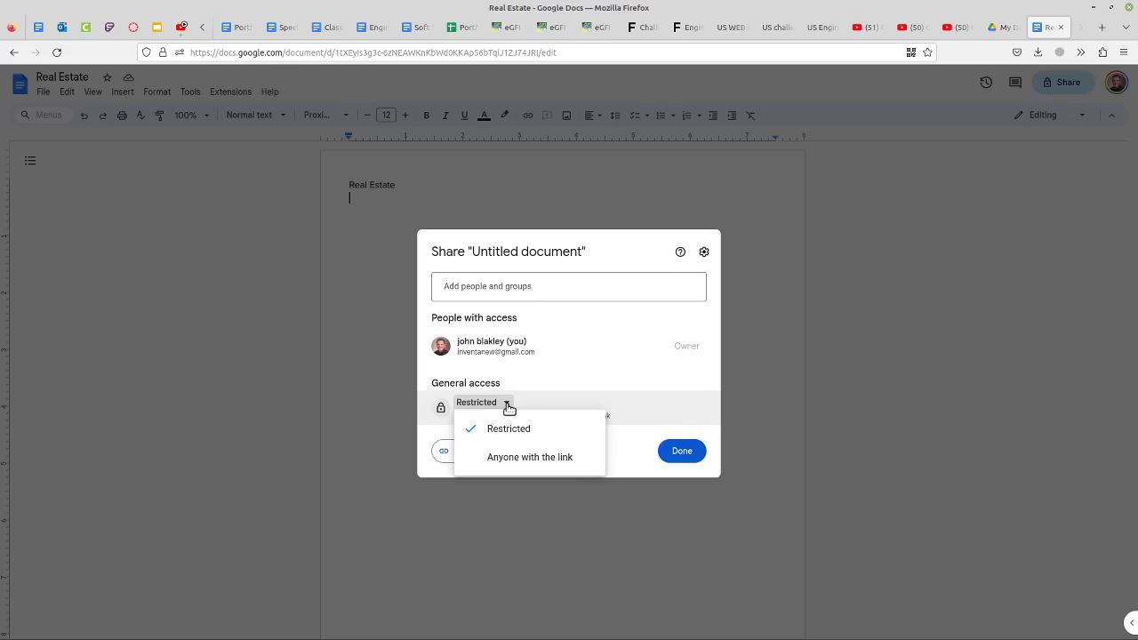
pyautogui.click(509, 458)
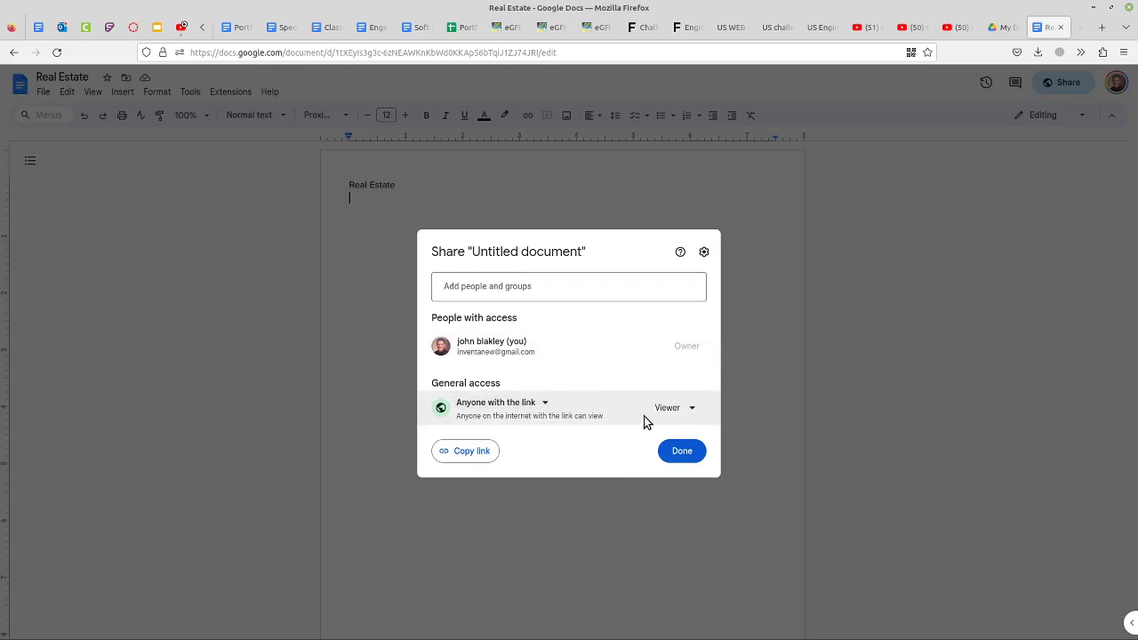
pyautogui.click(478, 296)
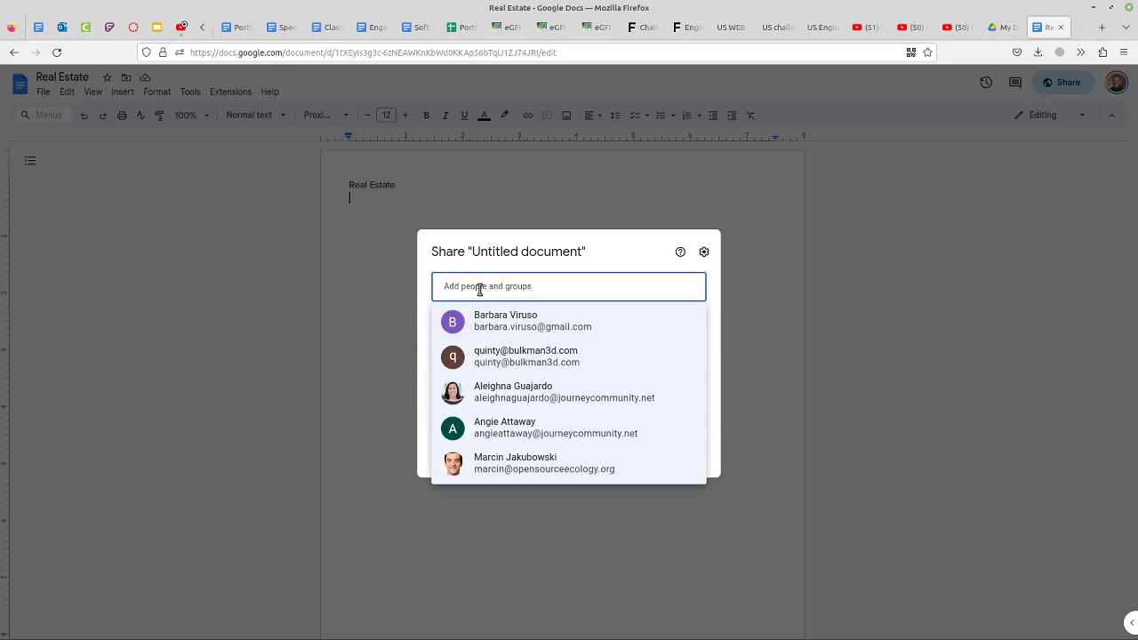
pyautogui.click(507, 466)
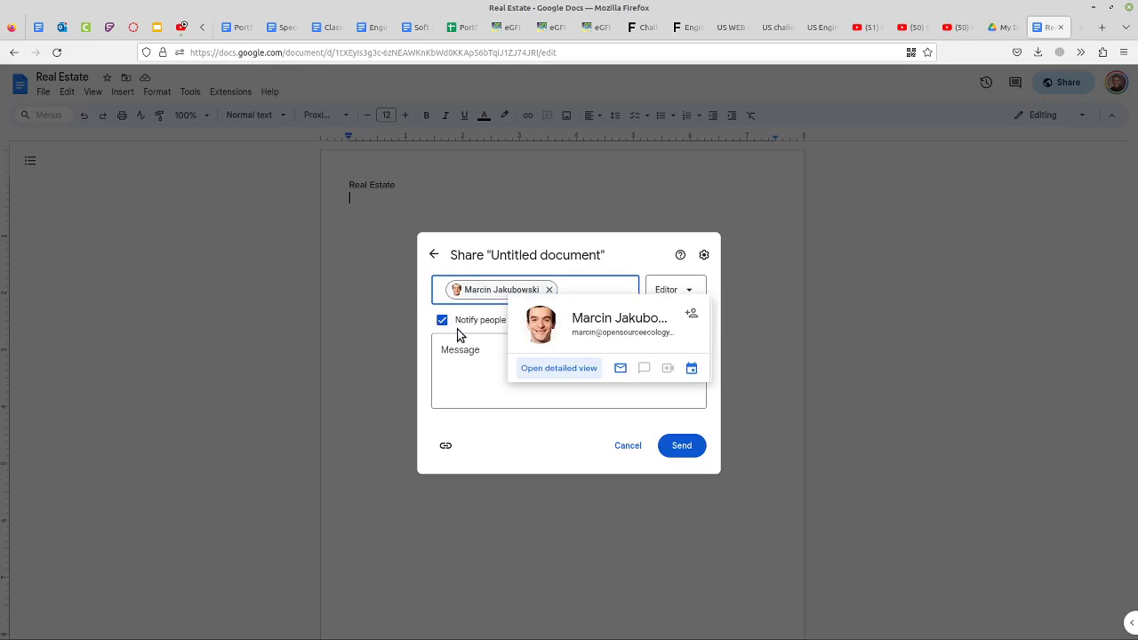
pyautogui.click(434, 254)
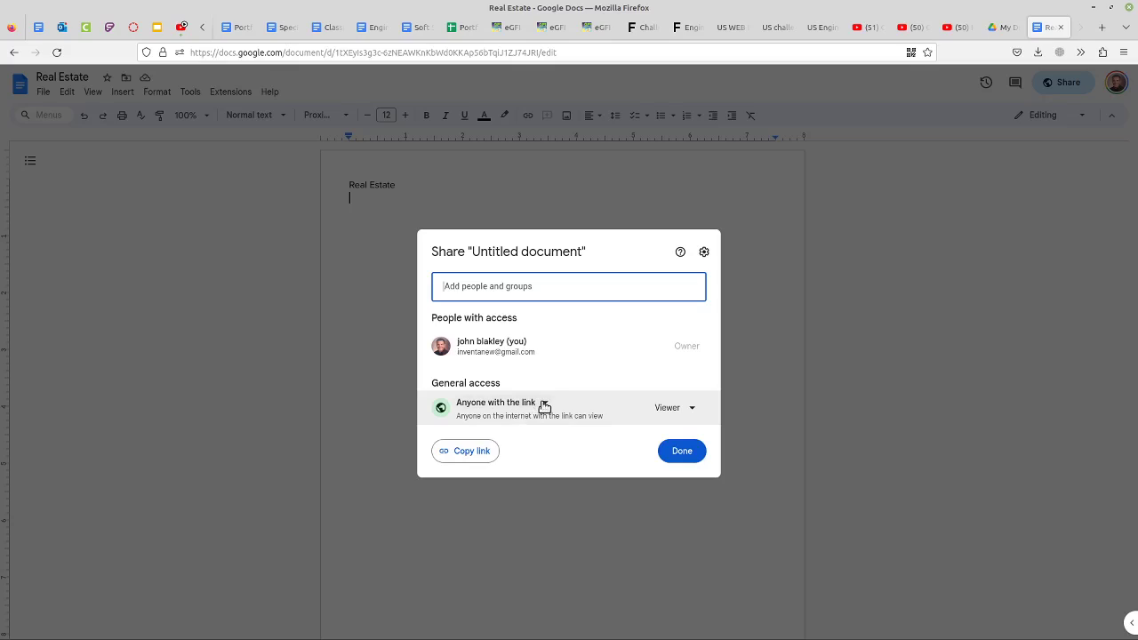
pyautogui.click(678, 409)
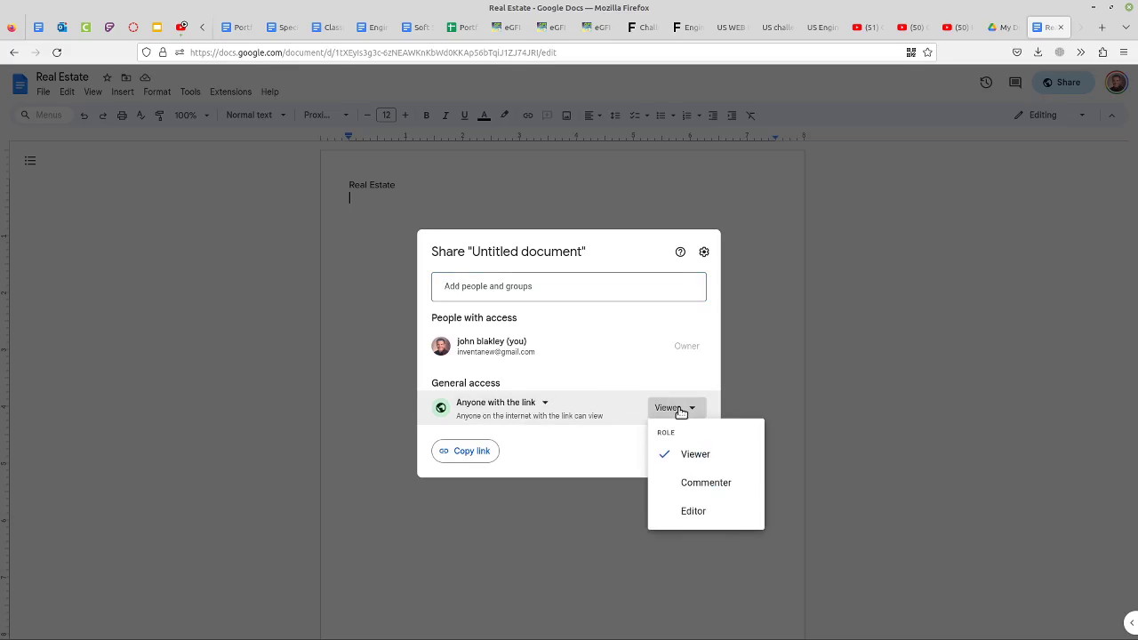
pyautogui.click(697, 484)
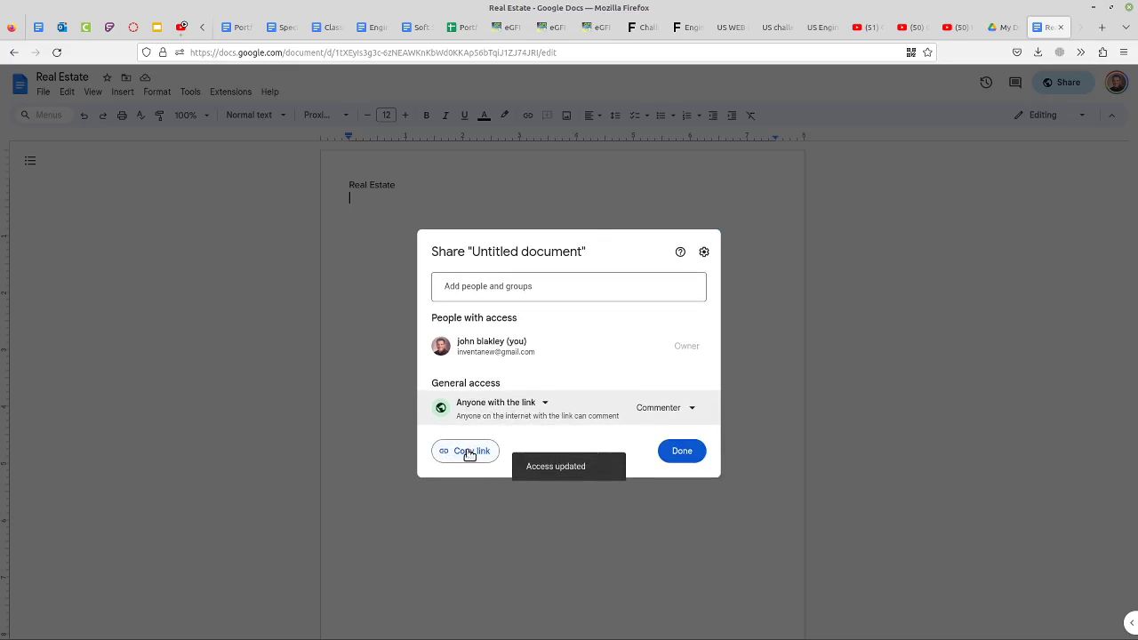
pyautogui.click(465, 453)
pyautogui.click(680, 452)
# - In the Portfolio, type 'Works in progress' with a new bulleted line beneath it
pyautogui.click(386, 34)
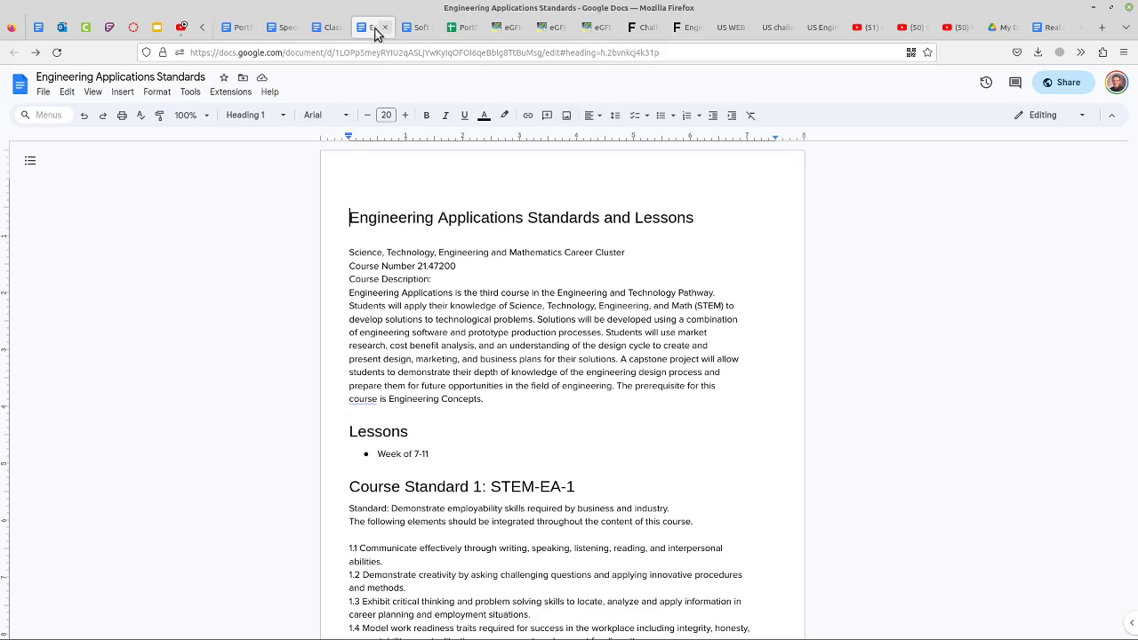
pyautogui.click(238, 29)
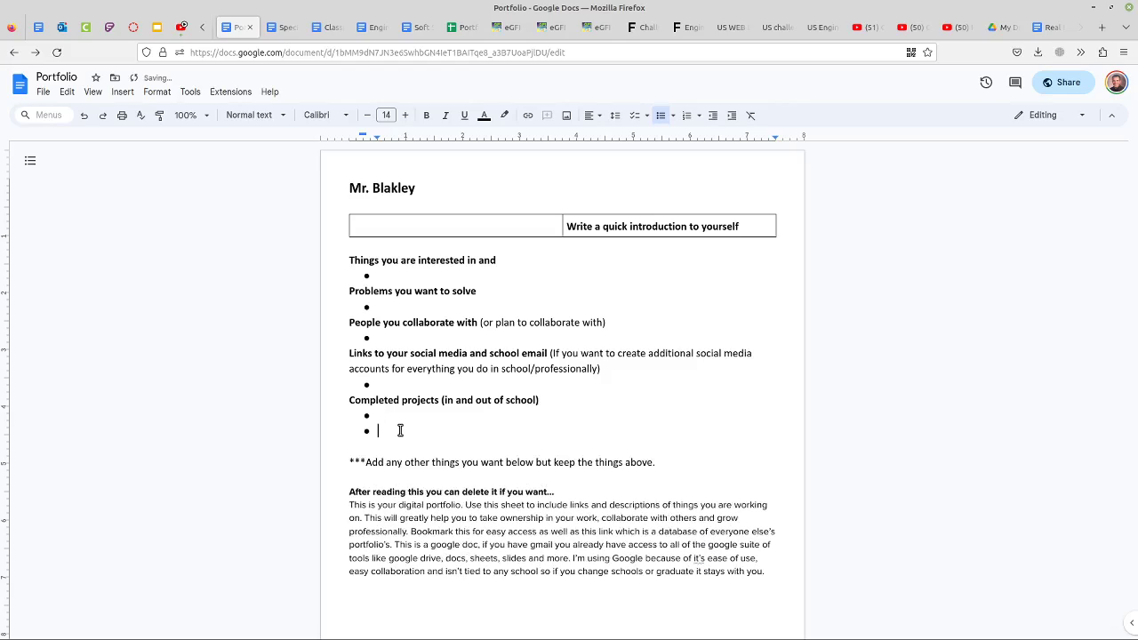
pyautogui.press('BackSpace')
pyautogui.write('Works in progress')
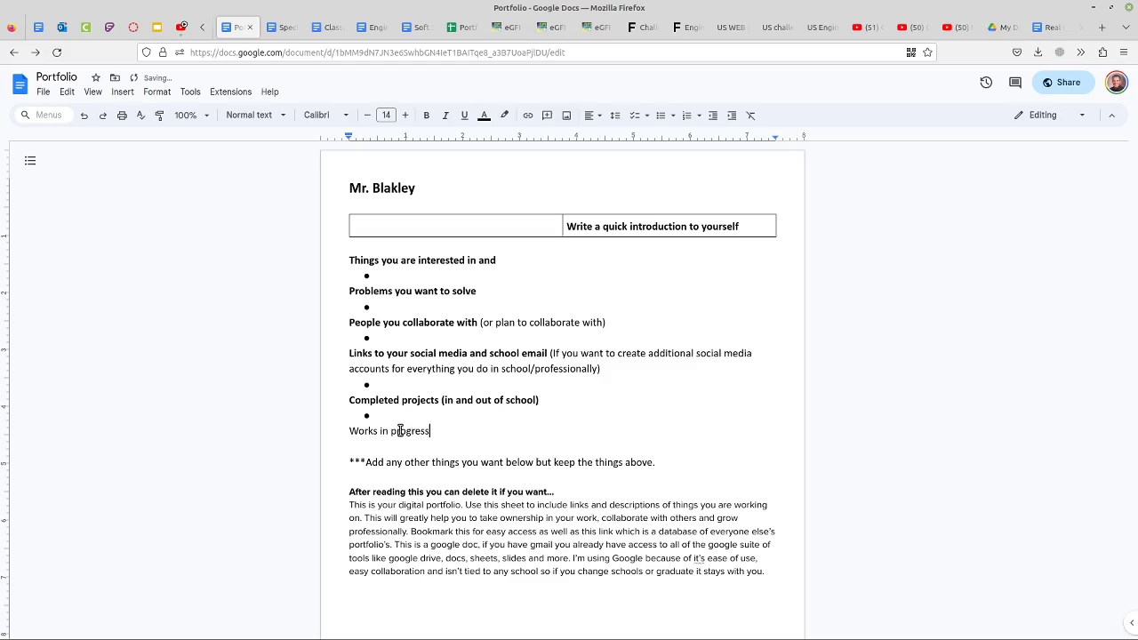
pyautogui.press('Return')
pyautogui.hotkey('ctrl', 'shift', '8')
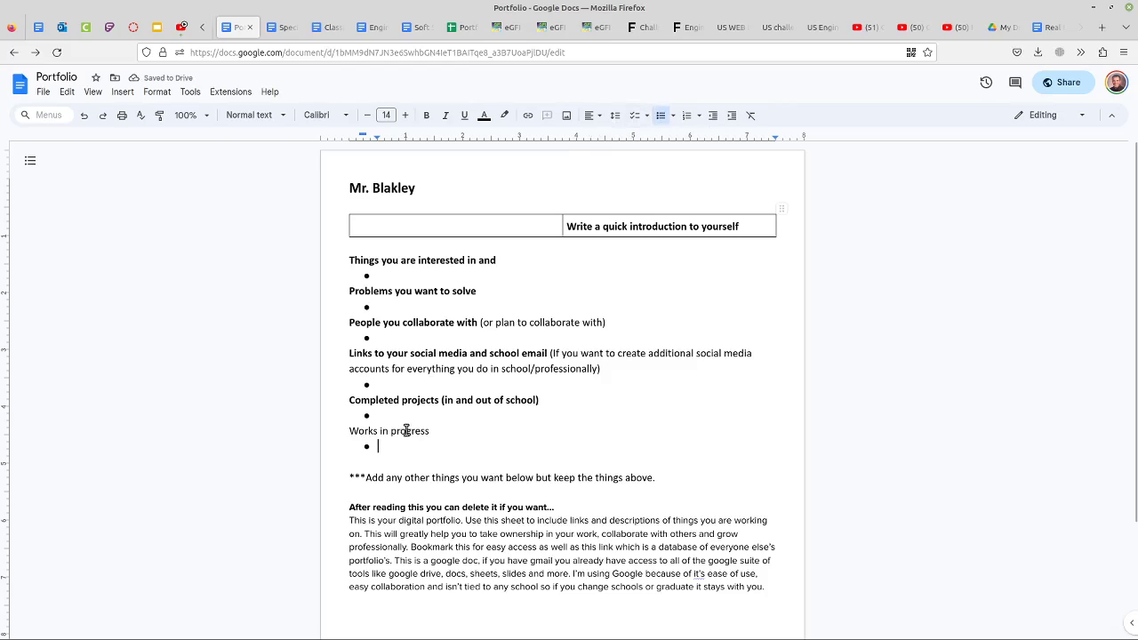
# - Make the 'Works in progress' heading bold
pyautogui.moveTo(429, 431); pyautogui.dragTo(345, 433)
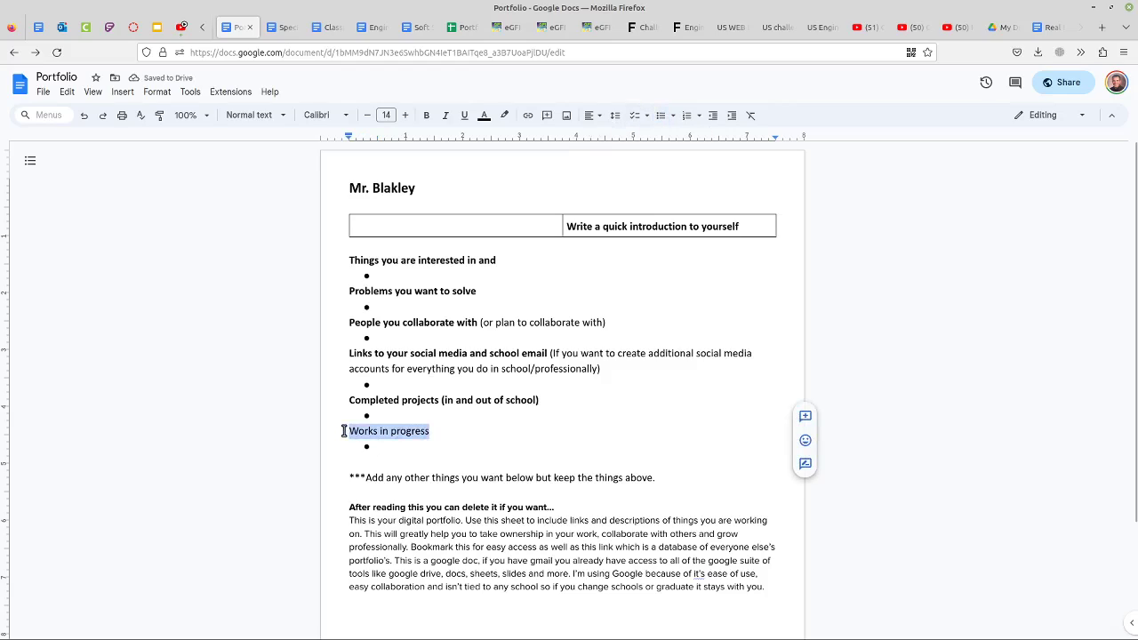
pyautogui.click(427, 116)
pyautogui.click(383, 444)
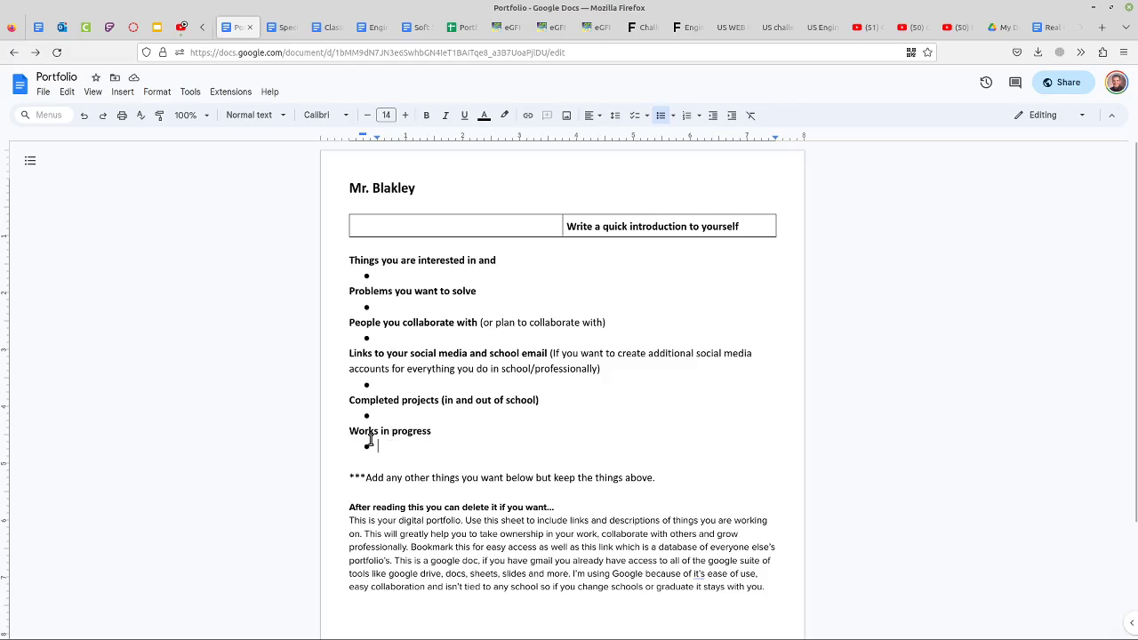
# - Paste the Real Estate link into the bullet as a file chip, then type 'real estate'
pyautogui.rightClick(378, 443)
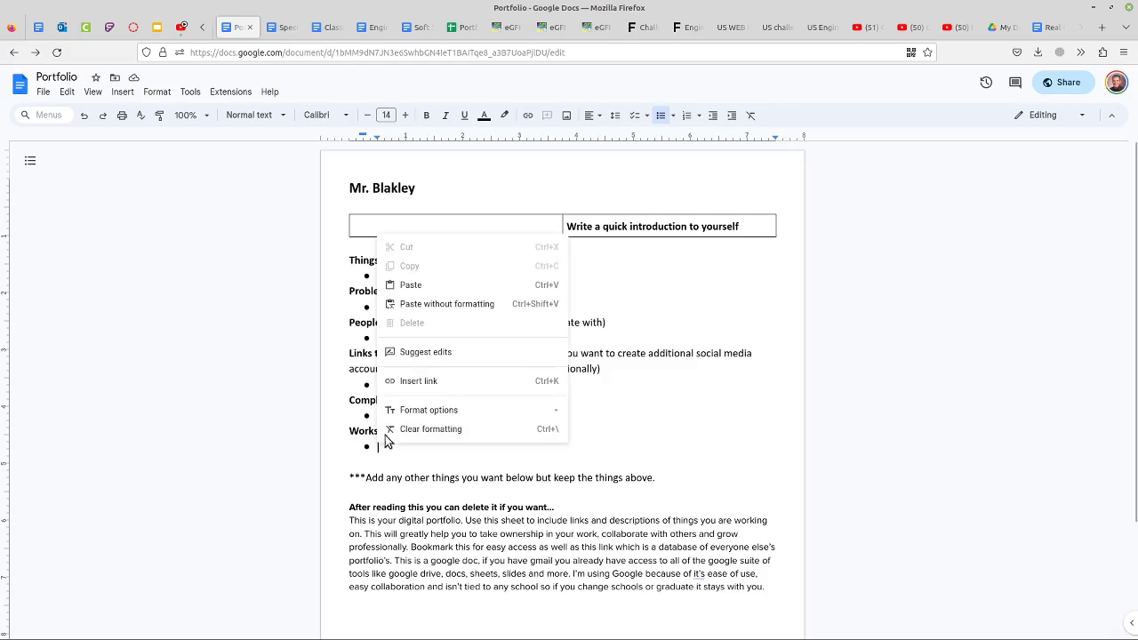
pyautogui.click(416, 283)
pyautogui.click(689, 408)
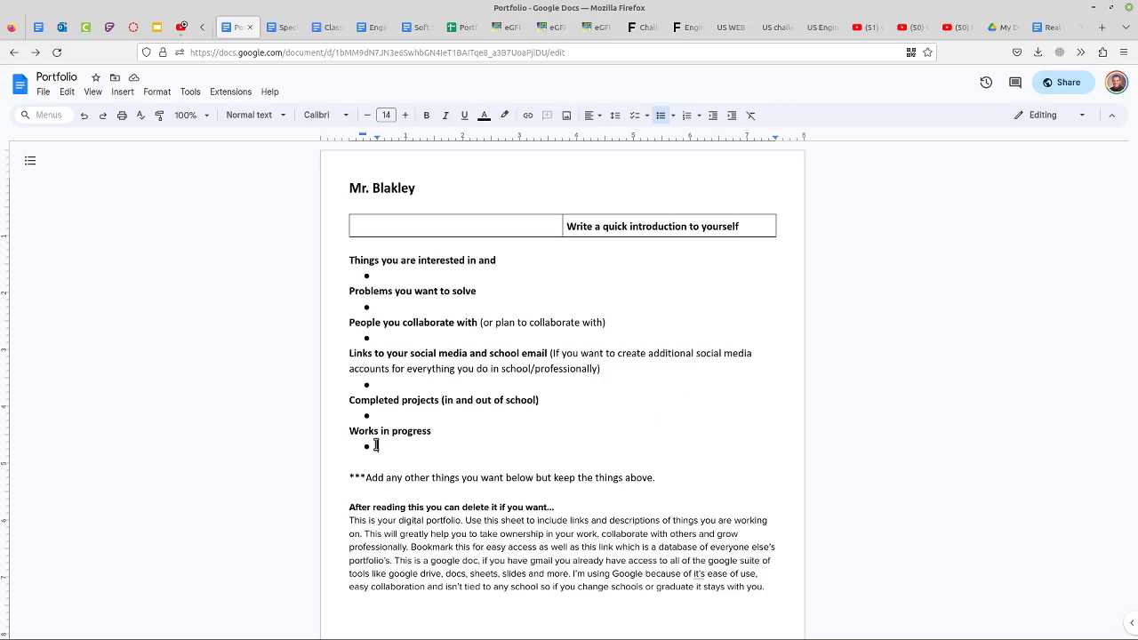
pyautogui.hotkey('ctrl', 'v')
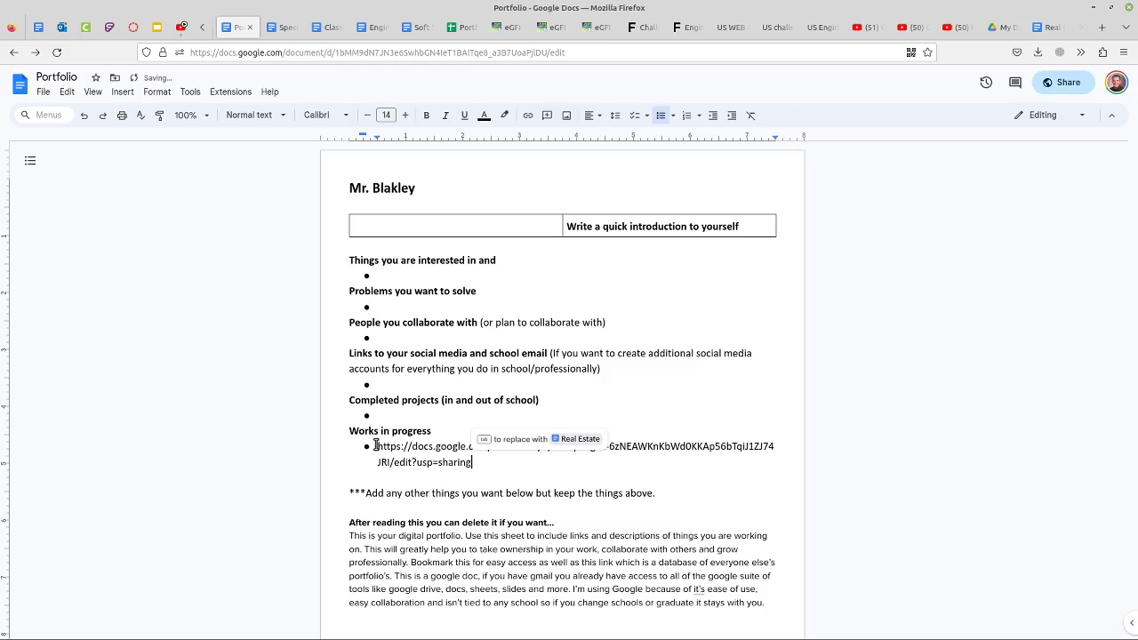
pyautogui.click(516, 442)
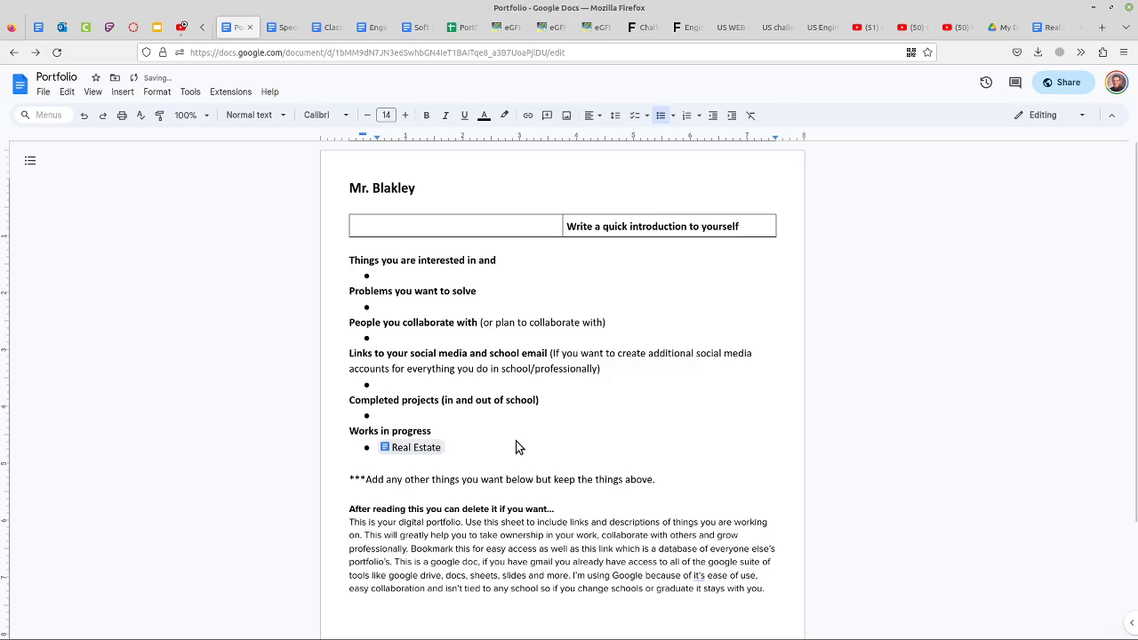
pyautogui.moveTo(435, 456)
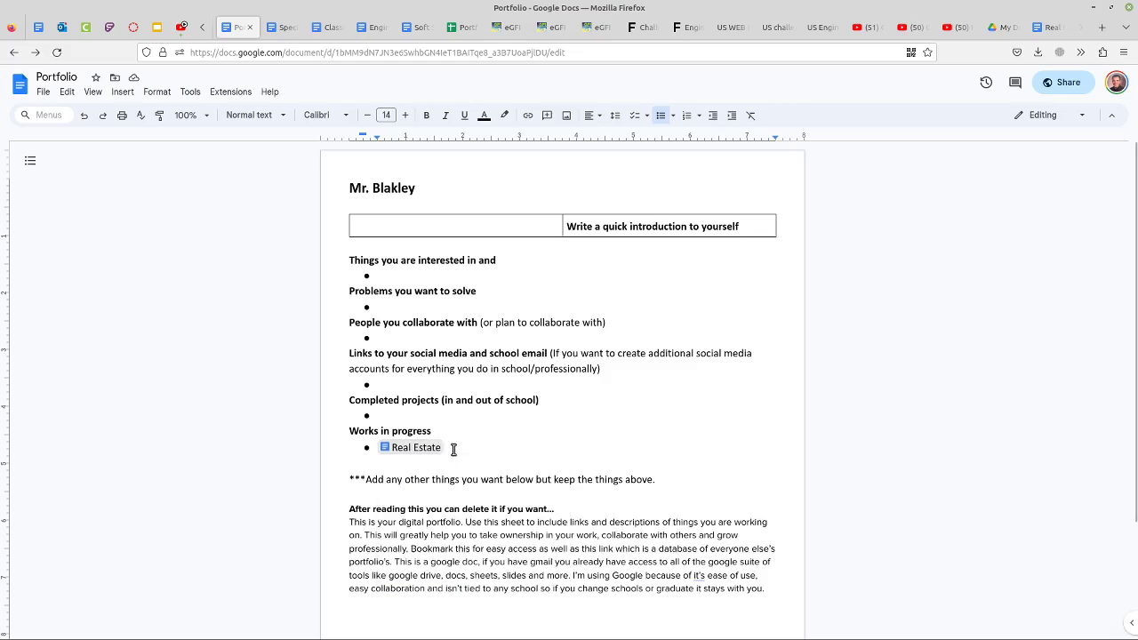
pyautogui.write('real estate')
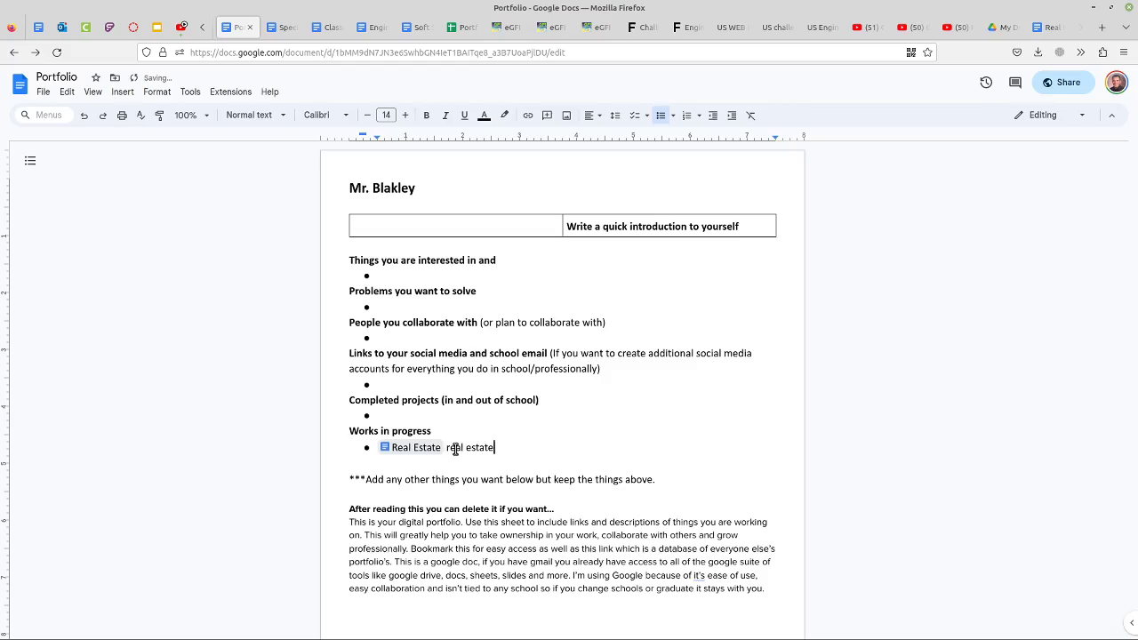
# - Link the words 'real estate' to the document, then delete them so only the chip remains
pyautogui.moveTo(495, 447); pyautogui.dragTo(446, 447)
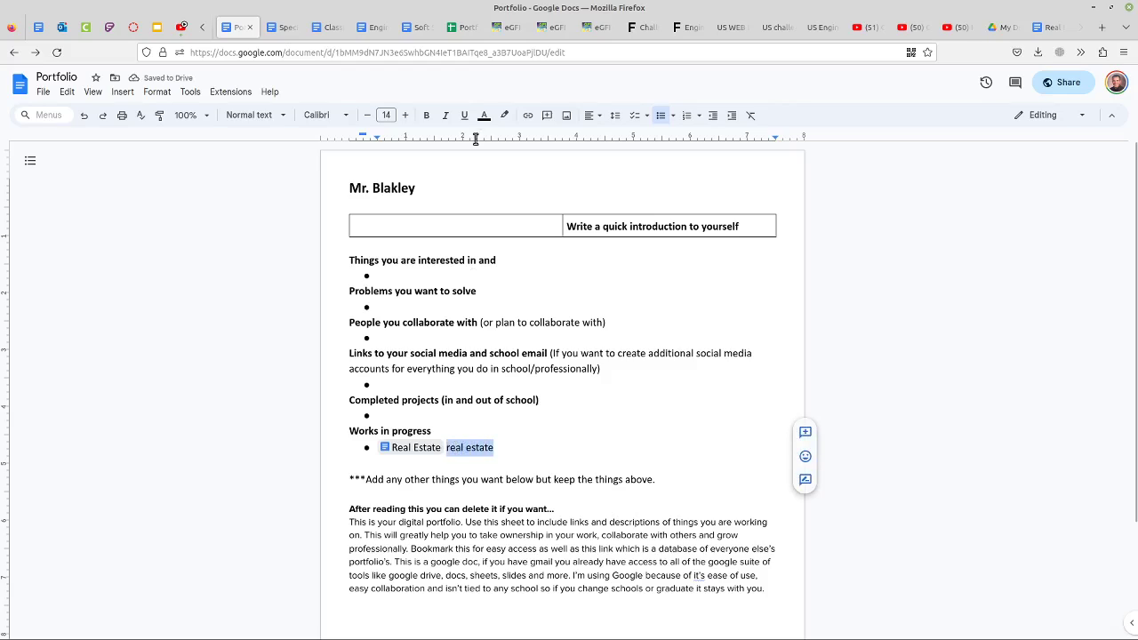
pyautogui.click(528, 114)
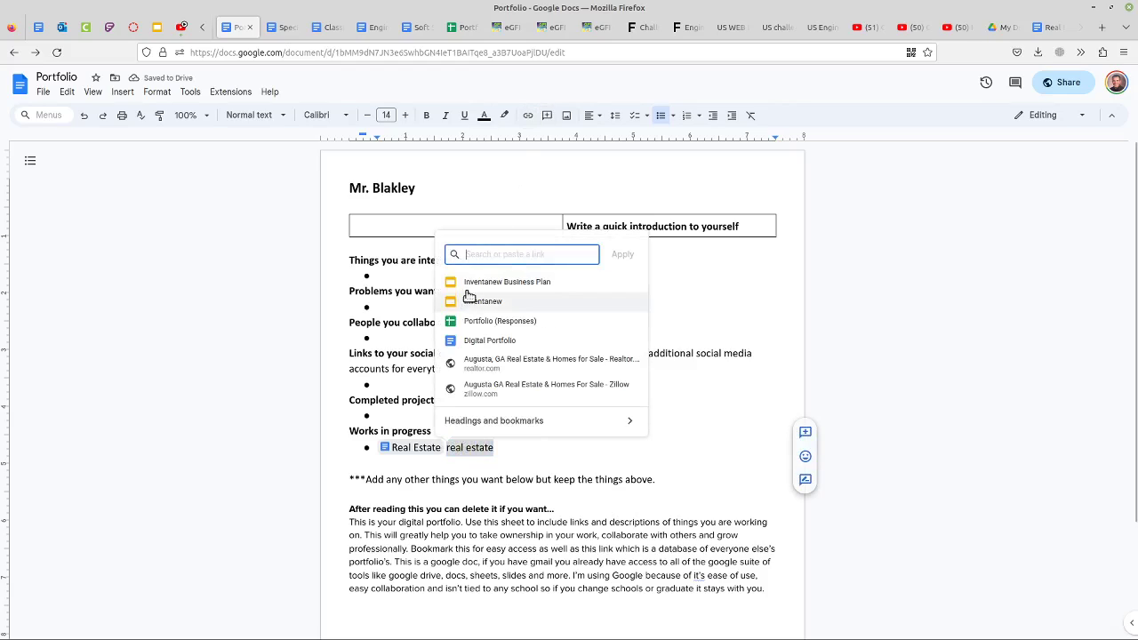
pyautogui.hotkey('ctrl', 'v')
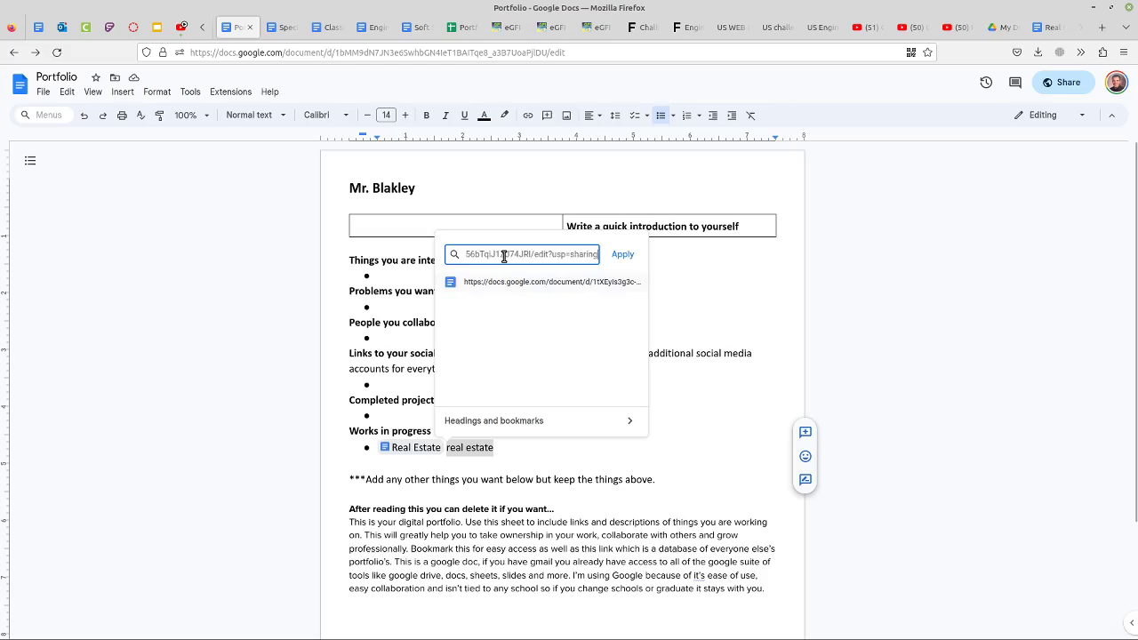
pyautogui.click(623, 255)
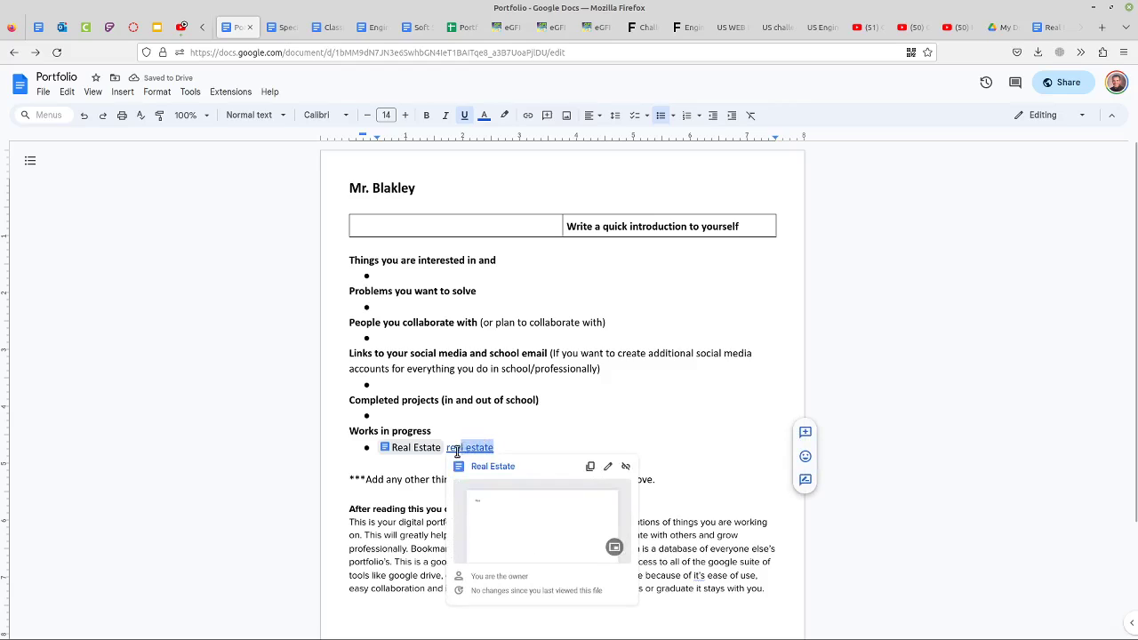
pyautogui.moveTo(495, 447); pyautogui.dragTo(446, 447)
pyautogui.press('BackSpace')
pyautogui.moveTo(425, 453)
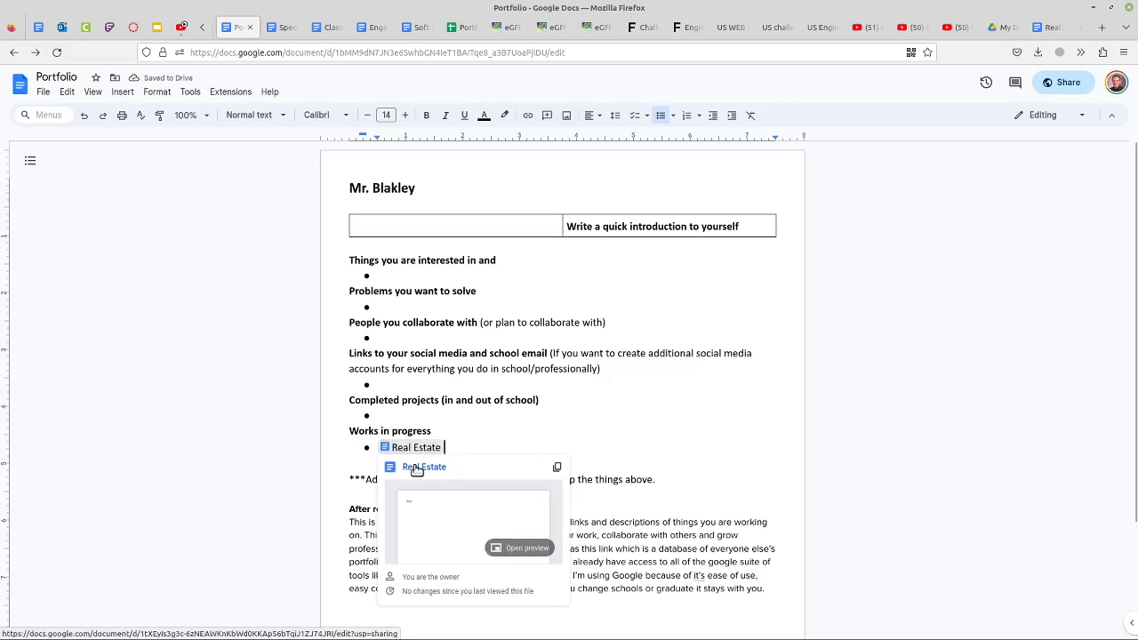
pyautogui.click(410, 449)
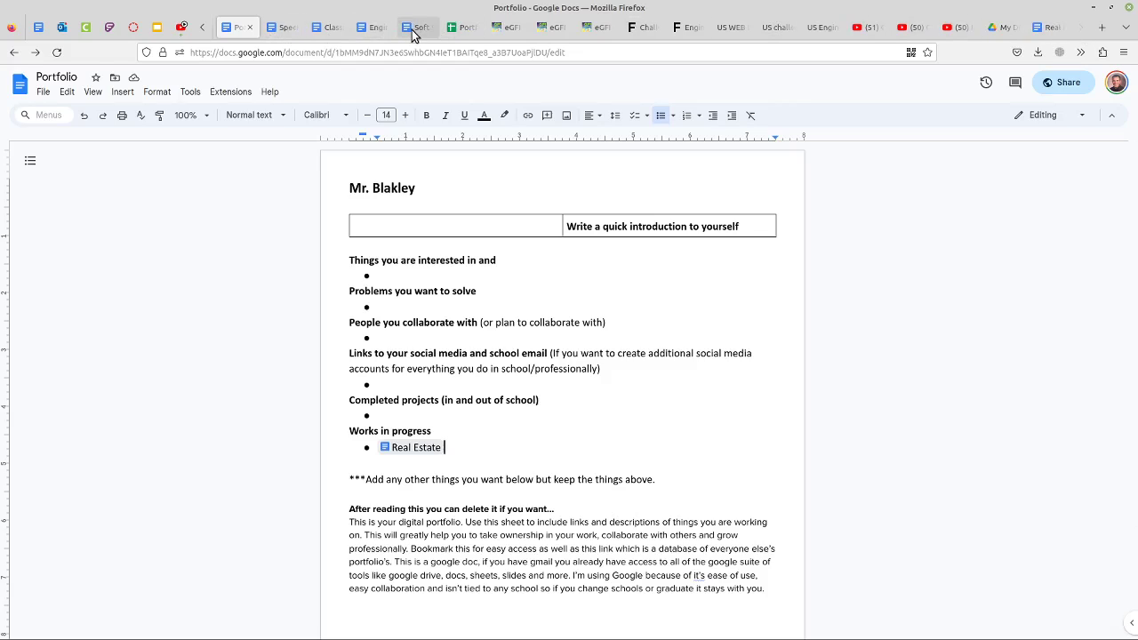
pyautogui.hotkey('alt', 'Tab')
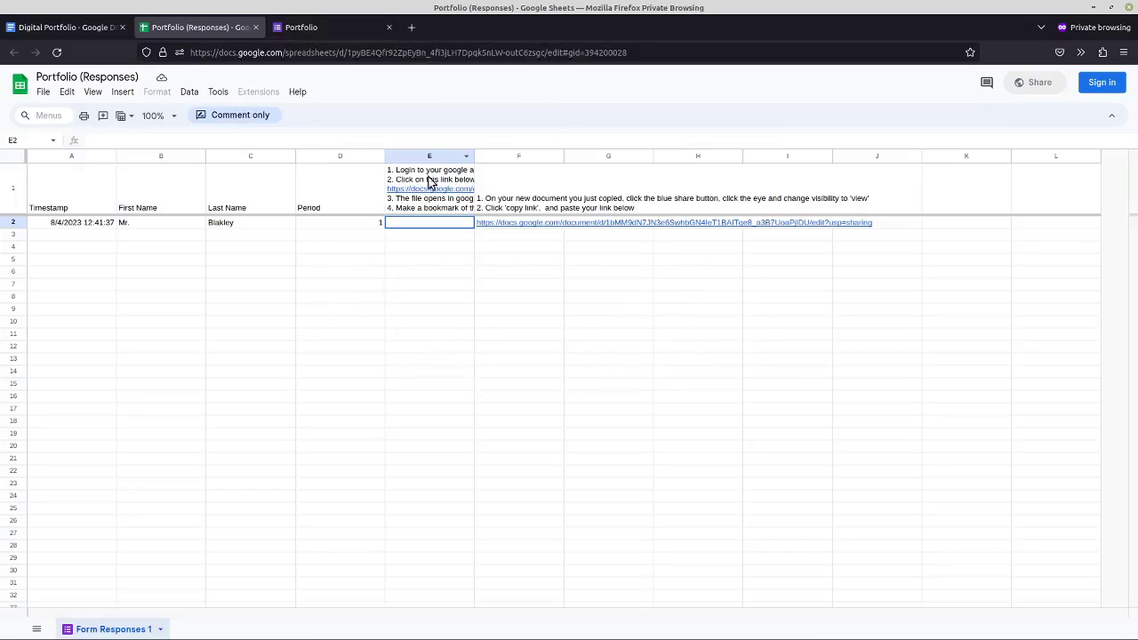
pyautogui.click(62, 27)
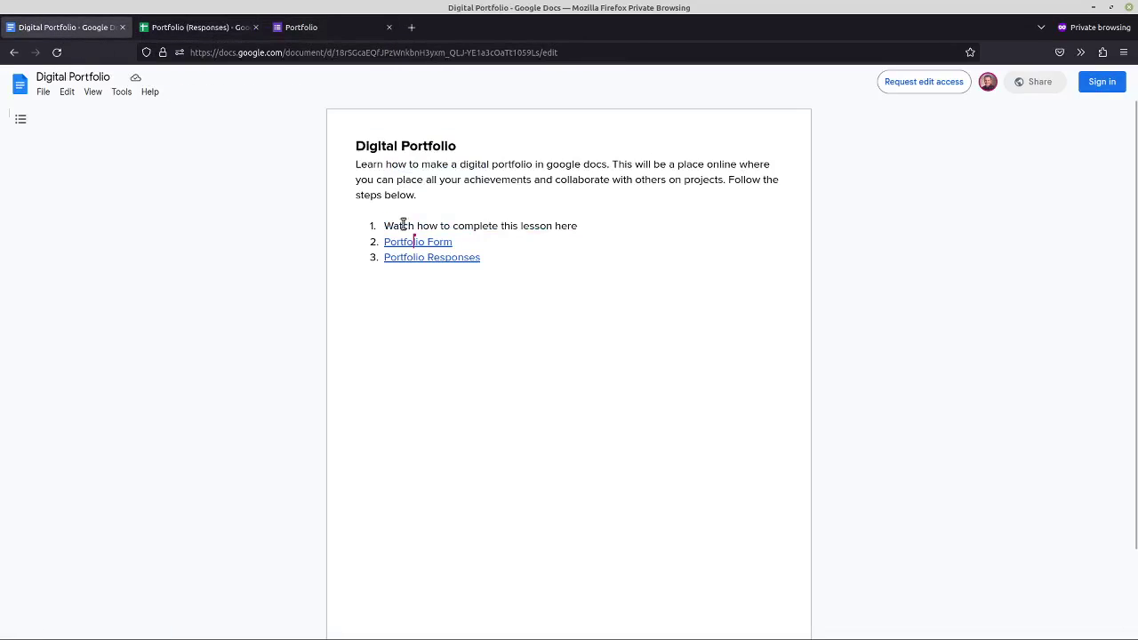
pyautogui.click(188, 28)
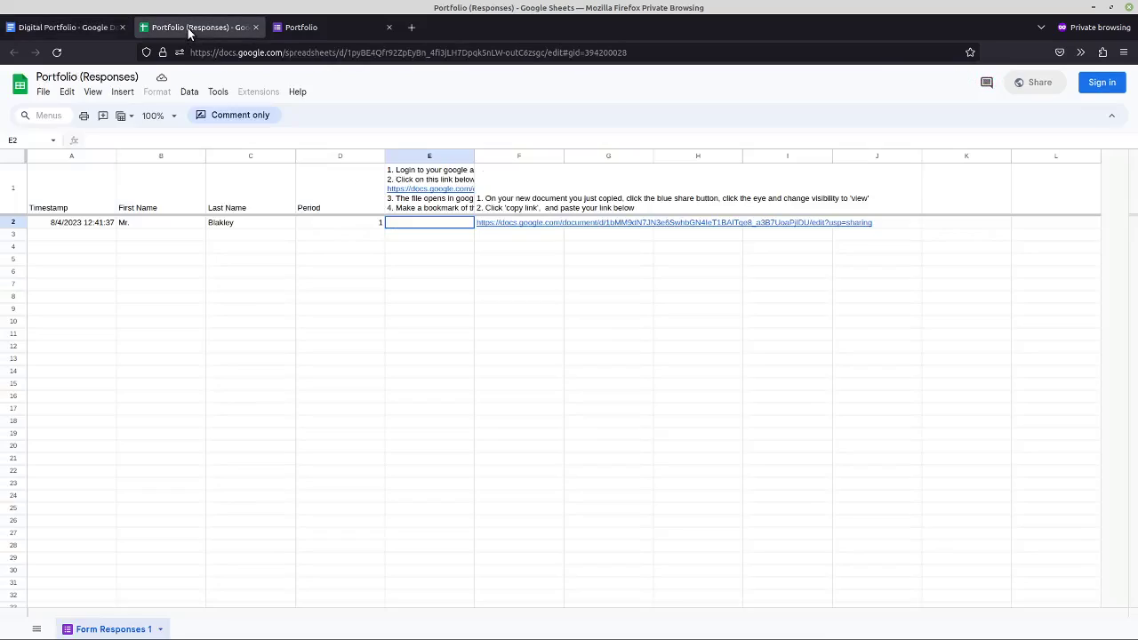
pyautogui.click(514, 225)
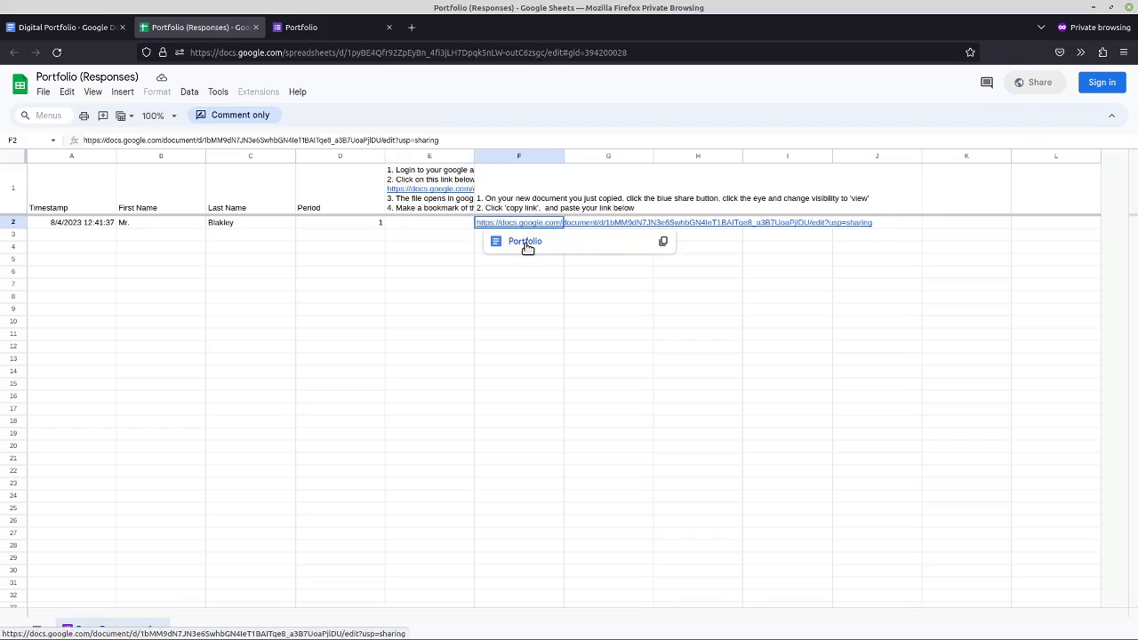
pyautogui.hotkey('alt', 'Tab')
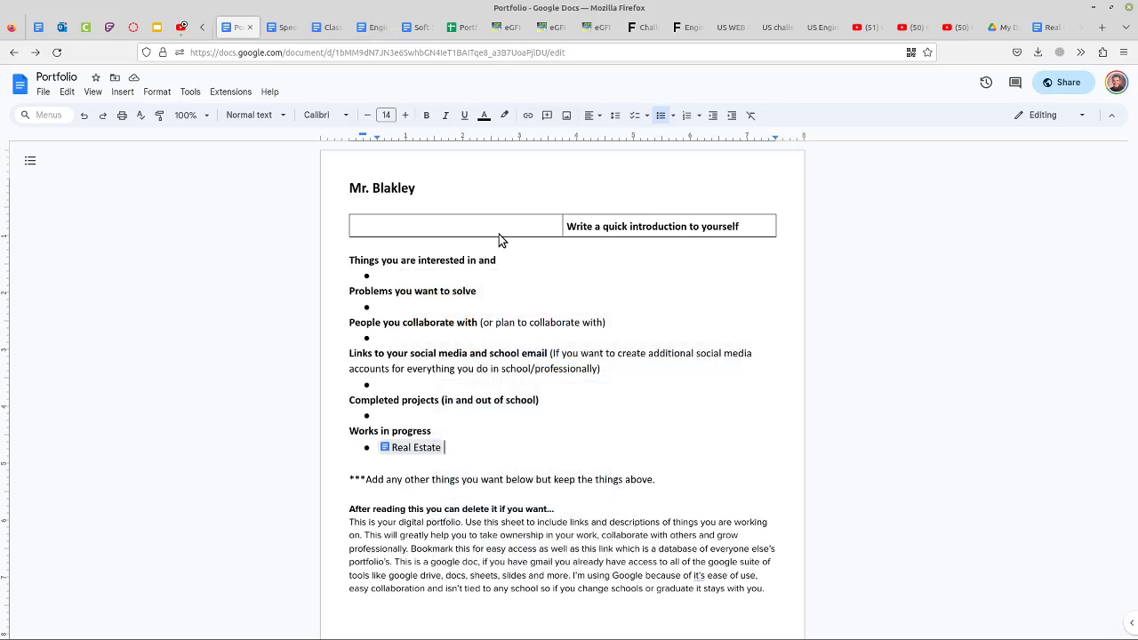
pyautogui.moveTo(402, 451)
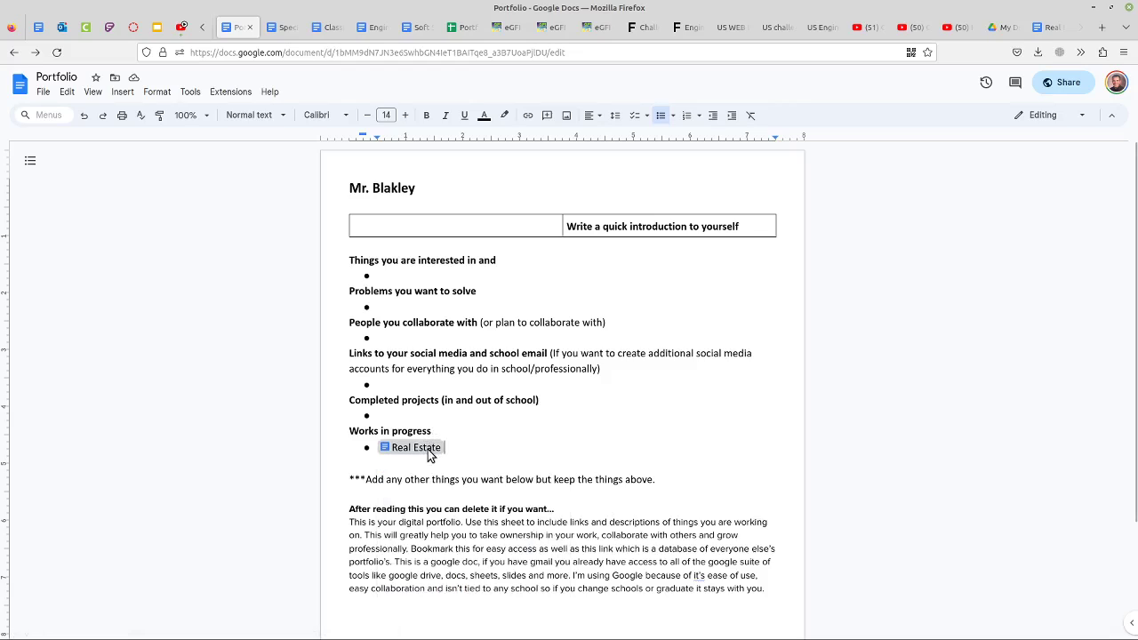
# - Open Real Estate from its chip and type 'I want to sell houses' on the second line
pyautogui.click(429, 455)
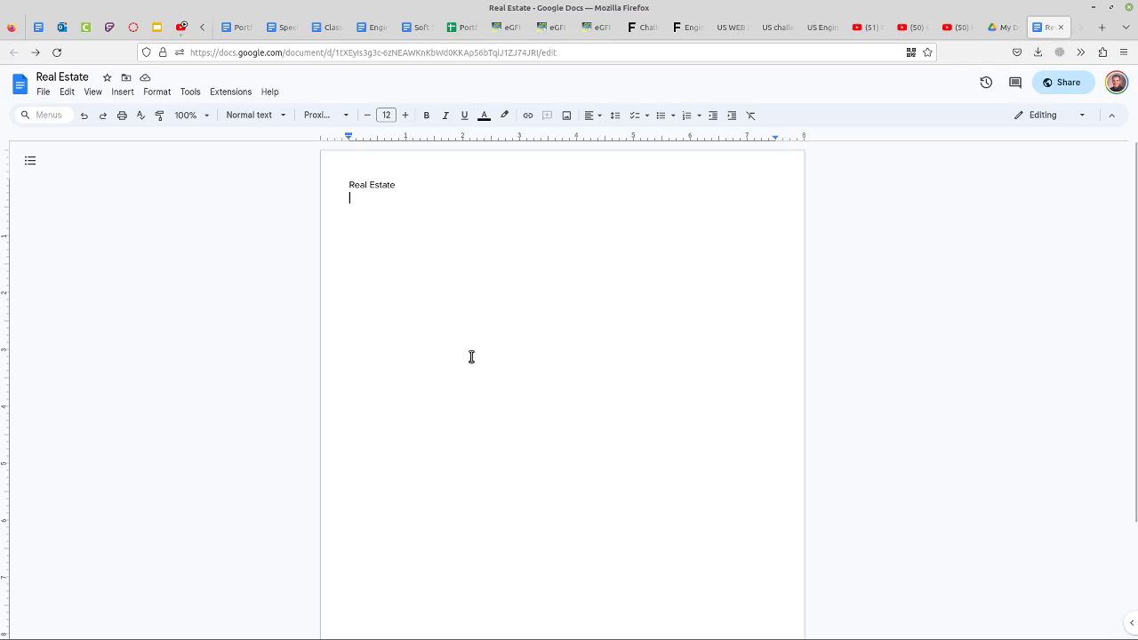
pyautogui.click(392, 214)
pyautogui.write('I want to seel houses')
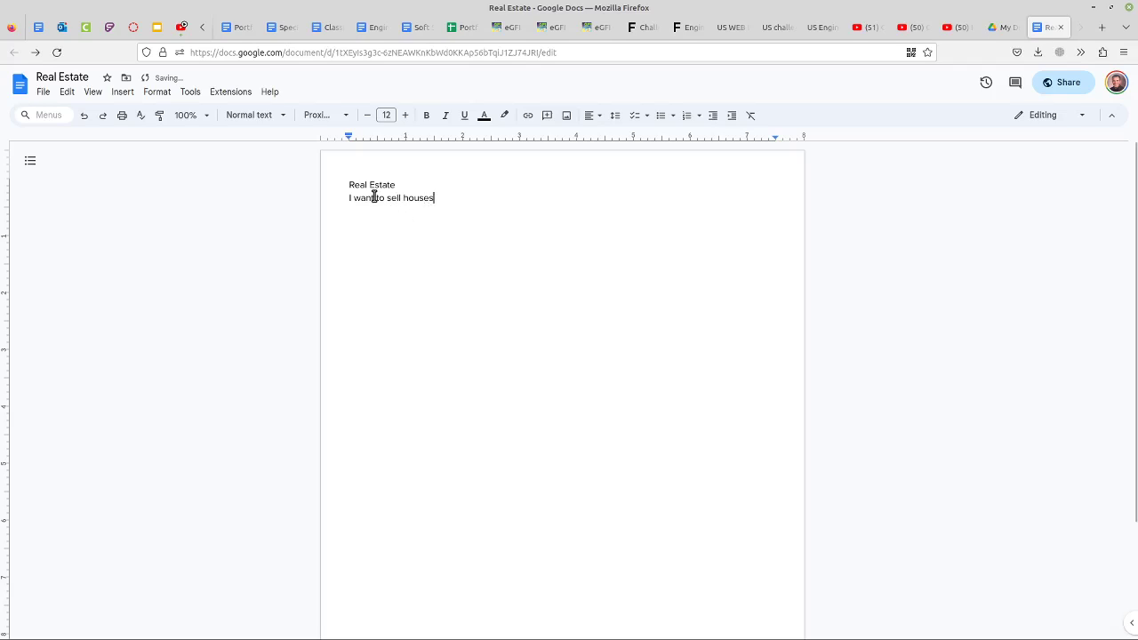
pyautogui.moveTo(435, 198); pyautogui.dragTo(344, 200)
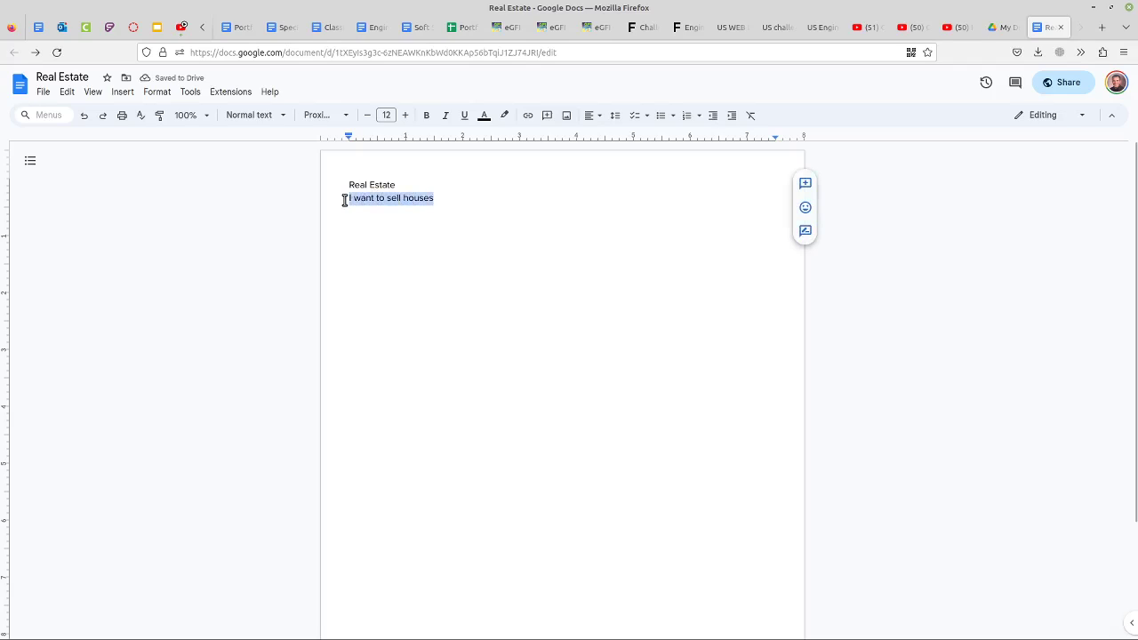
pyautogui.doubleClick(419, 197)
pyautogui.click(347, 197)
pyautogui.keyDown('shift'); pyautogui.click(435, 195); pyautogui.keyUp('shift')
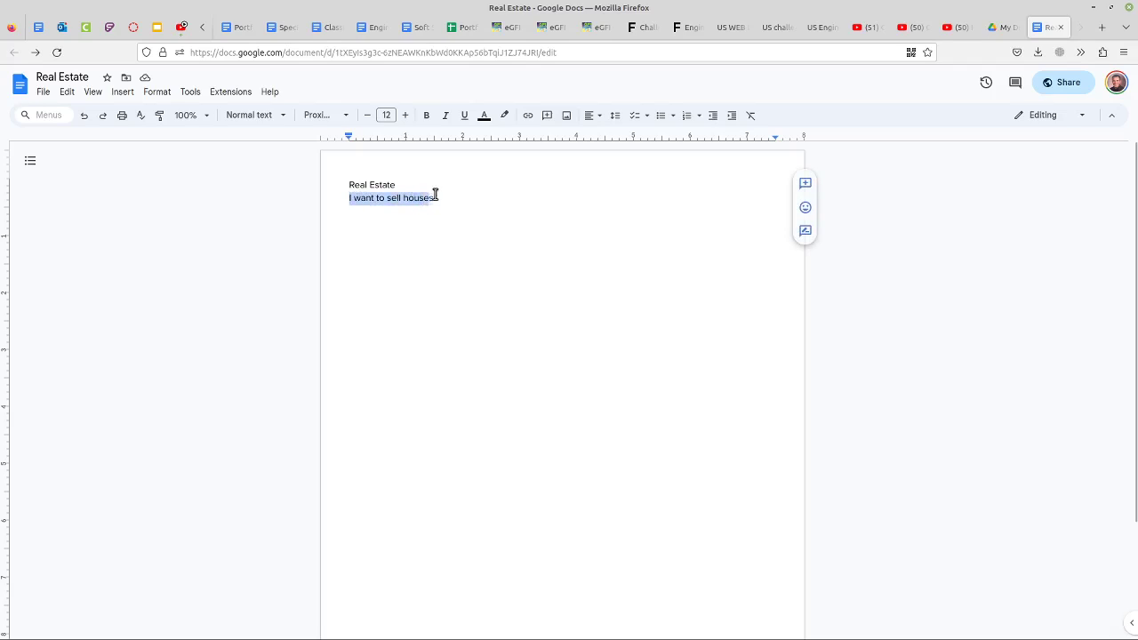
# - Post the comment 'so do I, lets colab!' on the selected line
pyautogui.click(807, 184)
pyautogui.write('so so')
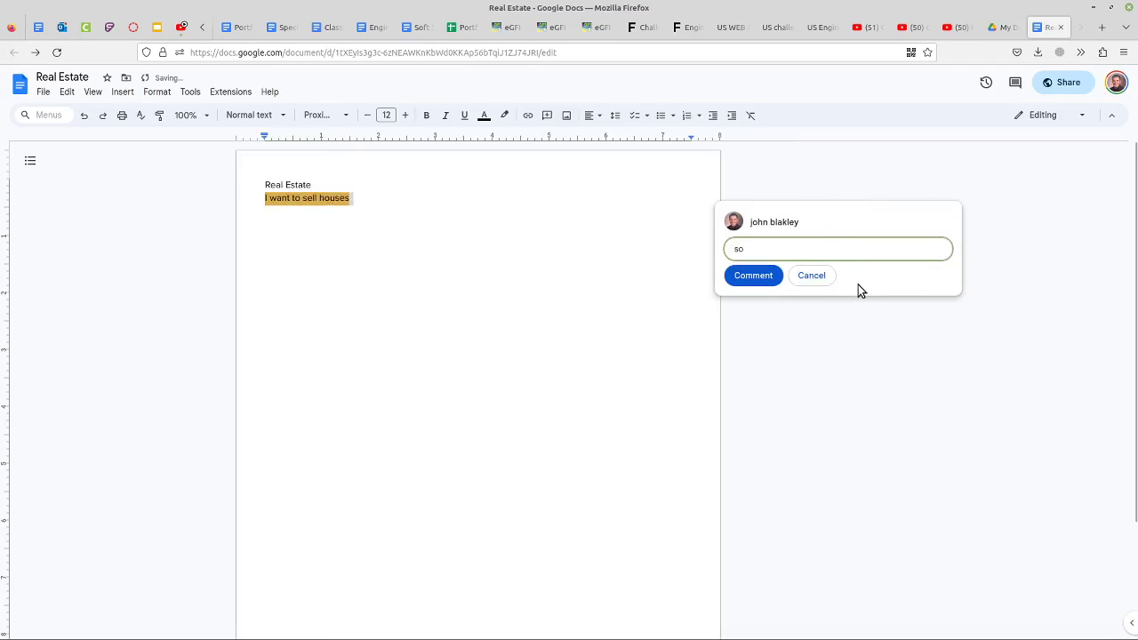
pyautogui.press('BackSpace')
pyautogui.press('BackSpace')
pyautogui.write('do I, lets cola')
pyautogui.press('BackSpace')
pyautogui.write('lab!')
pyautogui.click(758, 275)
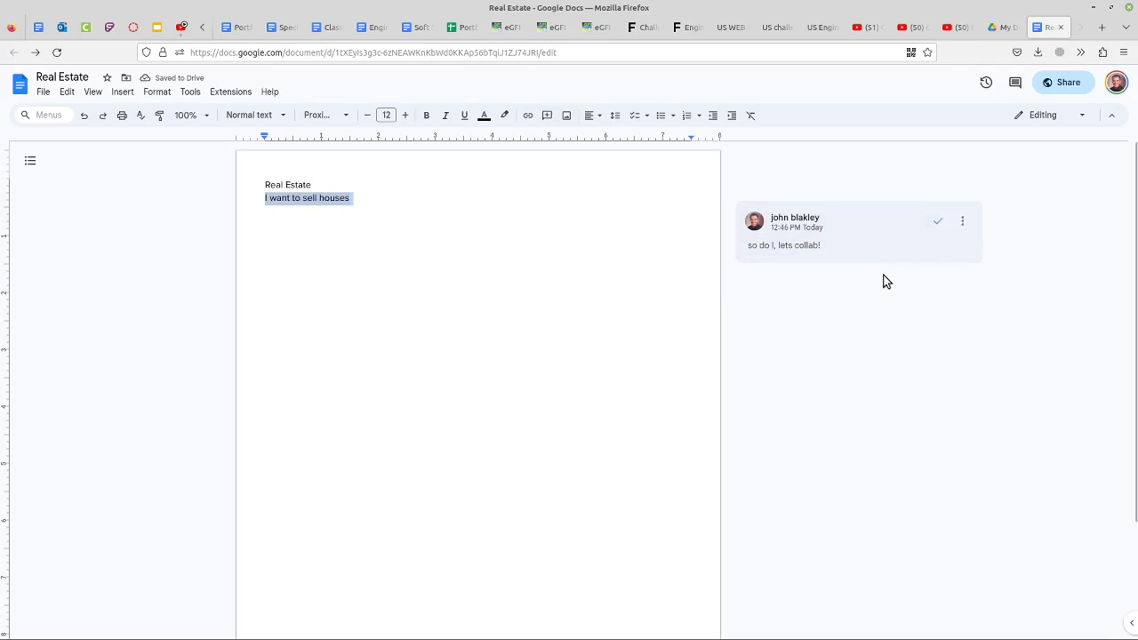
# - Reply 'wow' in the comment thread on 'I want to sell houses'
pyautogui.click(325, 203)
pyautogui.click(353, 207)
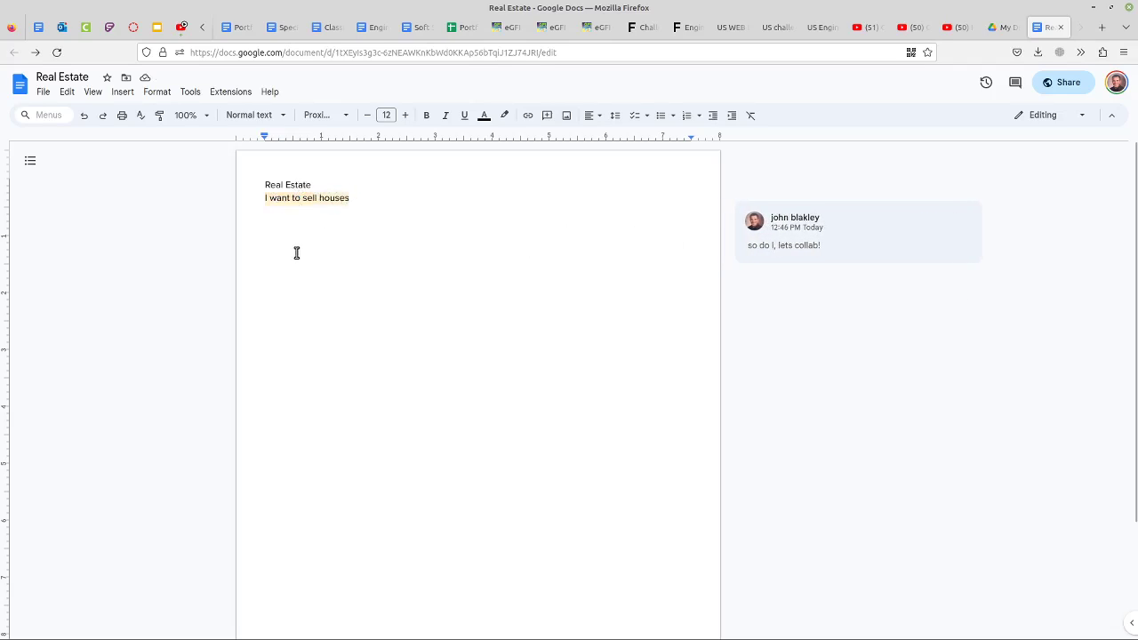
pyautogui.click(295, 255)
pyautogui.click(292, 187)
pyautogui.click(313, 203)
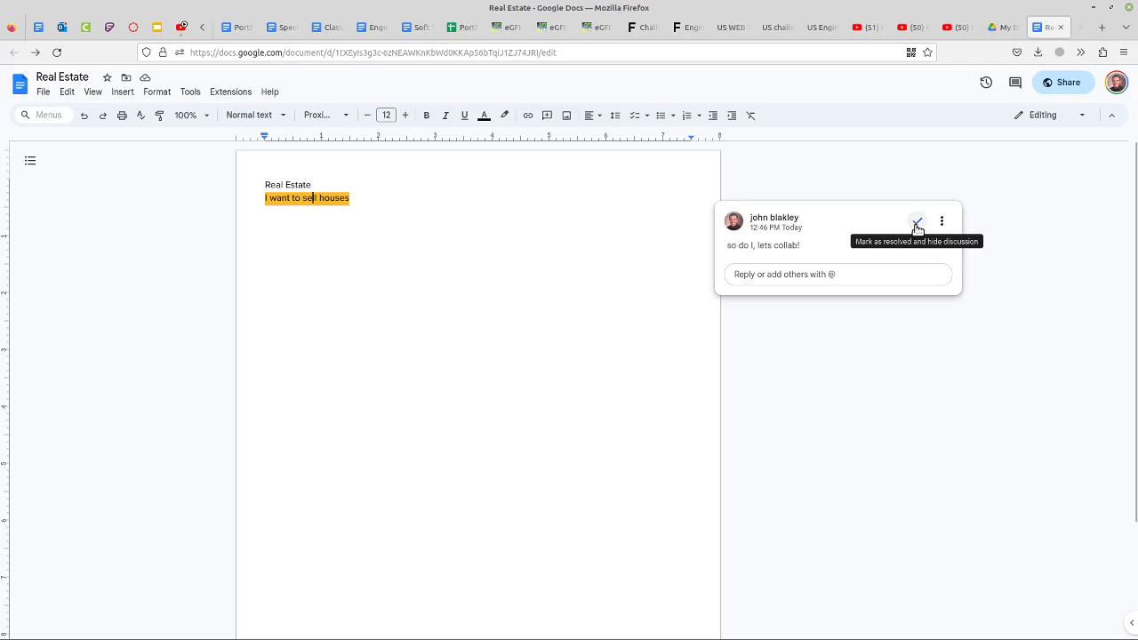
pyautogui.click(770, 276)
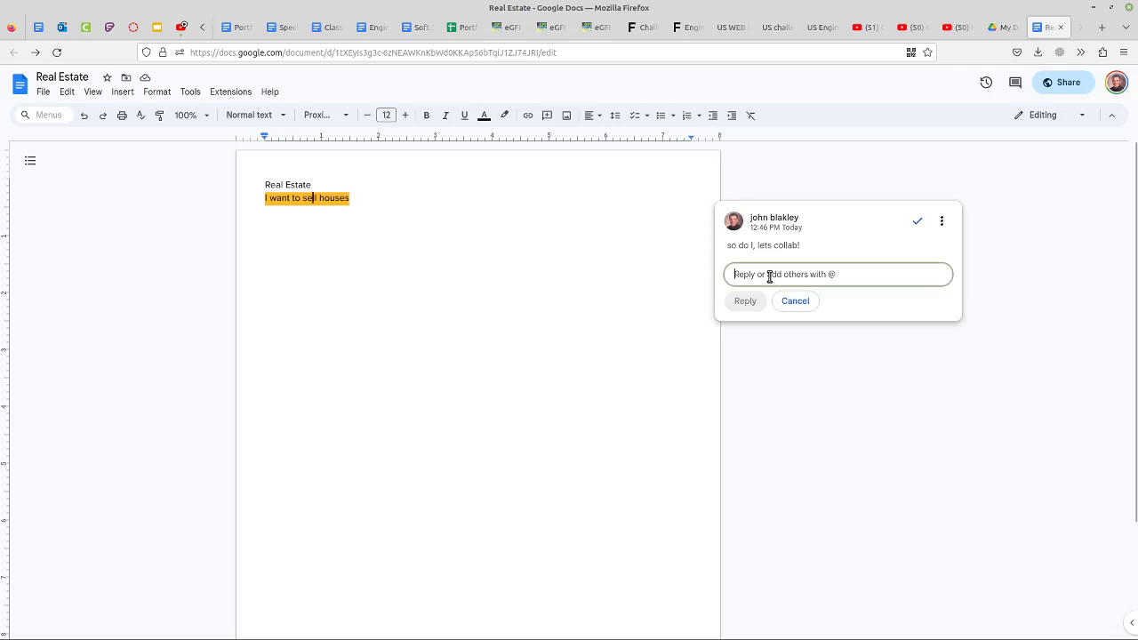
pyautogui.write('wow')
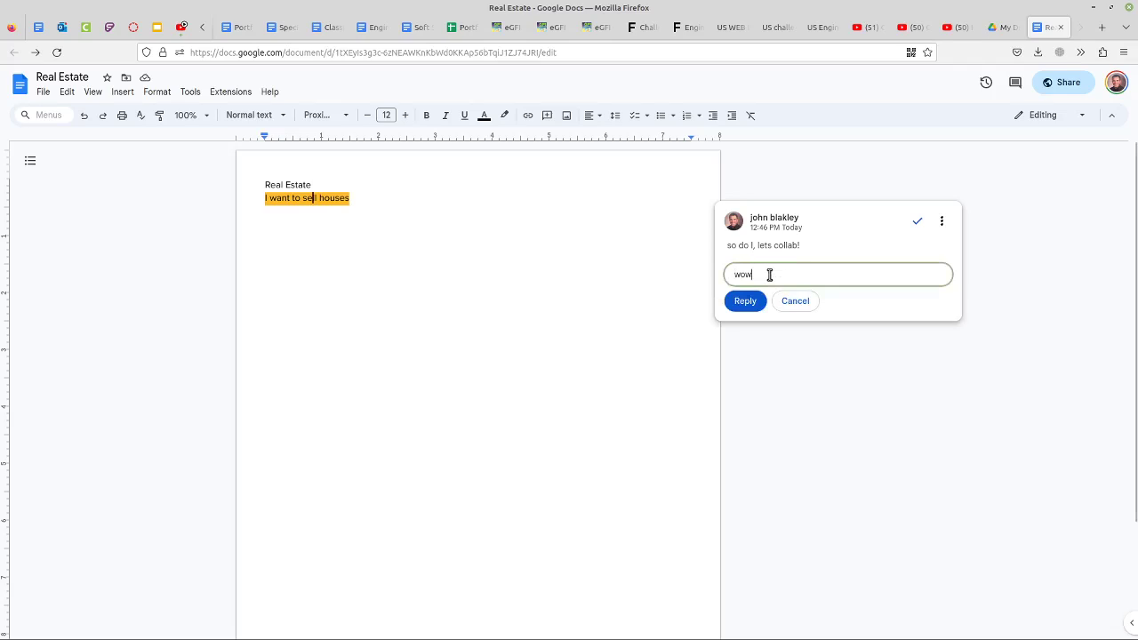
pyautogui.click(752, 305)
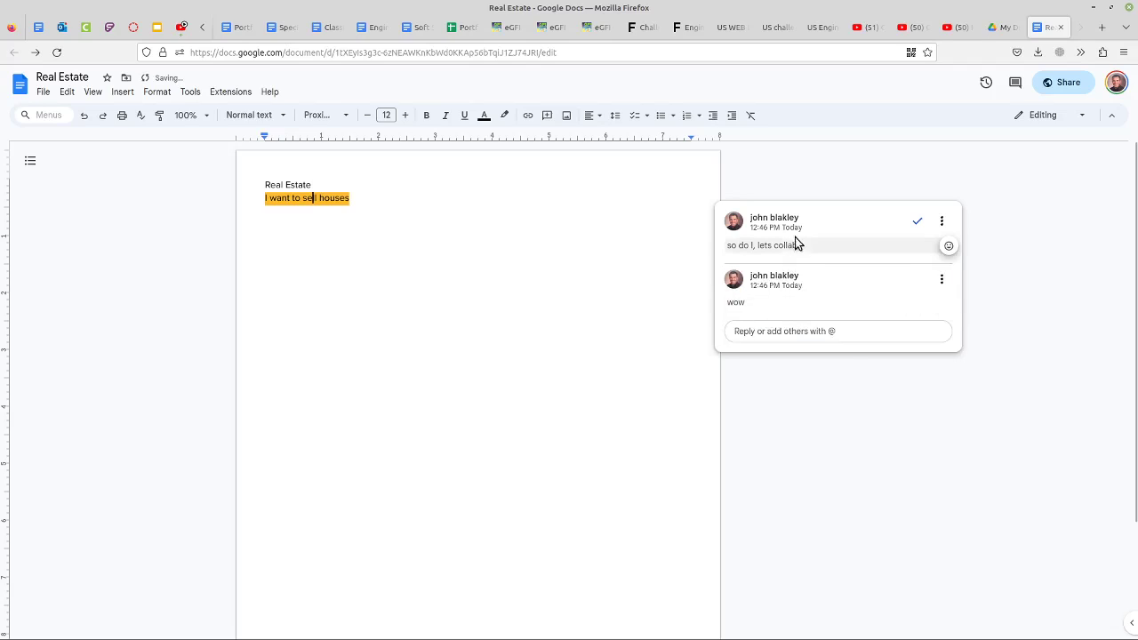
# - Check the comment's options menu and discard an empty second reply
pyautogui.click(942, 220)
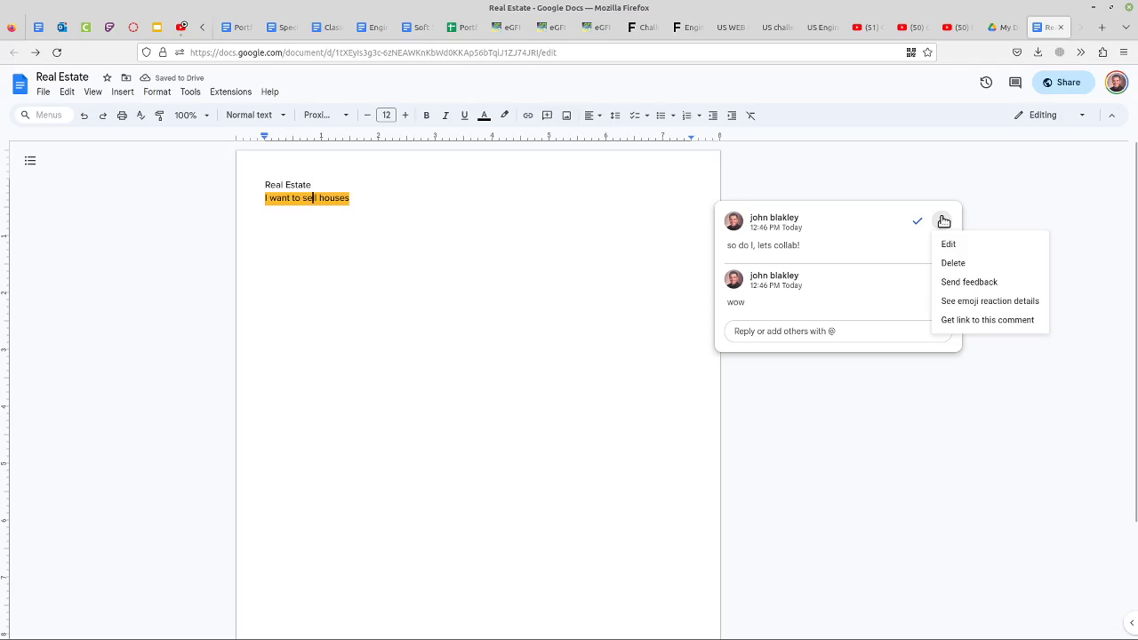
pyautogui.click(1005, 180)
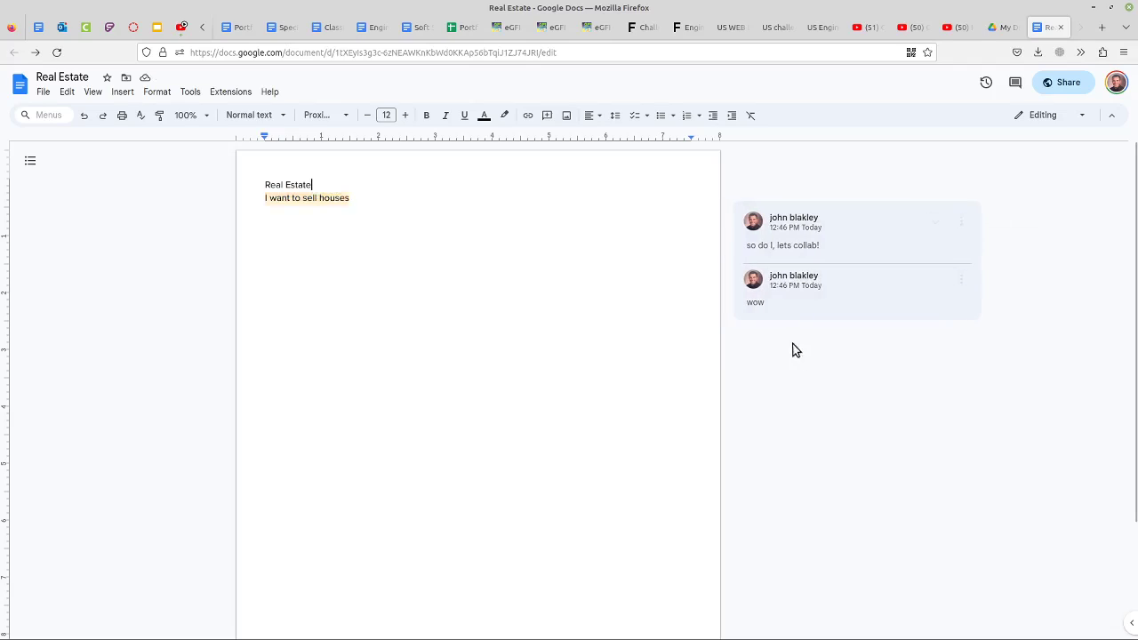
pyautogui.click(798, 311)
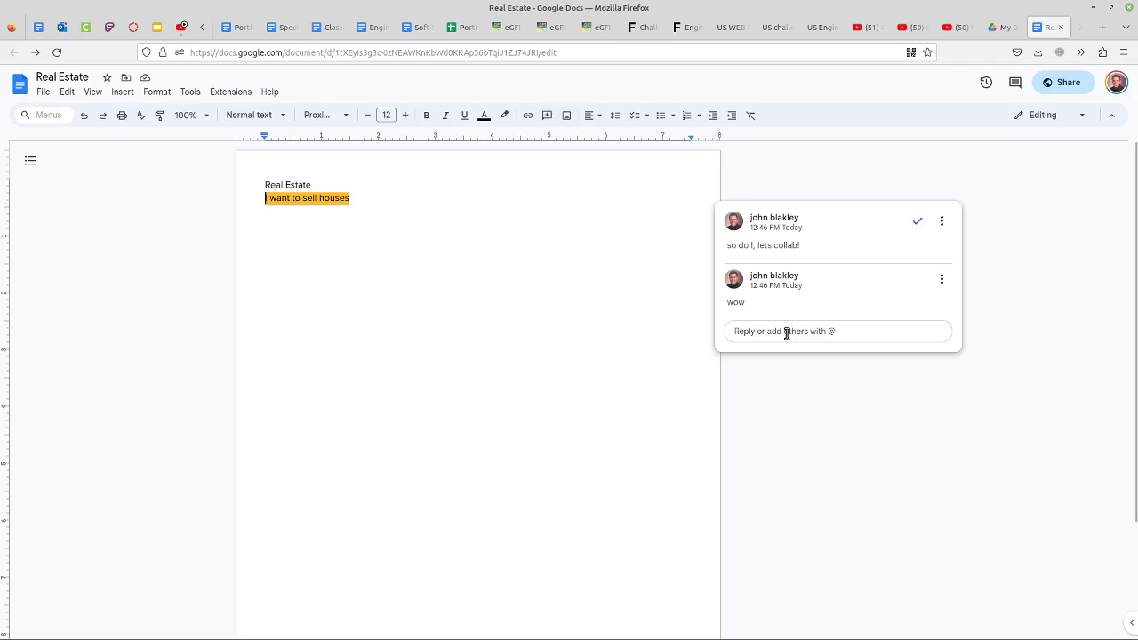
pyautogui.click(785, 332)
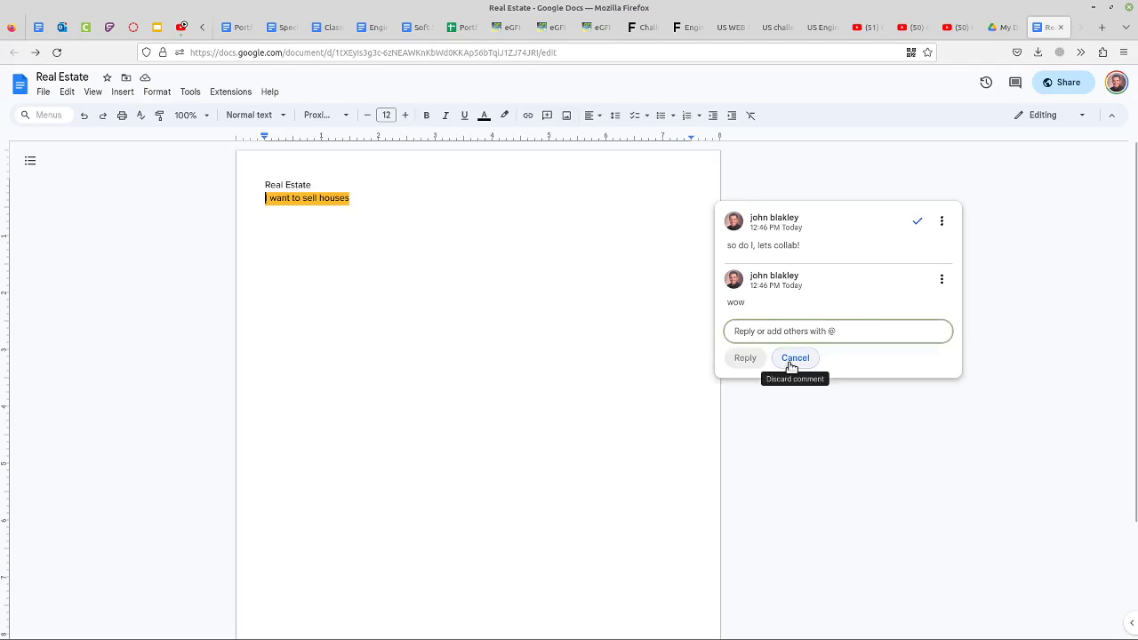
pyautogui.click(794, 358)
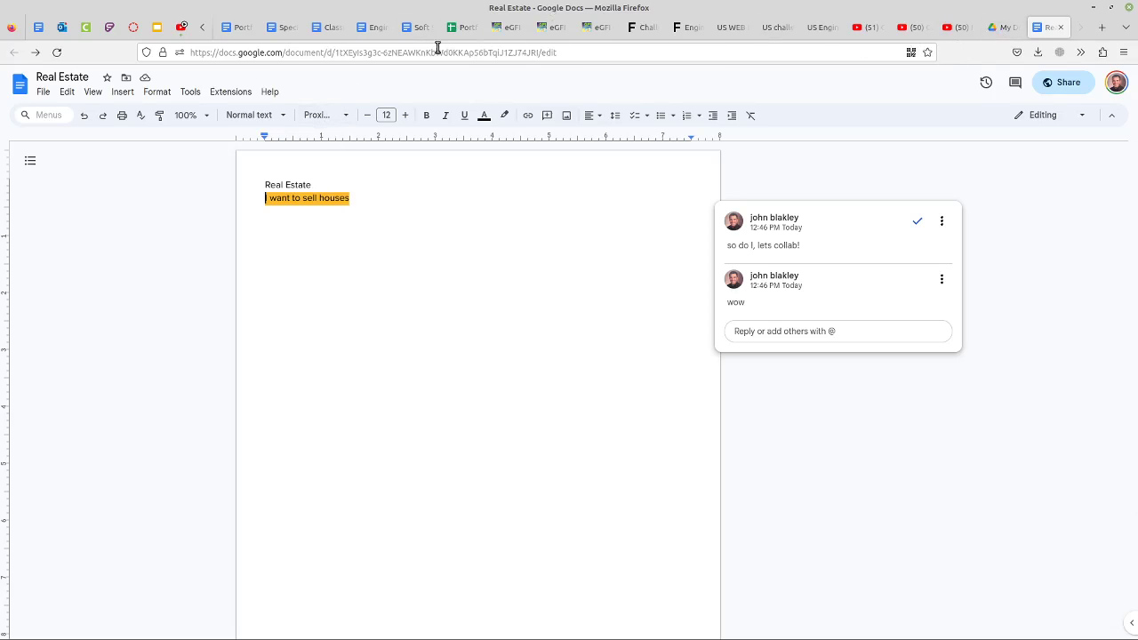
pyautogui.hotkey('alt', 'Tab')
# - Check the Digital Portfolio doc and Portfolio form in the private window, then return to the Portfolio document
pyautogui.hotkey('ctrl', 'shift', 'Tab')
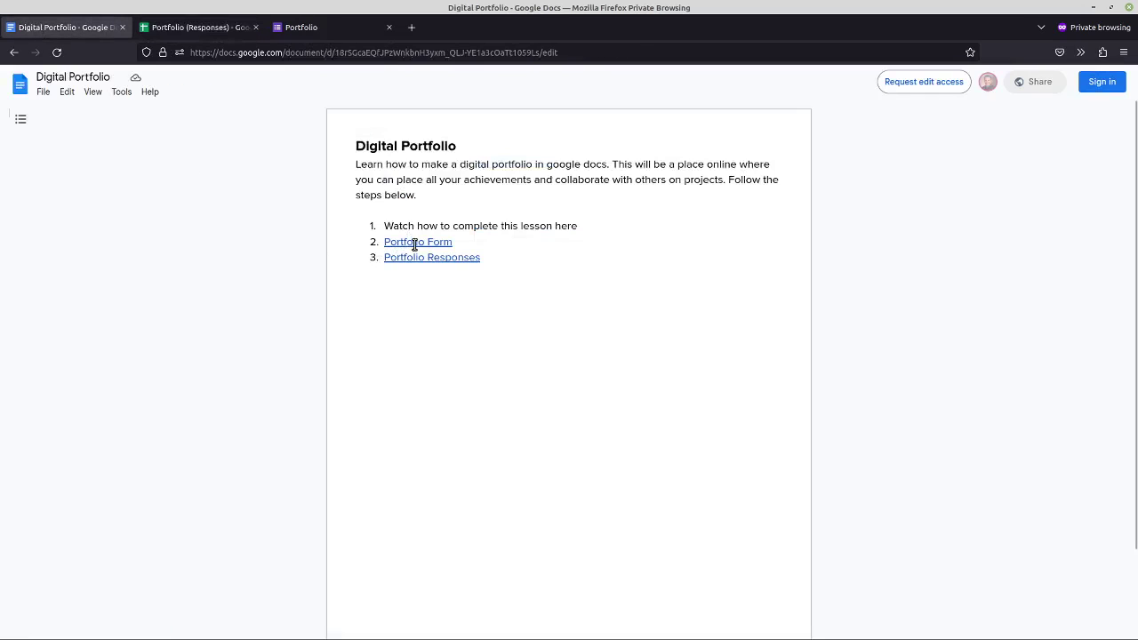
pyautogui.click(302, 27)
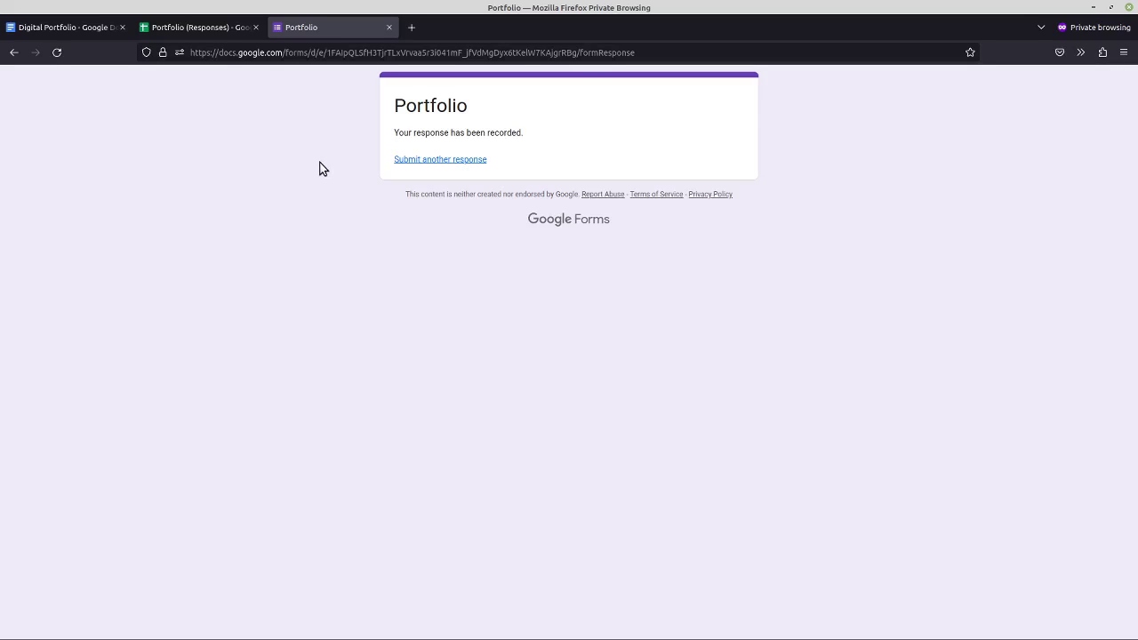
pyautogui.hotkey('alt', 'Tab')
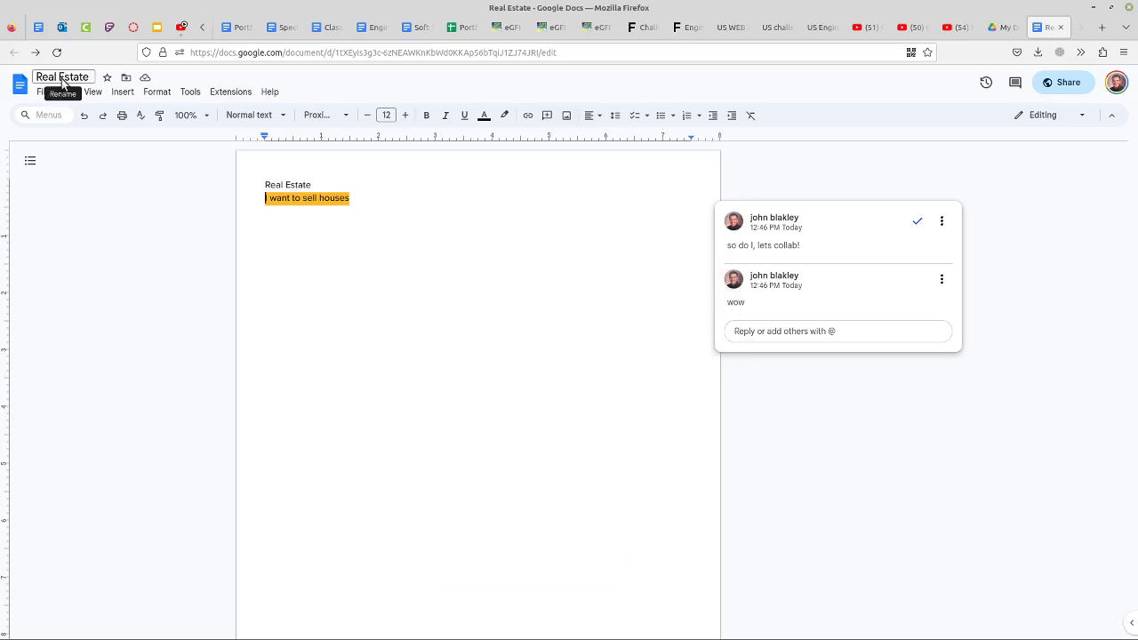
pyautogui.hotkey('alt', 'Tab')
pyautogui.click(48, 29)
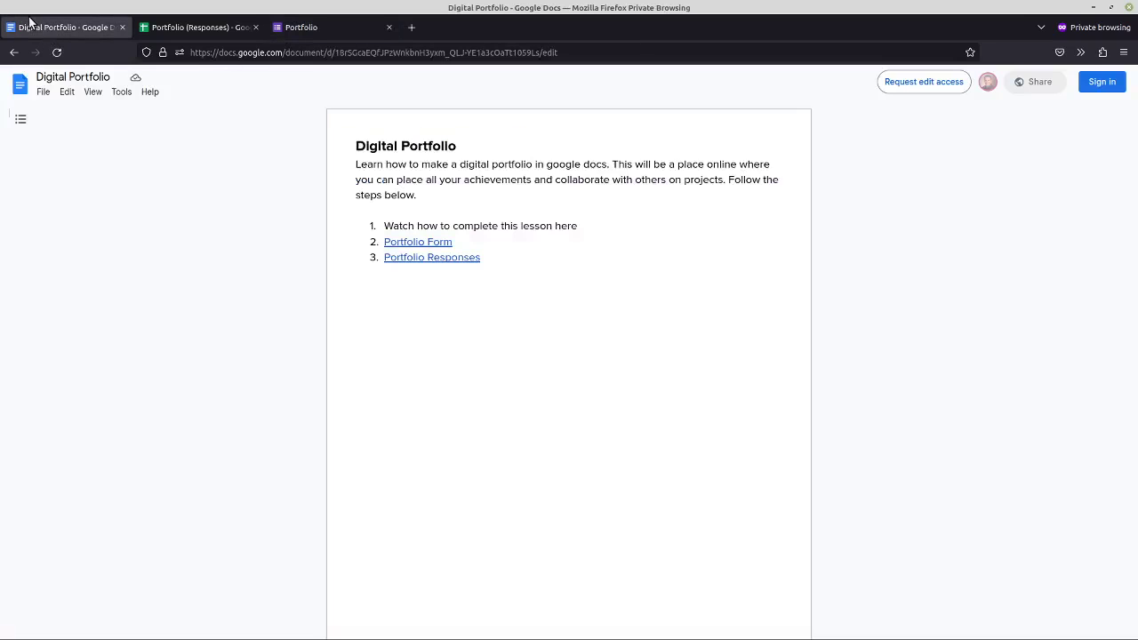
pyautogui.hotkey('alt', 'Tab')
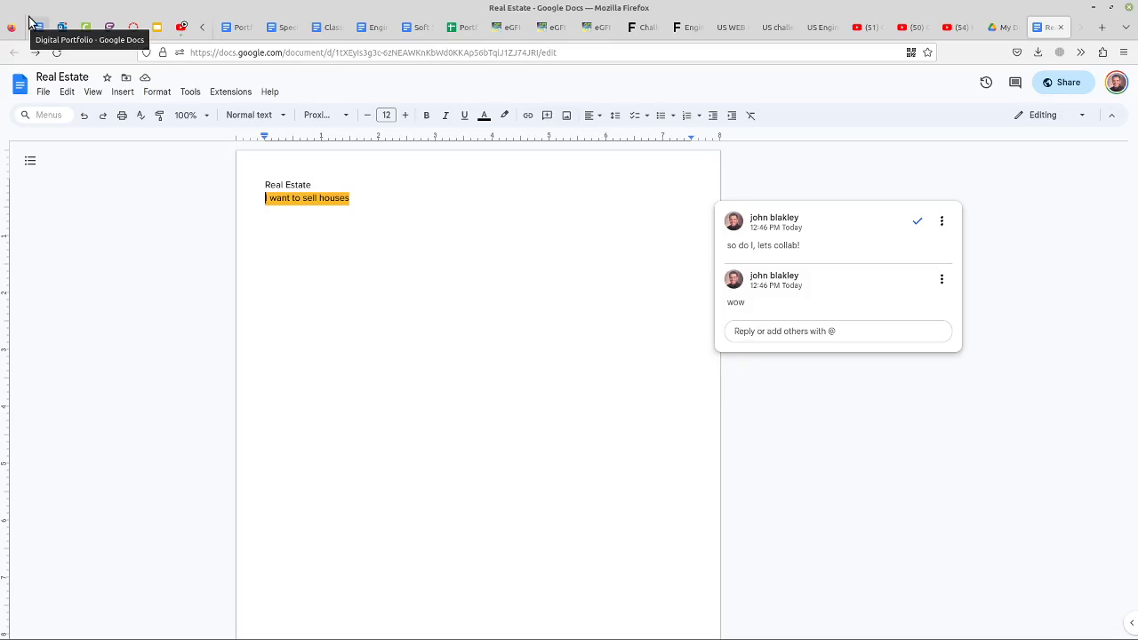
pyautogui.click(233, 27)
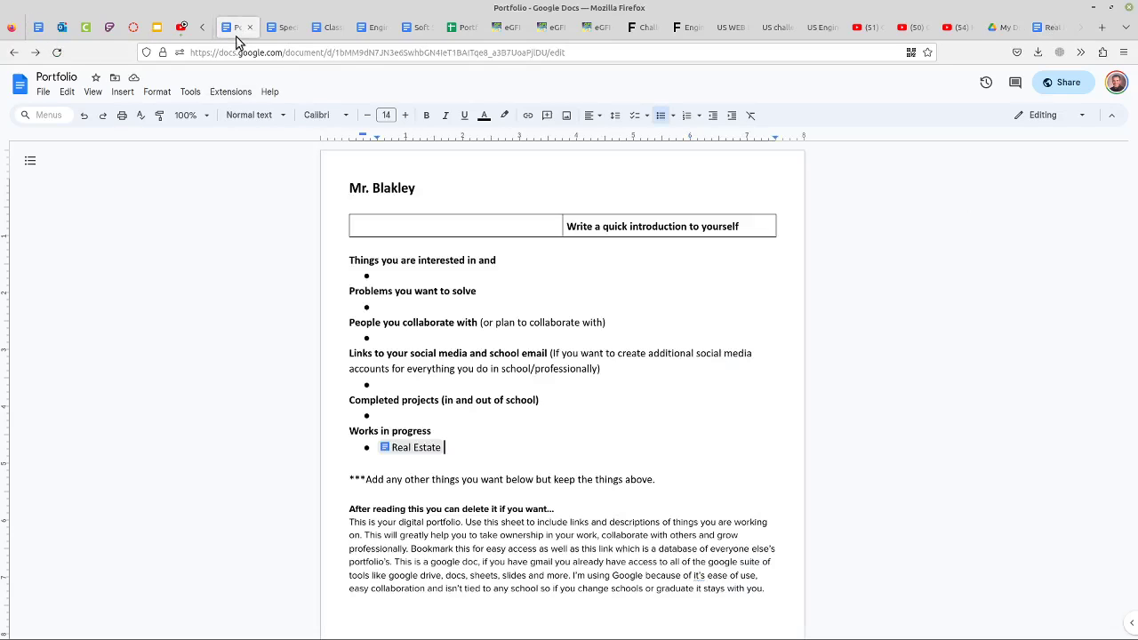
# - Review the Portfolio section headings, table cells and the 'This is your digital portfolio' paragraph
pyautogui.click(421, 262)
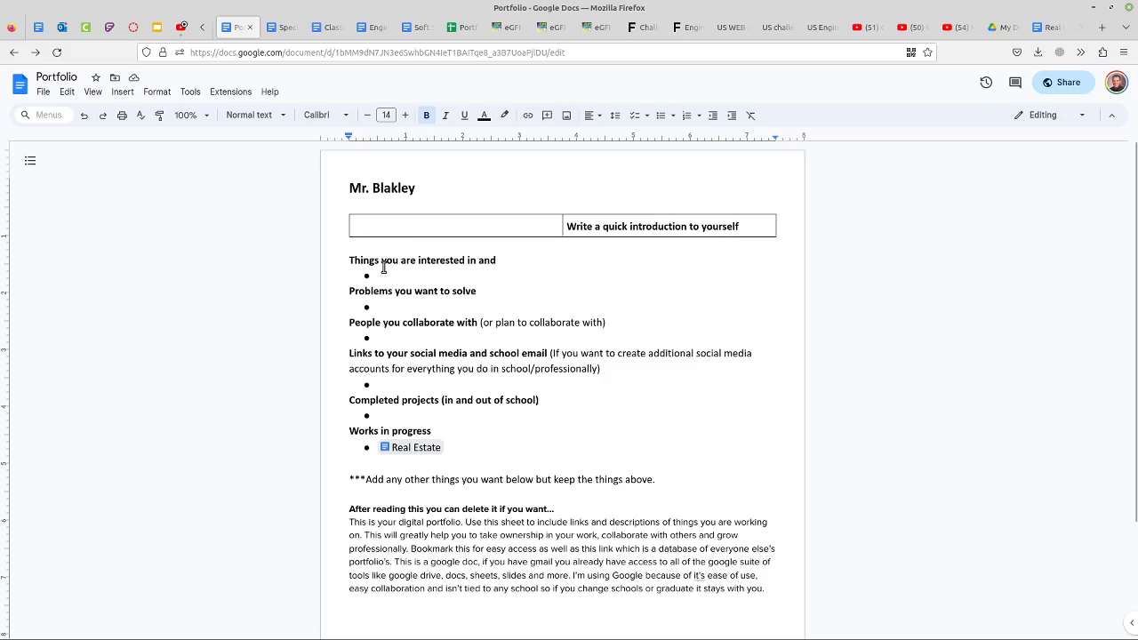
pyautogui.moveTo(349, 260); pyautogui.dragTo(424, 420)
pyautogui.click(444, 222)
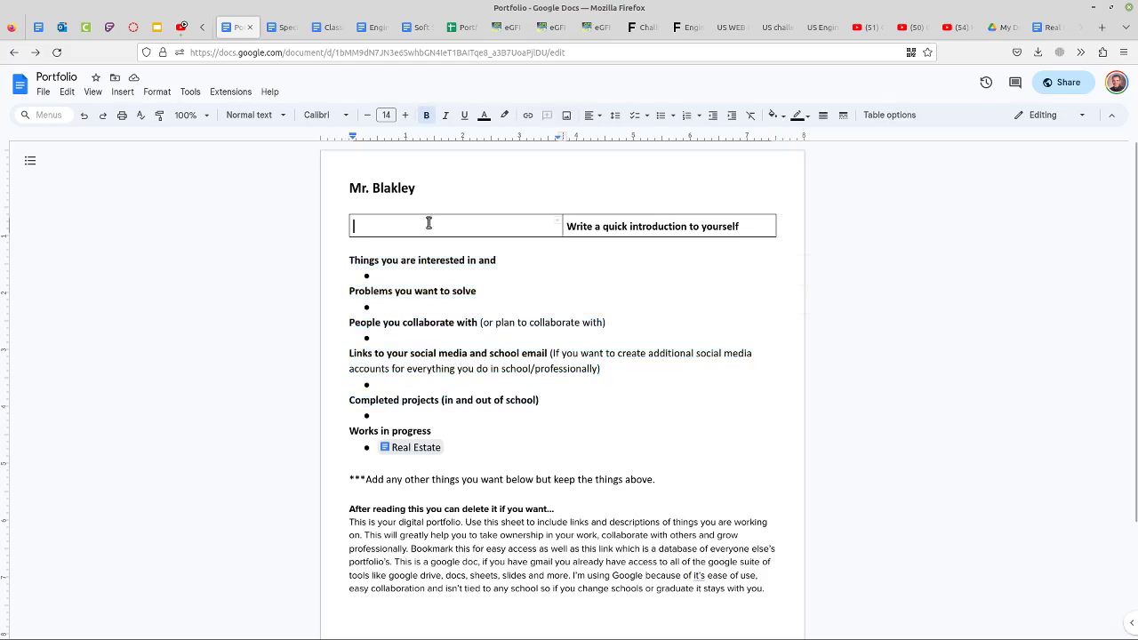
pyautogui.click(649, 219)
pyautogui.moveTo(797, 590); pyautogui.dragTo(315, 526)
pyautogui.click(556, 534)
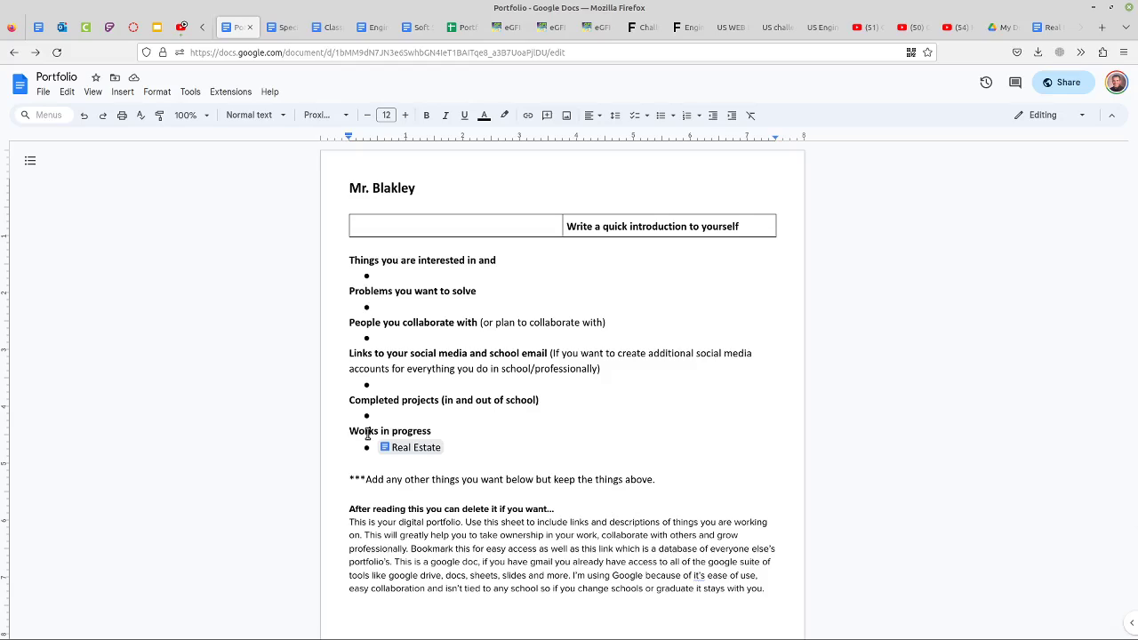
# - Glance at My Drive's New menu, then switch to the Soft Skills Weekly Rubric document
pyautogui.click(998, 27)
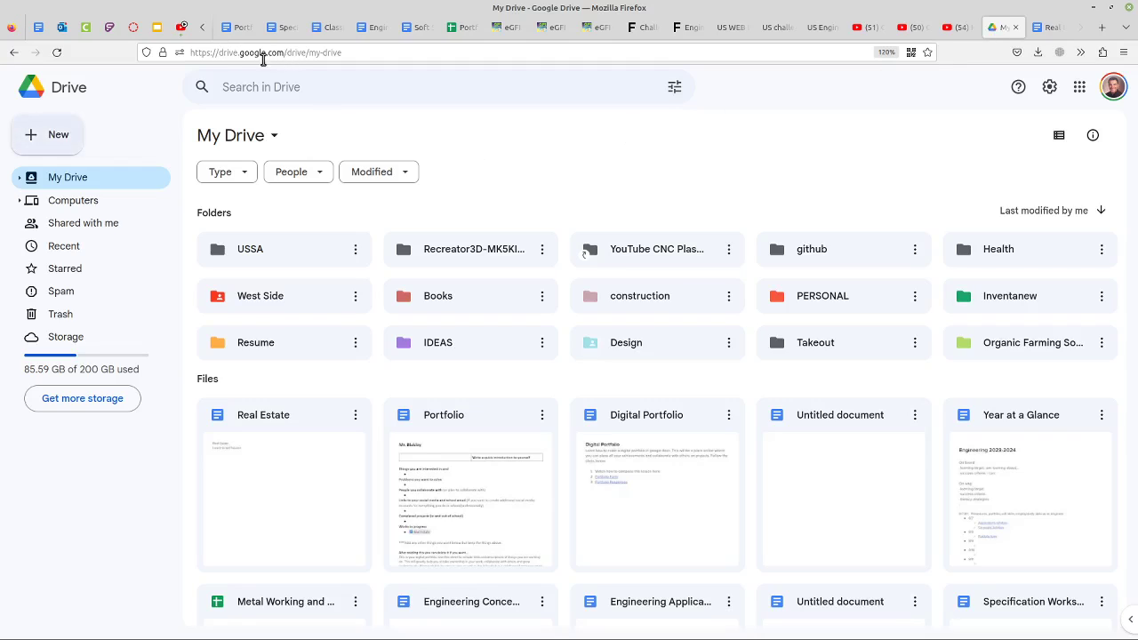
pyautogui.click(55, 135)
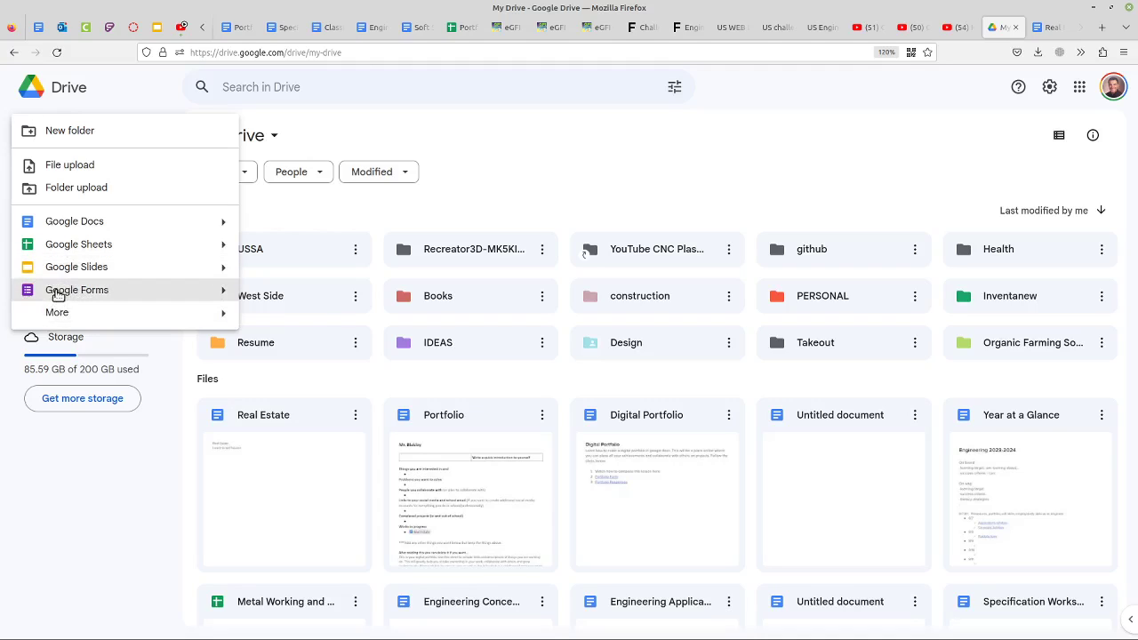
pyautogui.click(289, 214)
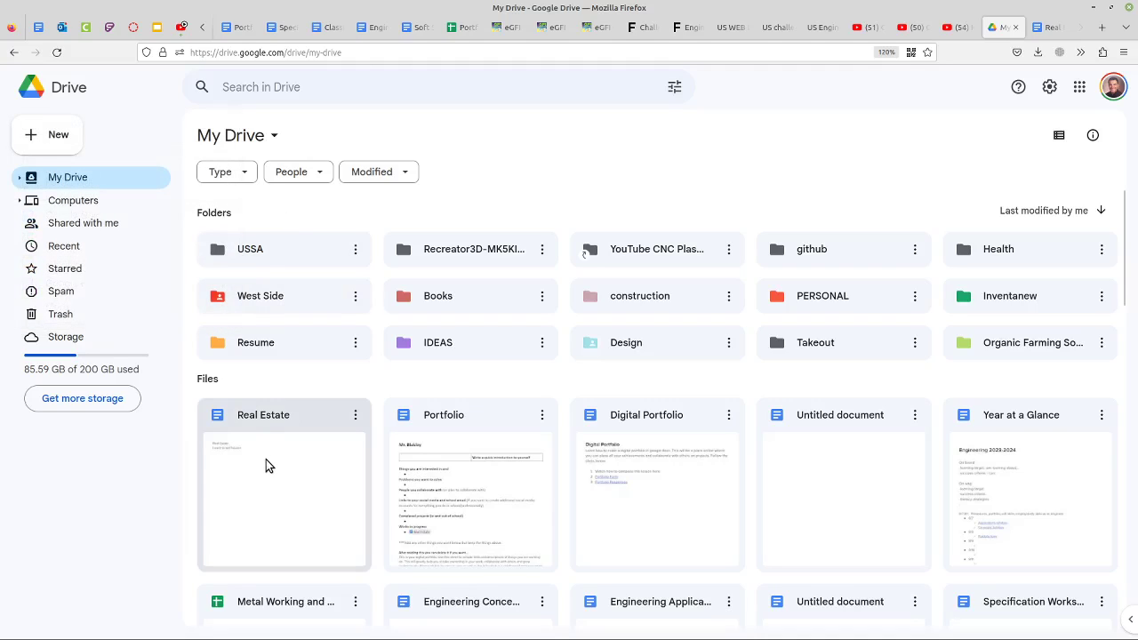
pyautogui.click(418, 29)
# - View the rubric's Share settings, close them unchanged and move to the Engineering Applications Standards doc
pyautogui.click(1055, 84)
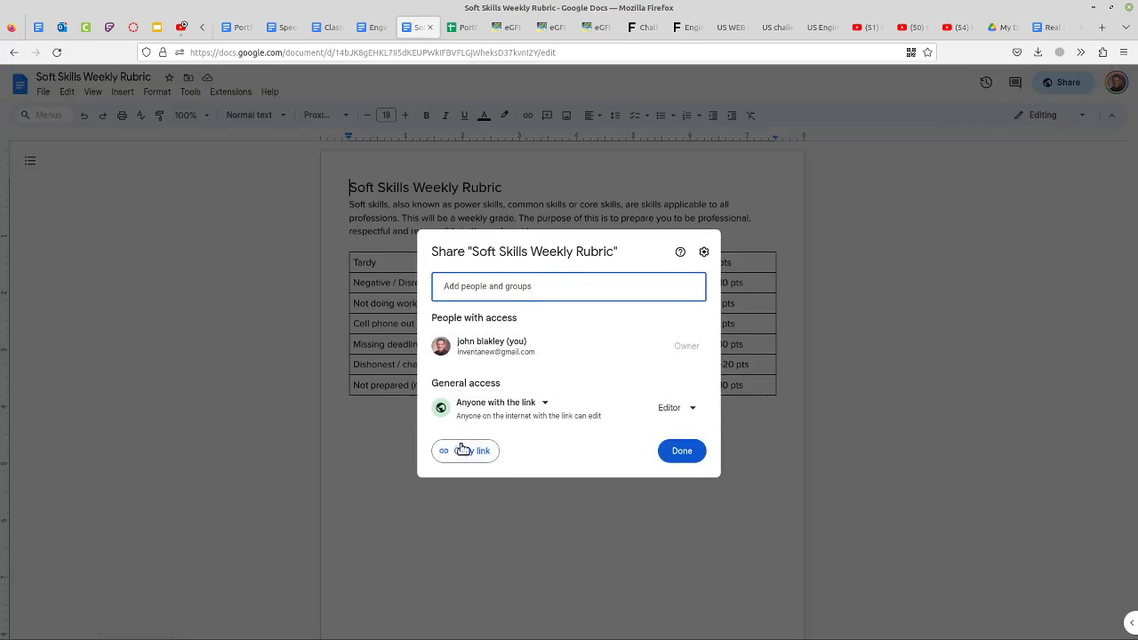
pyautogui.click(681, 450)
pyautogui.click(377, 28)
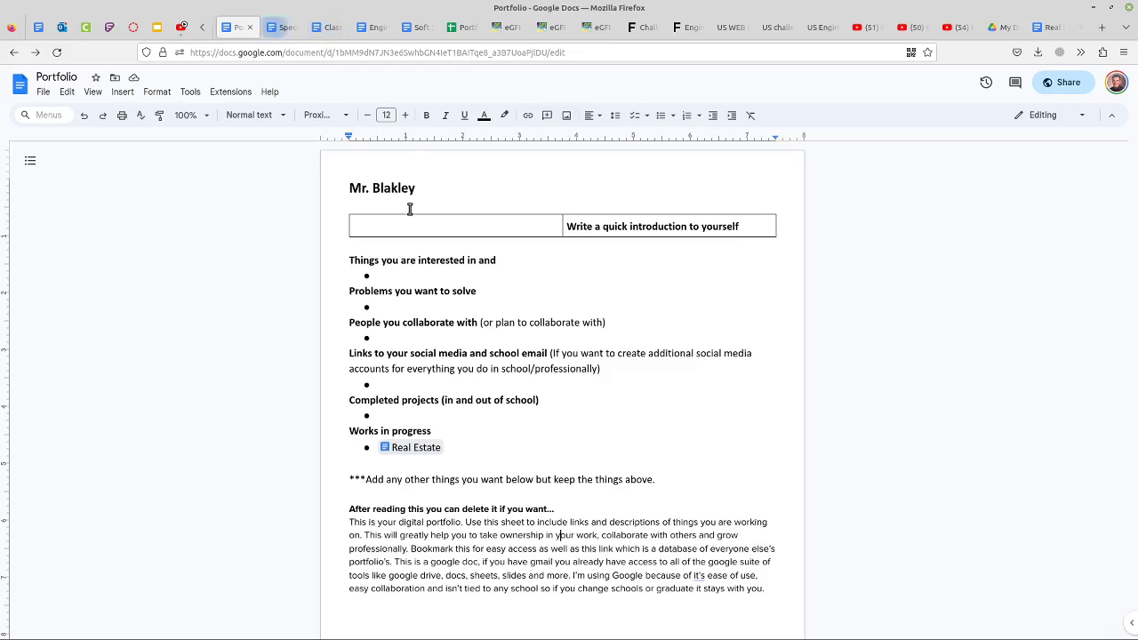
# - In Portfolio (Responses), preview the portfolio link in cell F2, then select E3
pyautogui.click(463, 27)
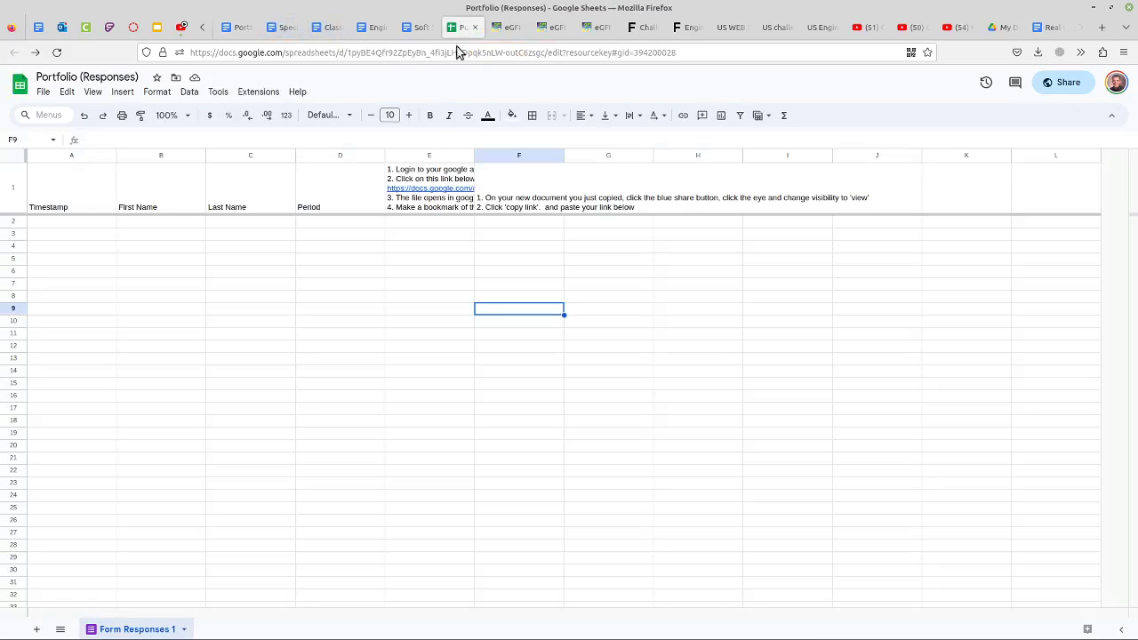
pyautogui.click(428, 221)
pyautogui.click(378, 245)
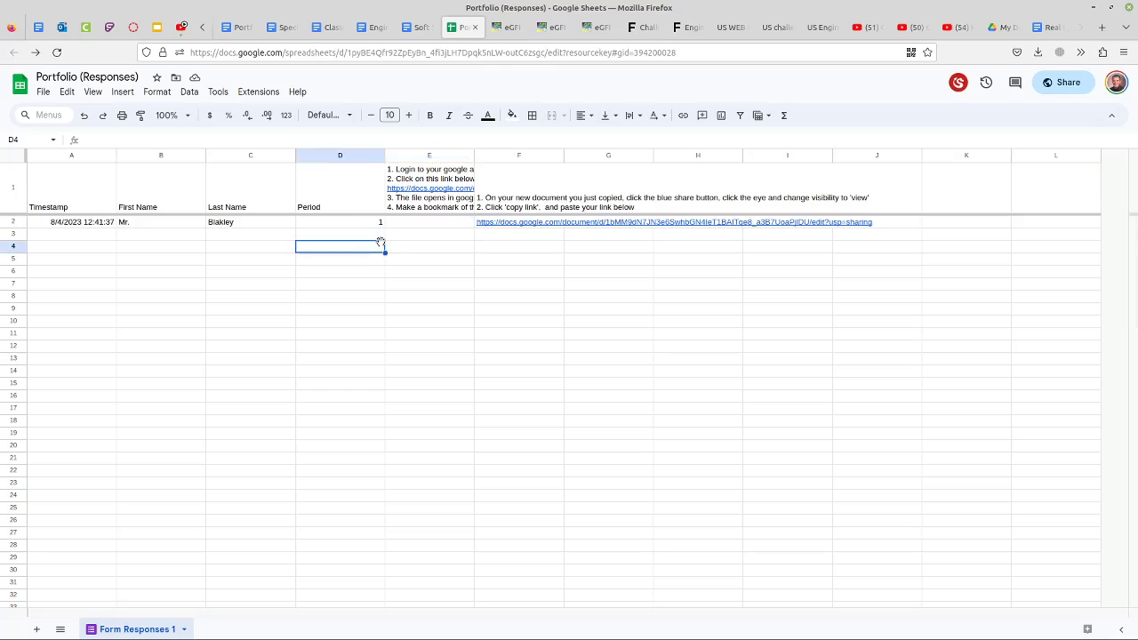
pyautogui.click(498, 224)
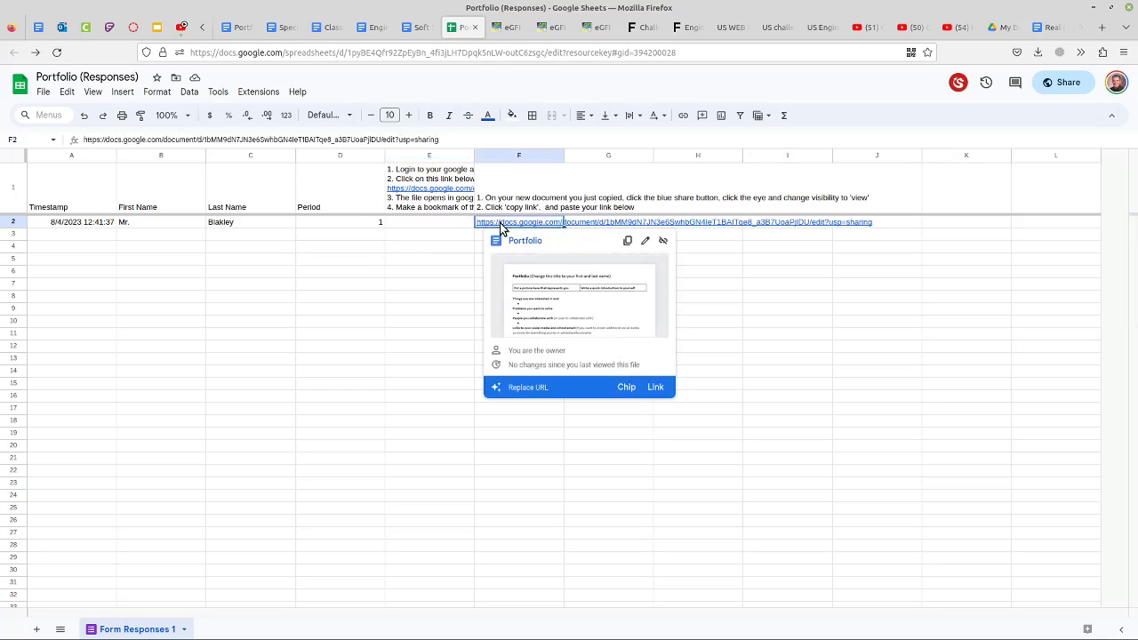
pyautogui.click(444, 236)
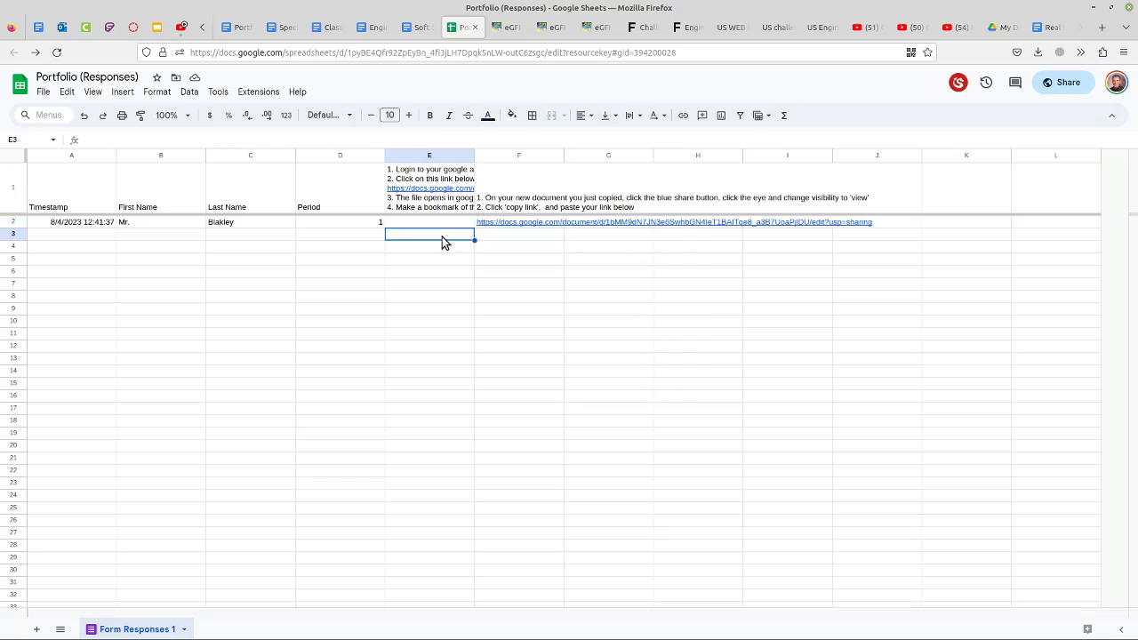